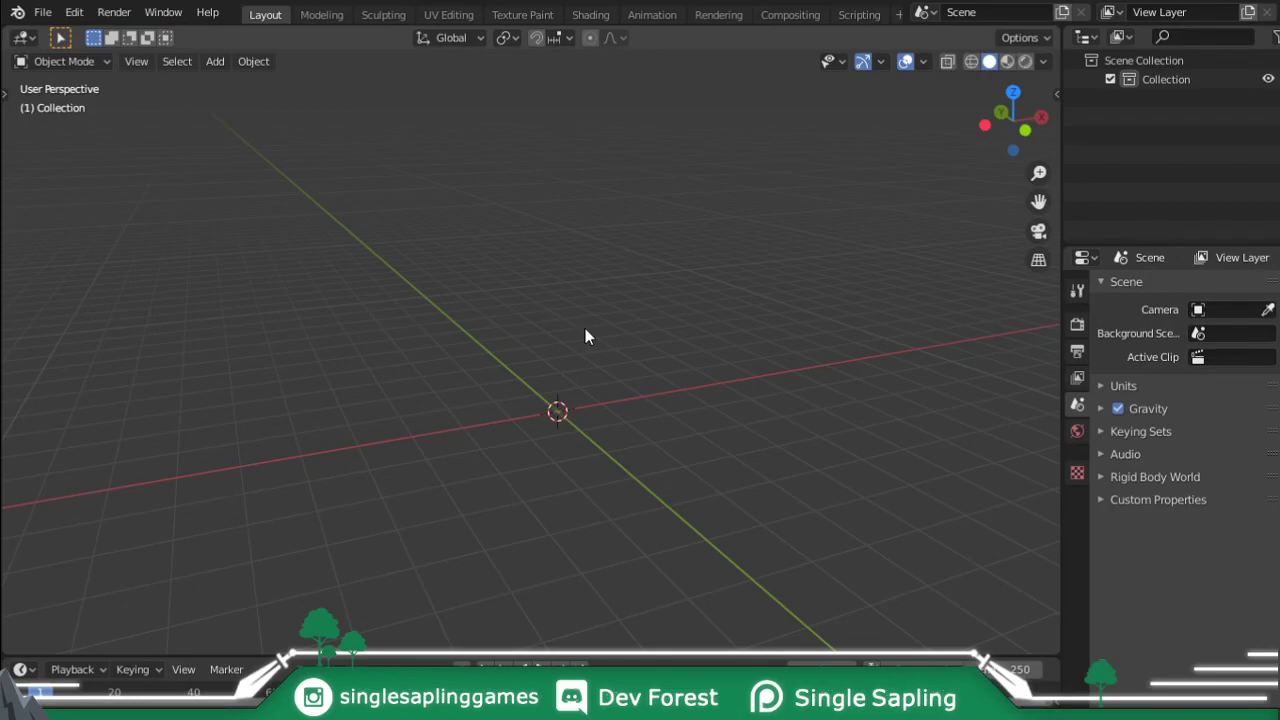
middle_click_drag(709, 274, 577, 309)
key("shift+a")
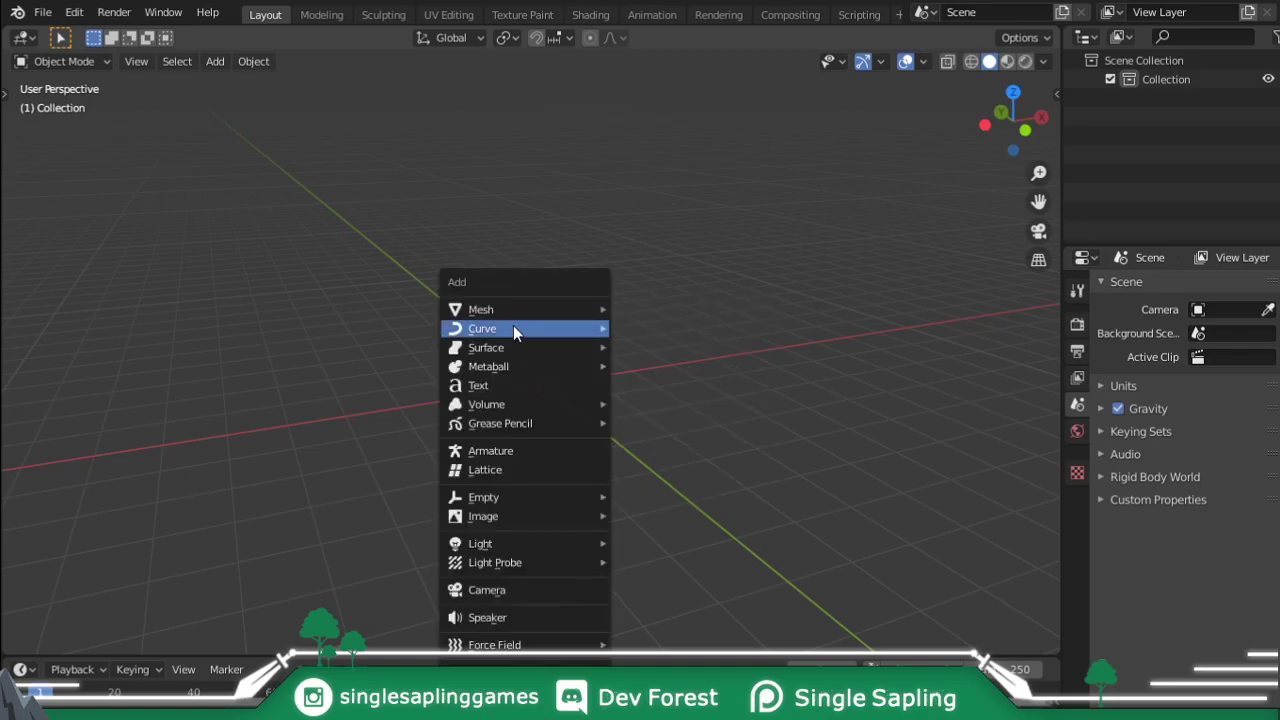
mouse_move(518, 313)
left_click(680, 326)
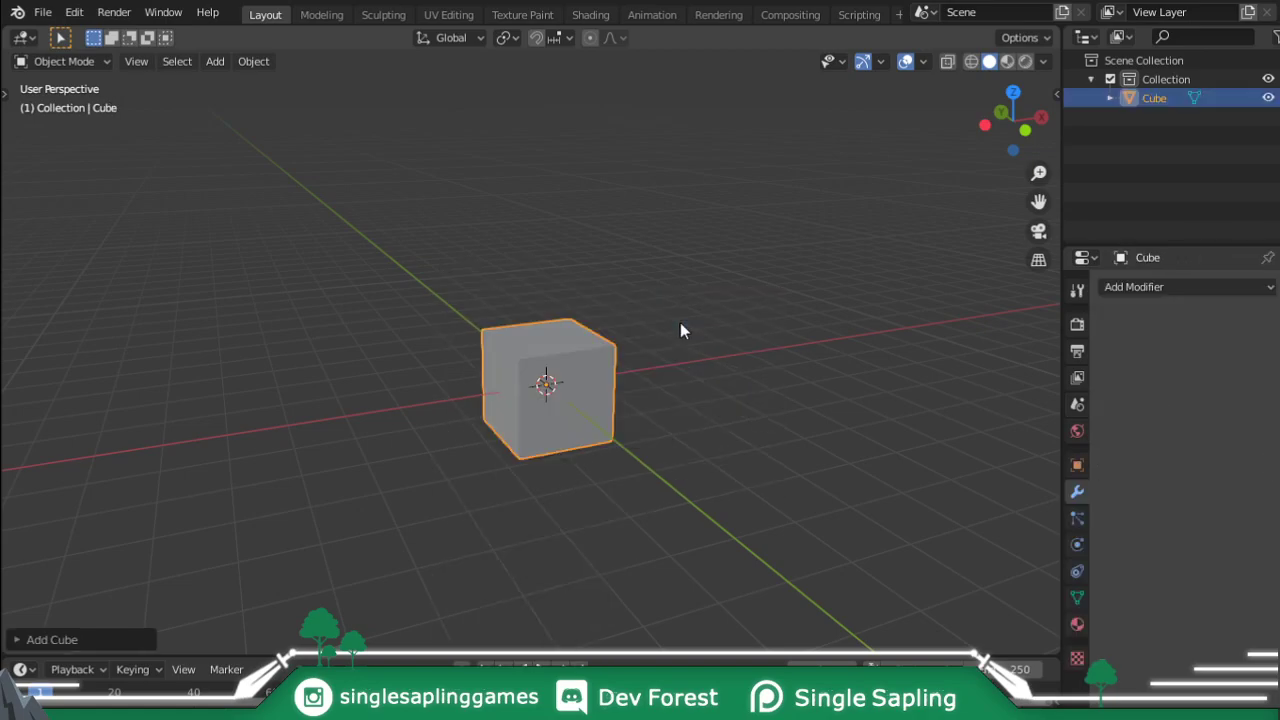
key("ctrl+z")
- Add a cylinder mesh at the origin with 8 vertices
key("shift+a")
mouse_move(710, 322)
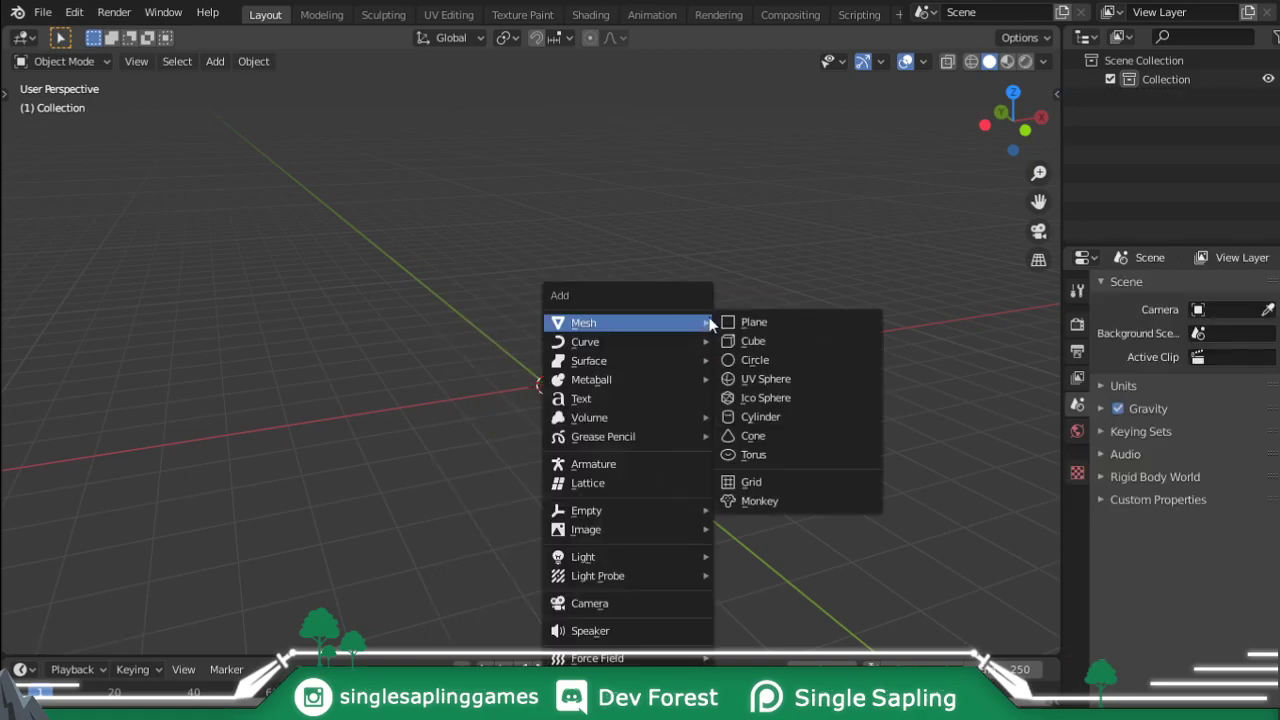
left_click(790, 416)
left_click(83, 638)
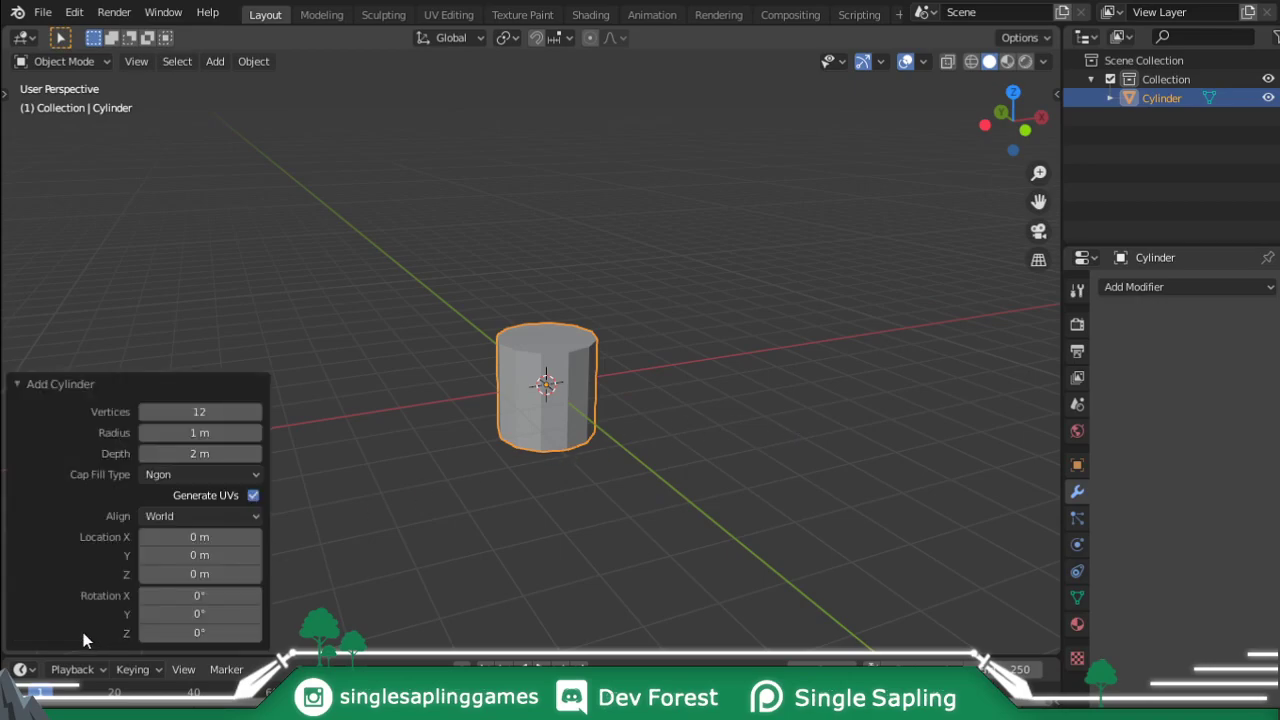
middle_click_drag(606, 369, 480, 378)
left_click(202, 408)
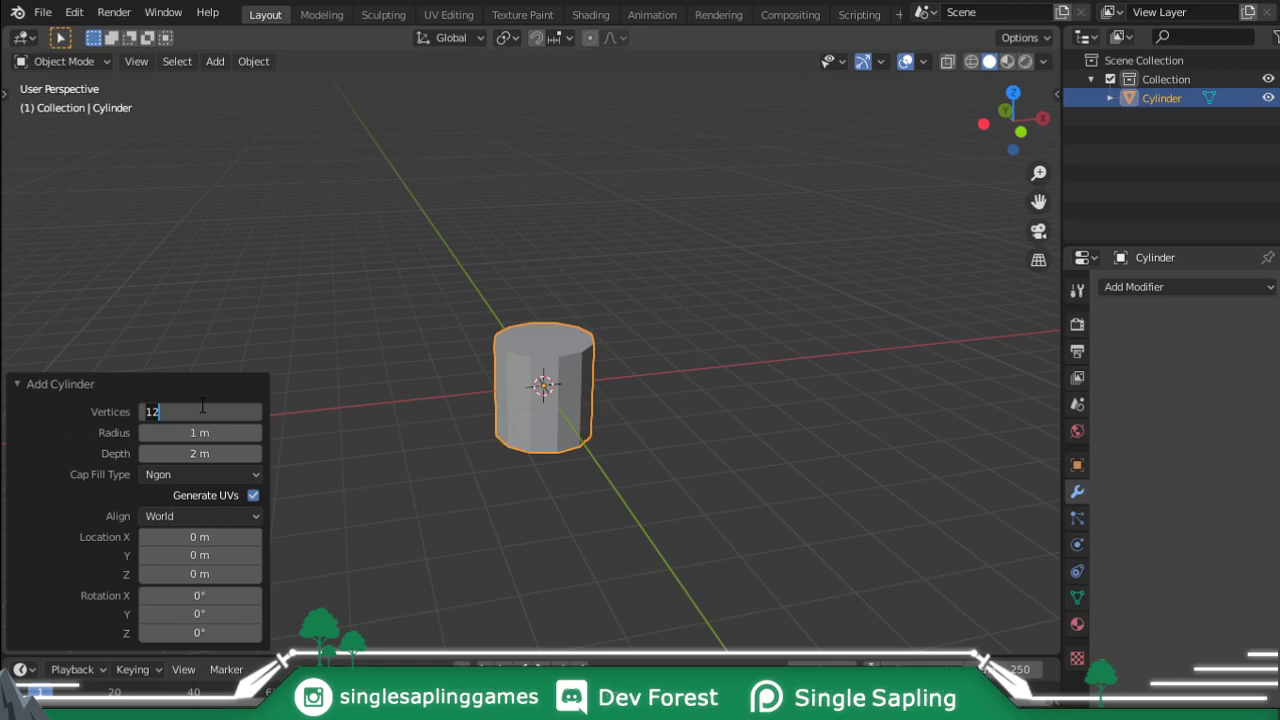
type("8")
key("Return")
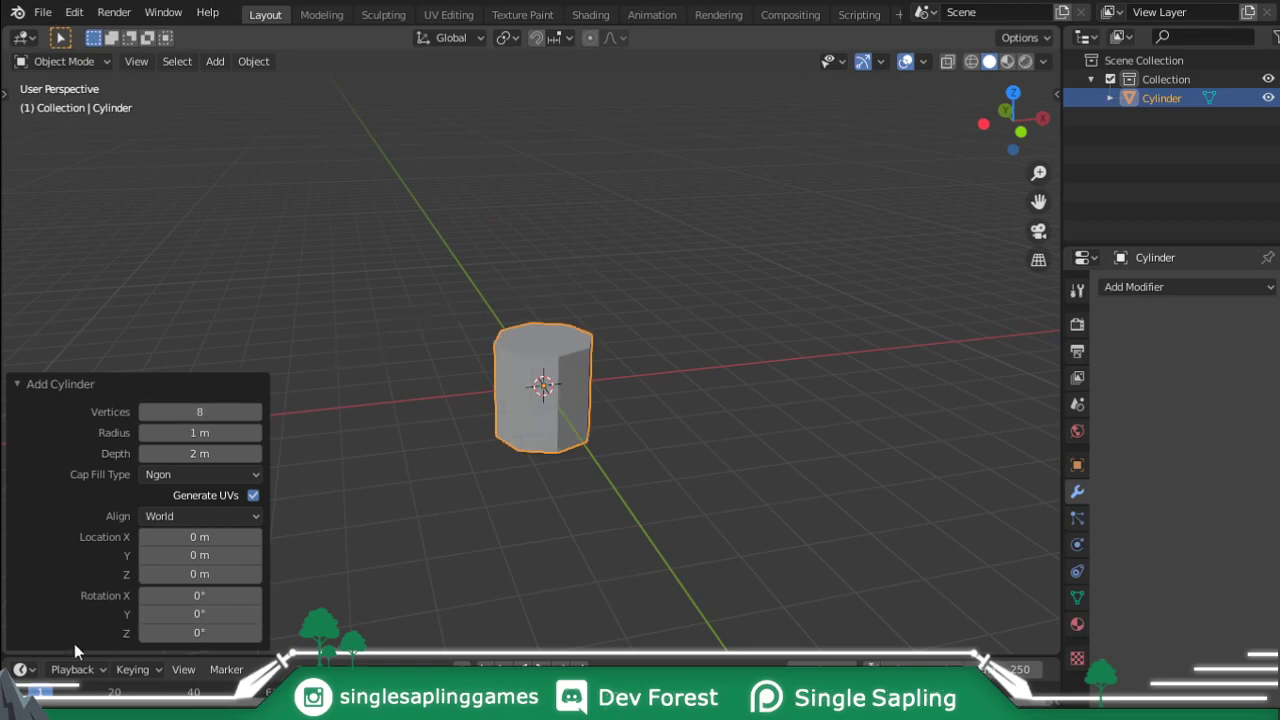
left_click(18, 384)
- In Edit Mode, thin the cylinder to about 0.27 of its width, keeping its height along Z locked
key("KP_1")
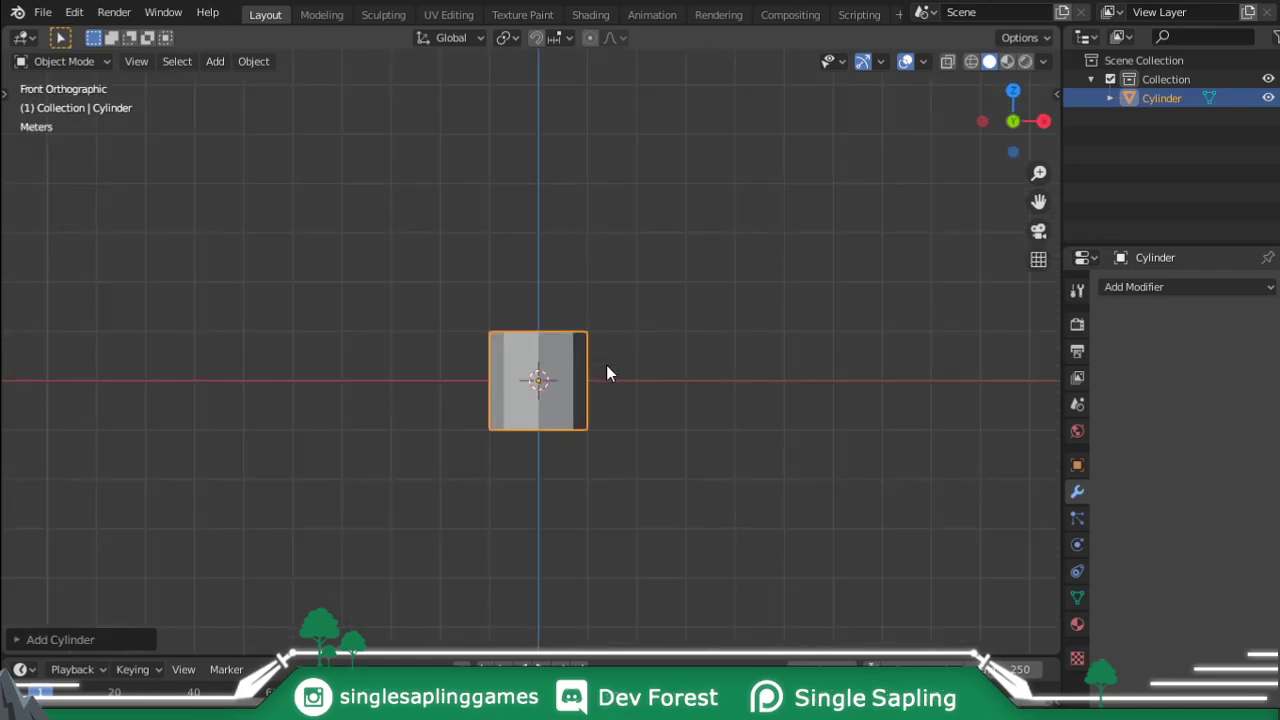
key("Tab")
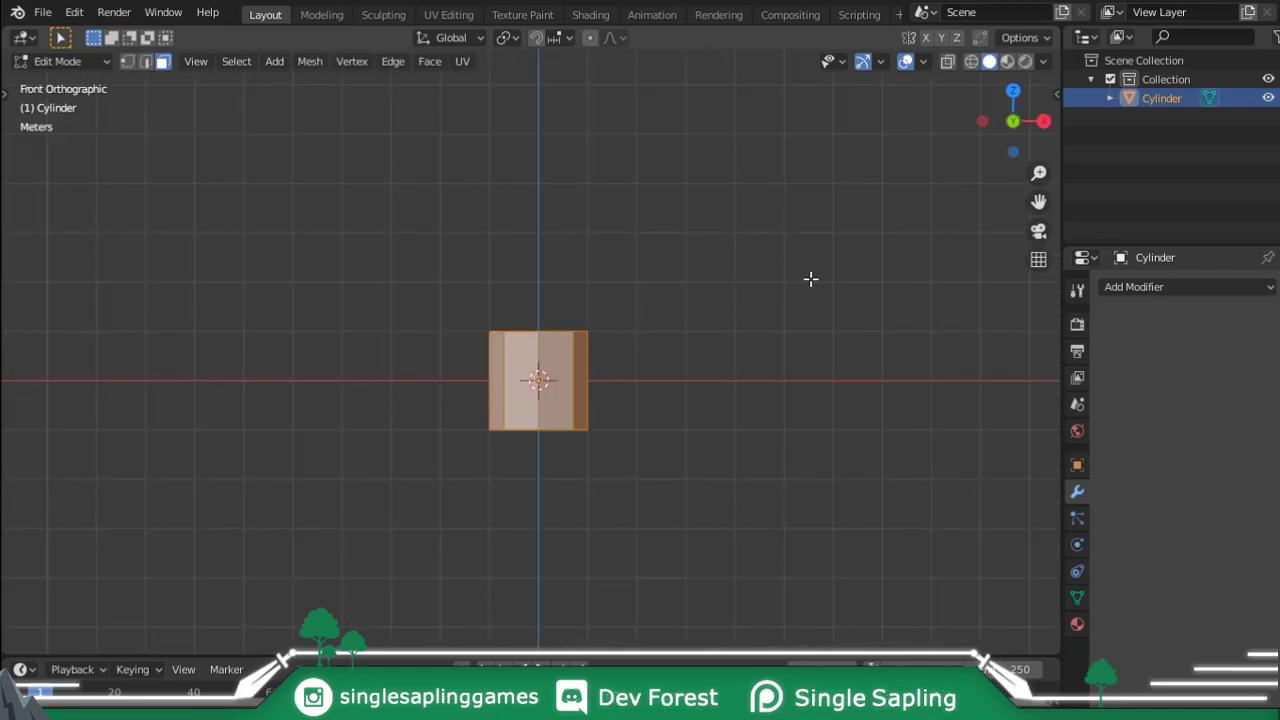
key("s")
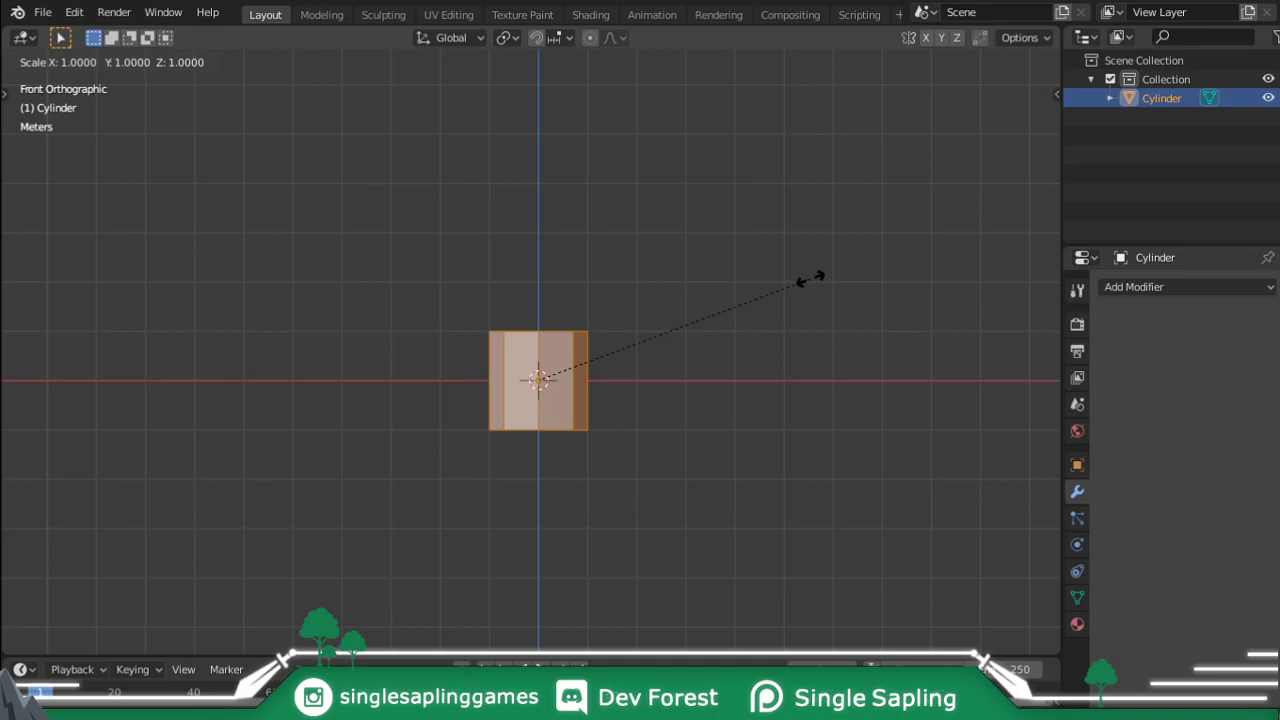
key("shift+z")
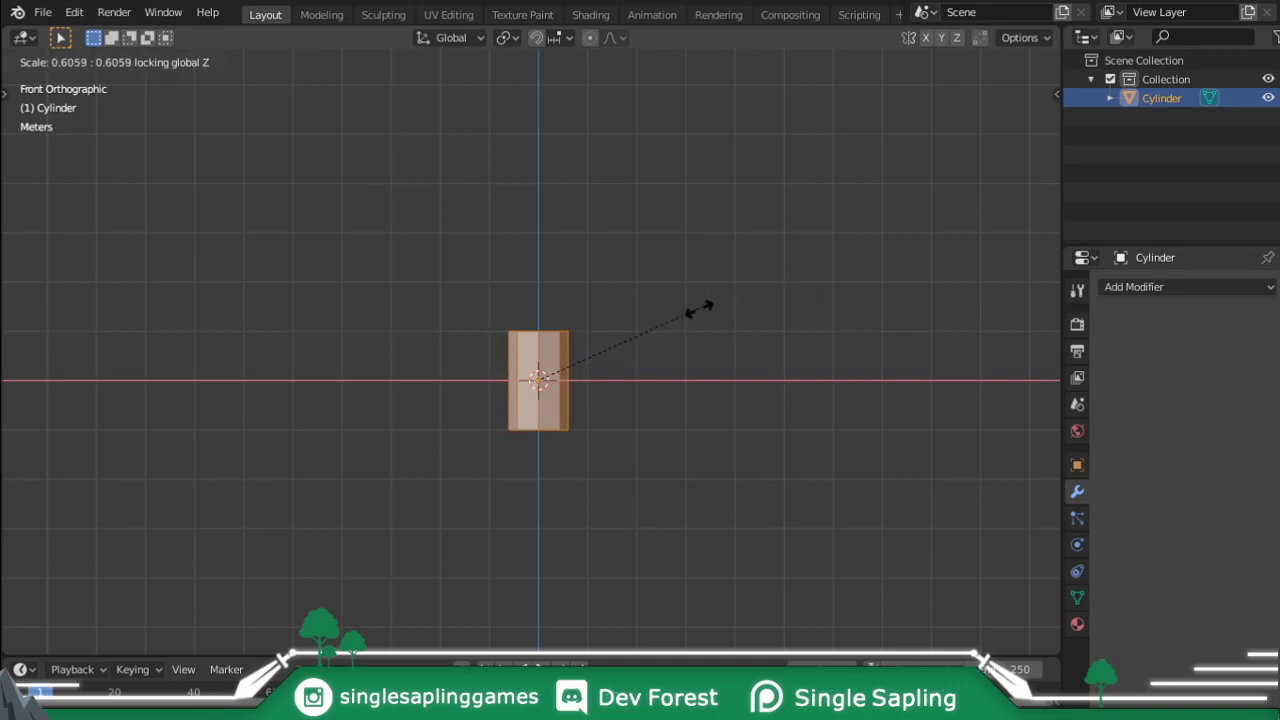
left_click(605, 332)
middle_click_drag(605, 332, 780, 409)
key("KP_5")
key("KP_1")
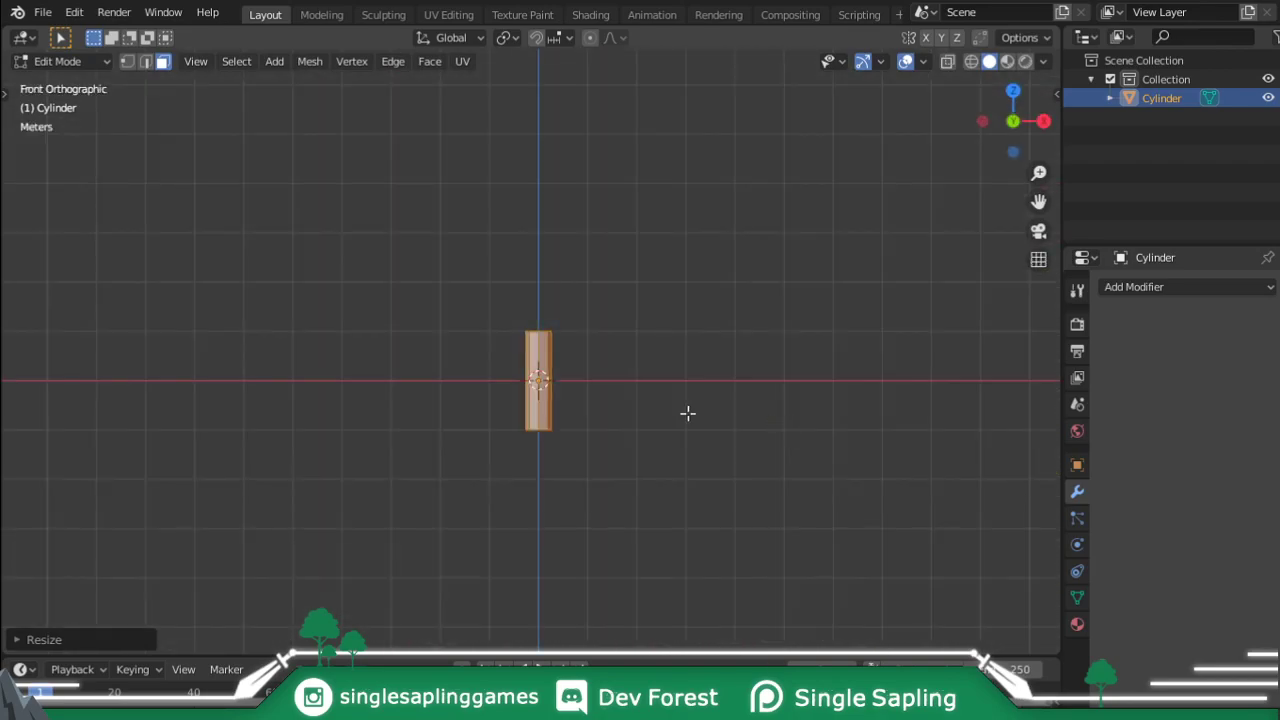
- Select the cylinder's top and bottom faces and scale them apart along Z by about 3, forming a long handle
key("shift+z")
left_click(551, 323)
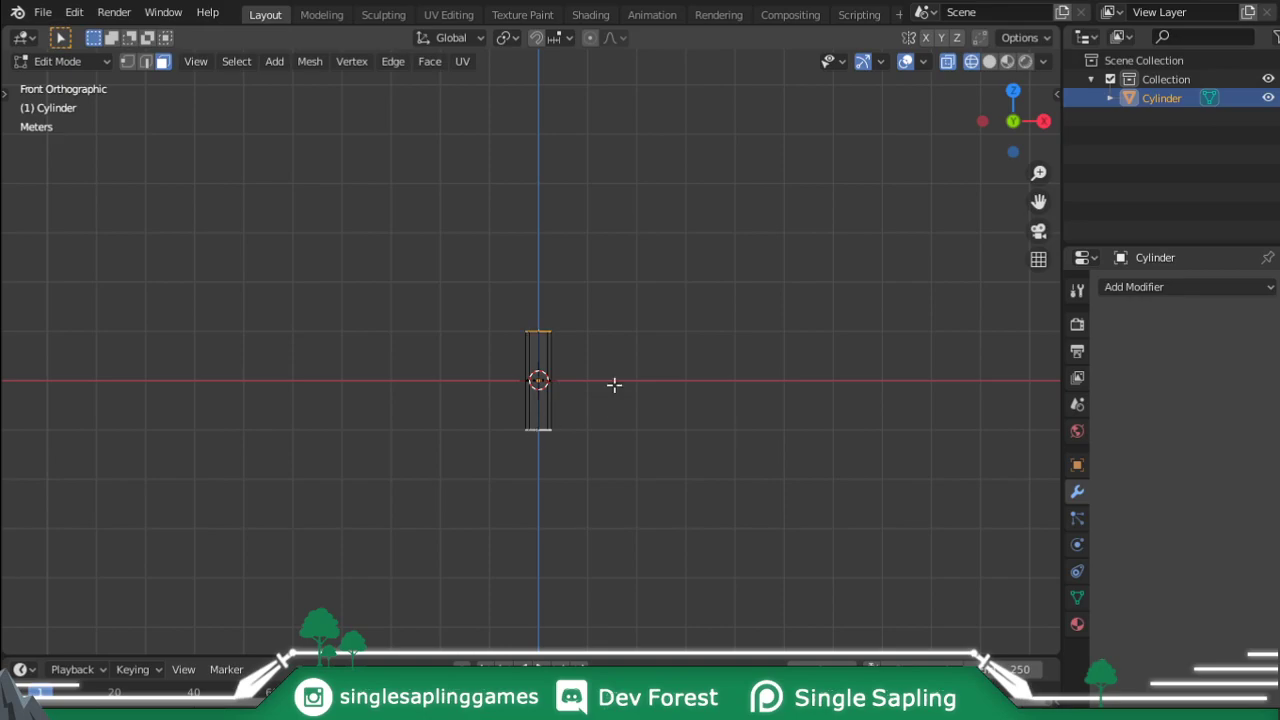
key("z")
left_click(730, 203)
middle_click_drag(600, 268, 623, 351)
key("shift+z")
scroll(589, 337, "up", 2)
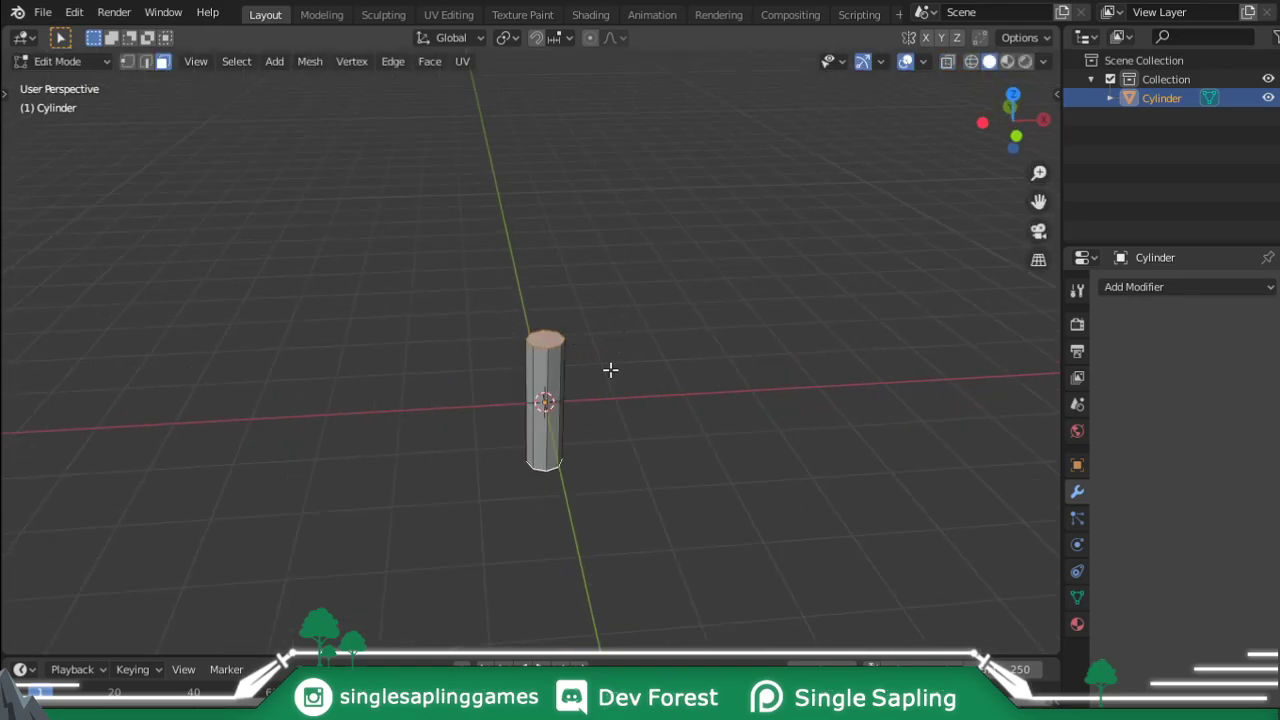
middle_click_drag(571, 434, 611, 297)
key("KP_1")
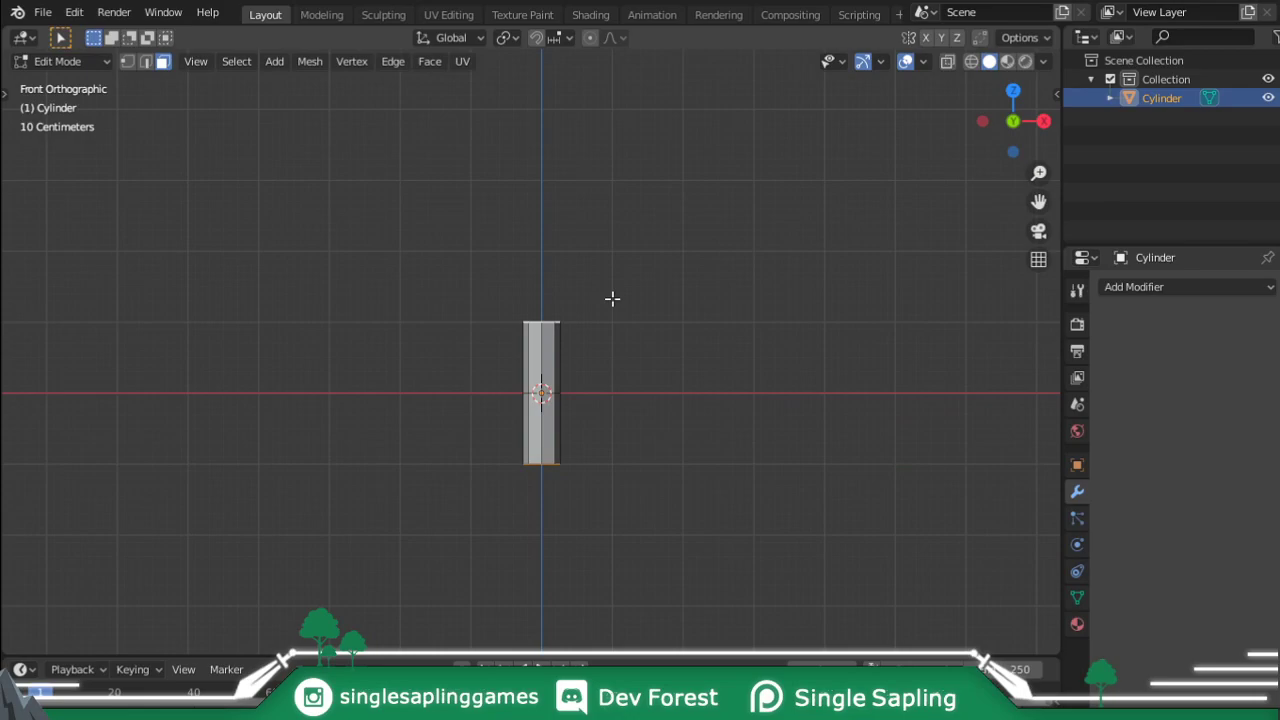
key("s")
key("z")
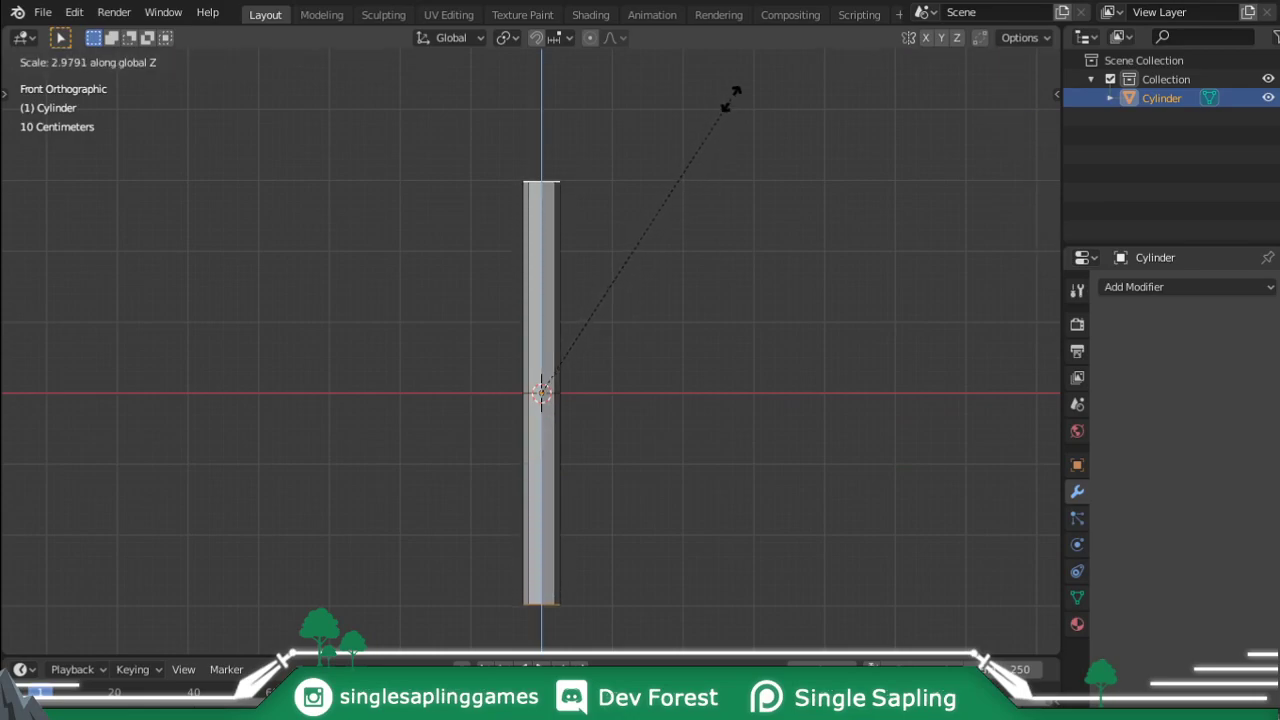
left_click(731, 99)
middle_click_drag(660, 147, 709, 315)
key("Tab")
key("KP_1")
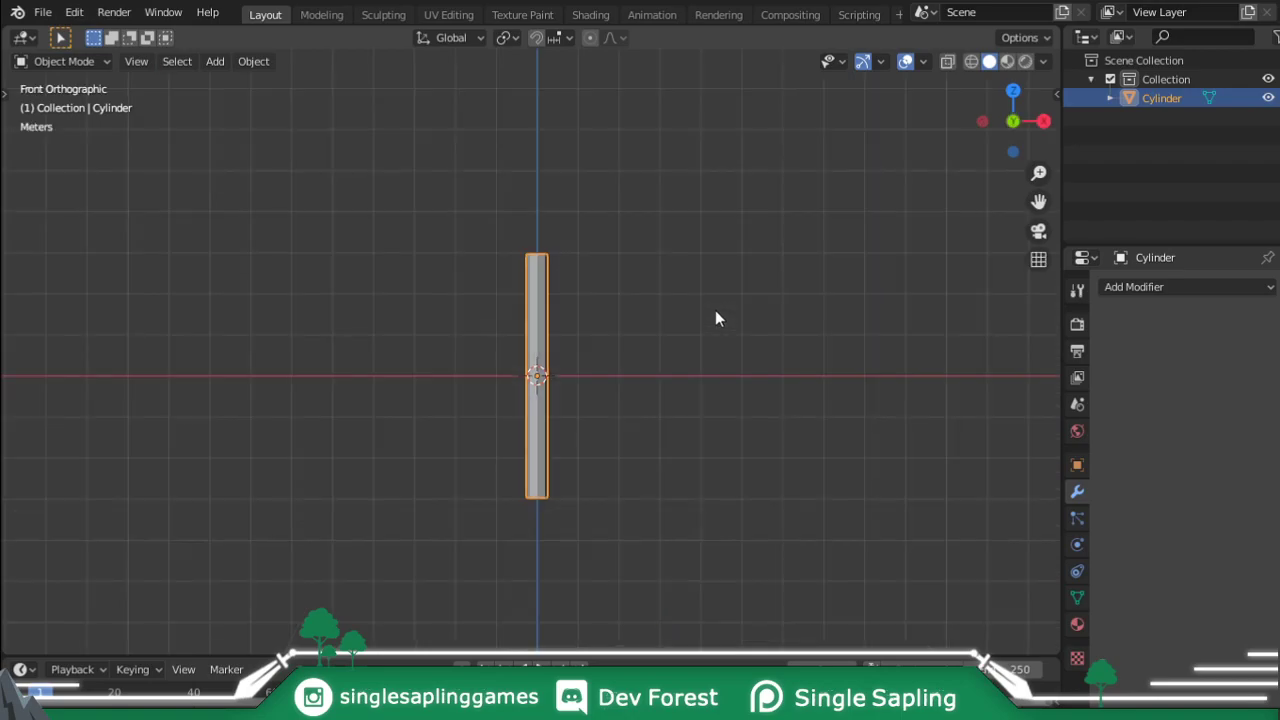
- Deselect the handle and add a cube mesh as a separate object at the origin
left_click(715, 317)
middle_click_drag(546, 211, 624, 270)
key("Tab")
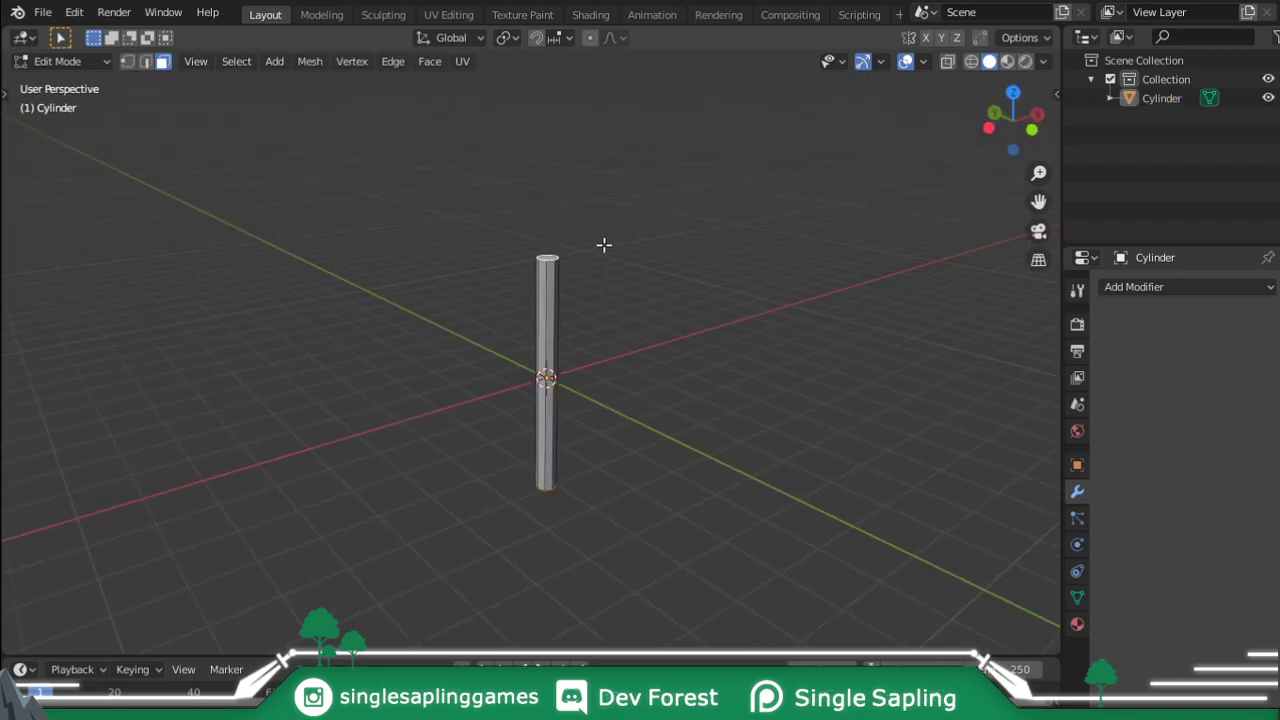
key("Tab")
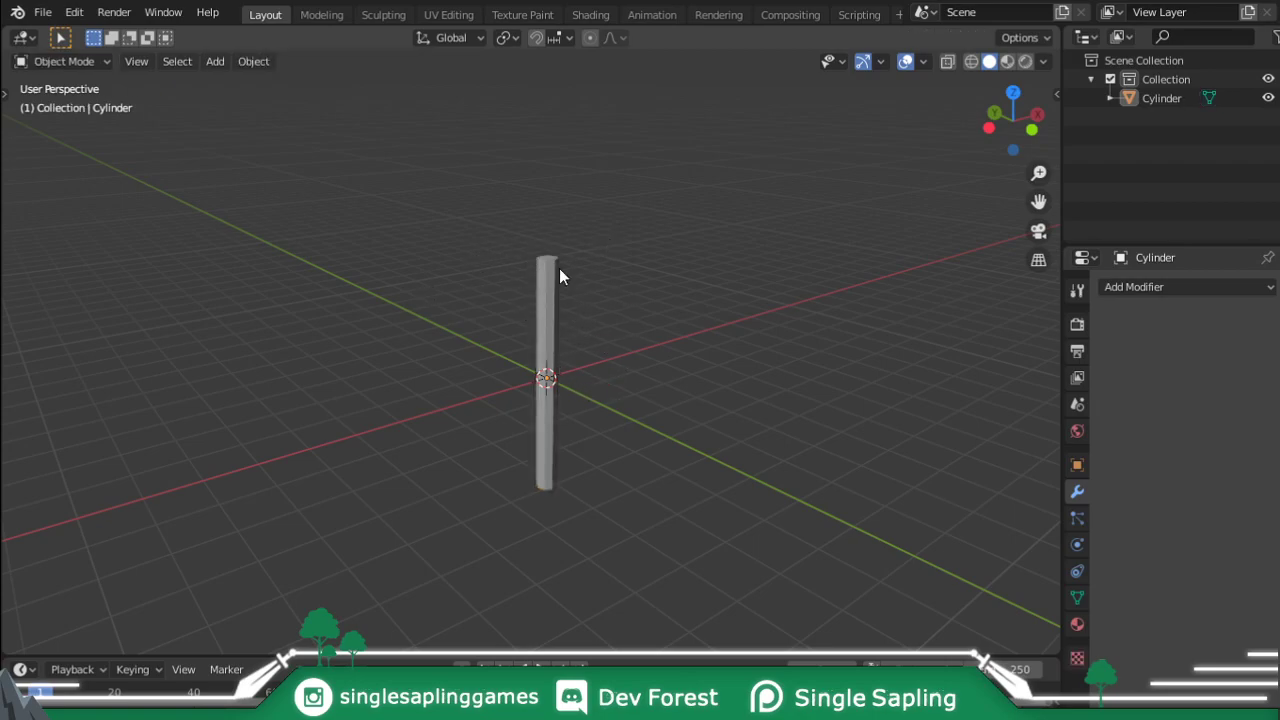
key("a")
scroll(605, 210, "up", 3)
key("shift+a")
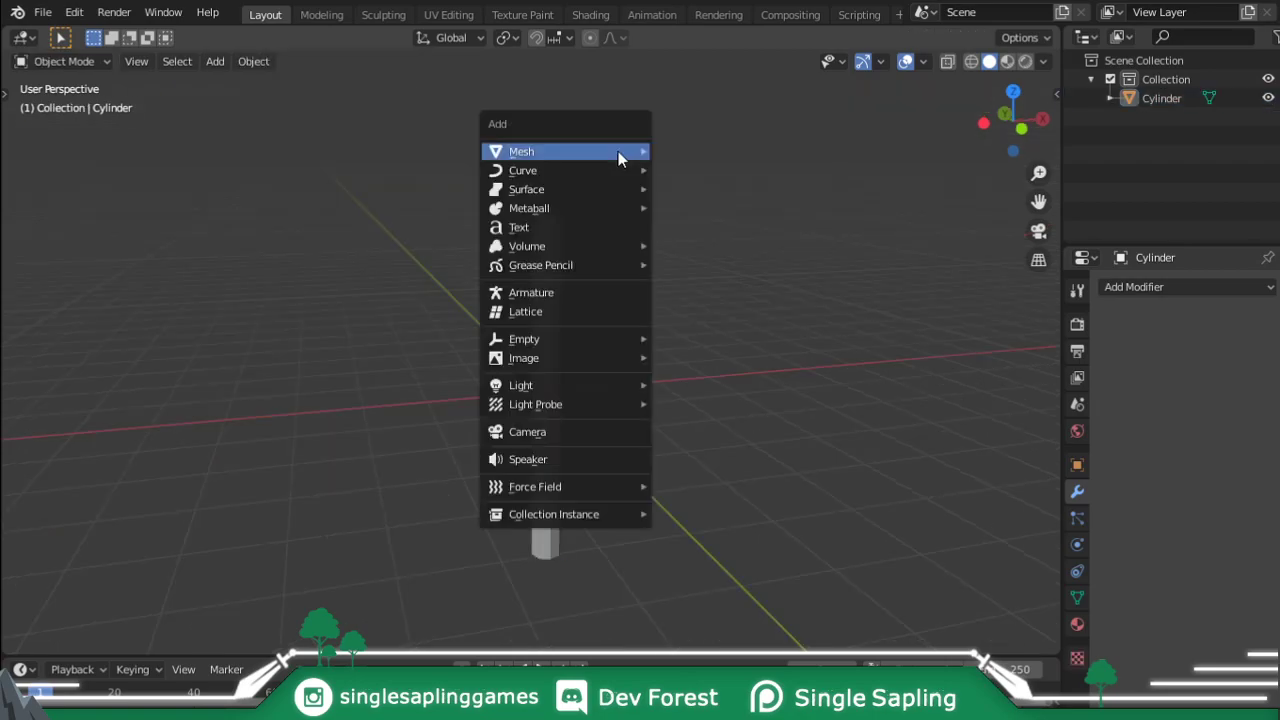
mouse_move(618, 151)
left_click(720, 169)
- In Edit Mode, scale the cube to about 0.3 along Y and raise it about 1.8 m along Z on the handle
middle_click_drag(646, 223, 771, 297)
key("Tab")
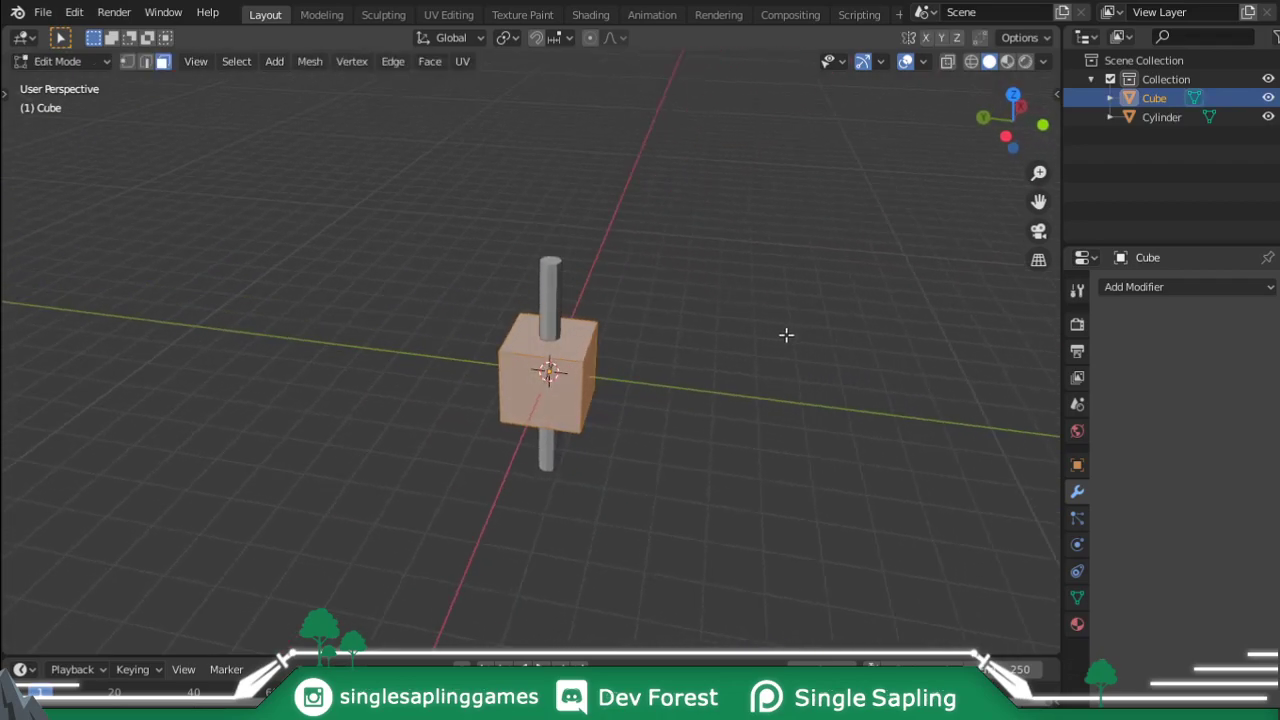
key("s")
key("y")
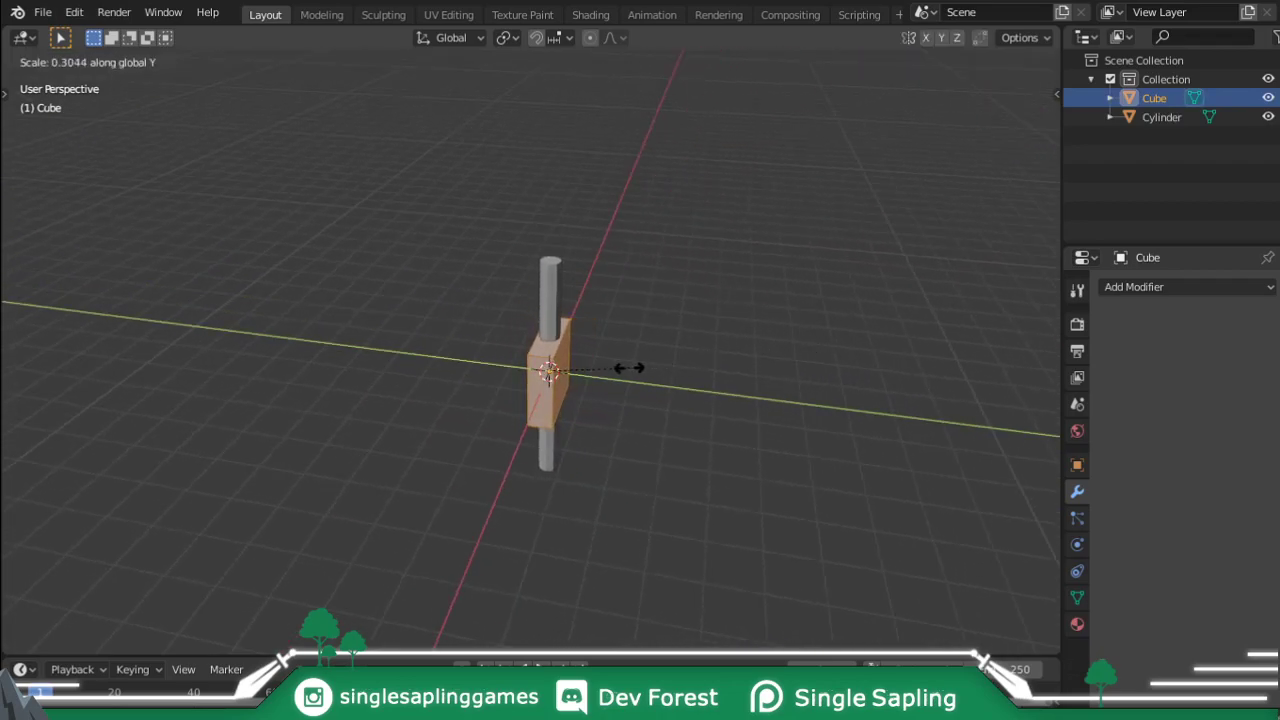
left_click(624, 368)
key("g")
key("z")
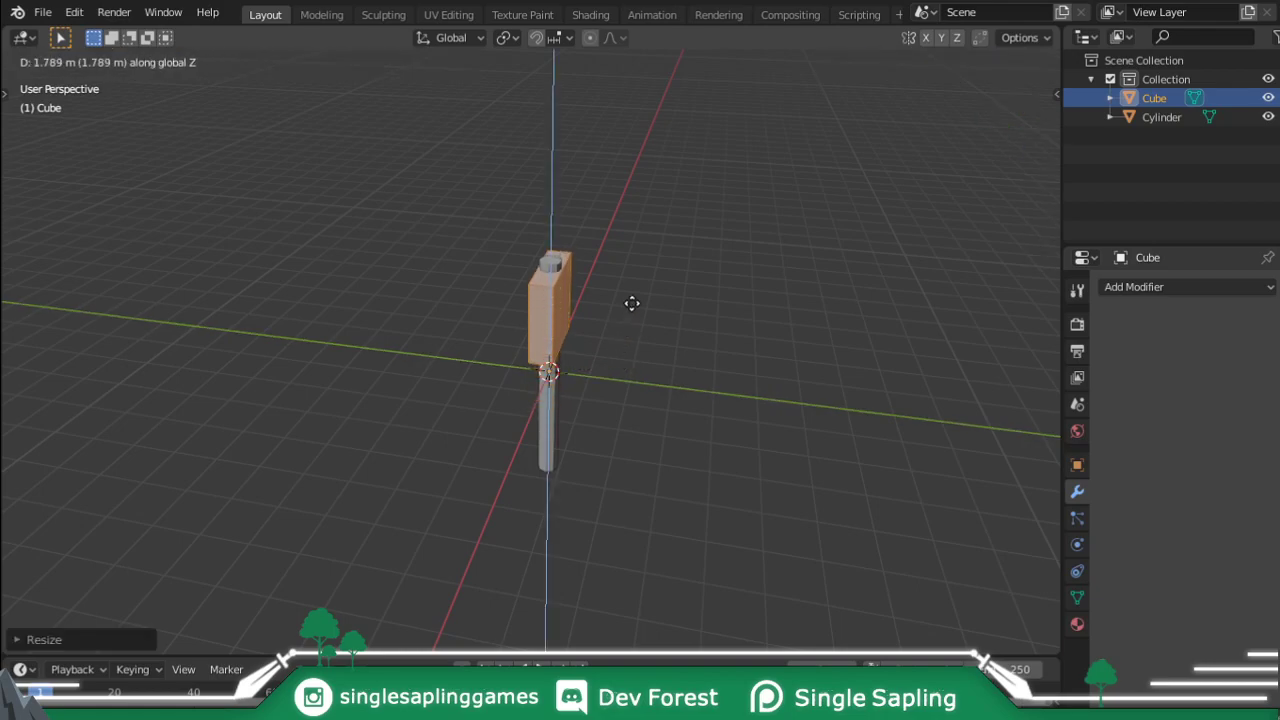
left_click(632, 303)
- Return to Object Mode and add a Subdivision Surface modifier to the cube
middle_click_drag(632, 303, 459, 254)
scroll(660, 260, "up", 2)
middle_click_drag(688, 240, 577, 332, "shift")
key("Tab")
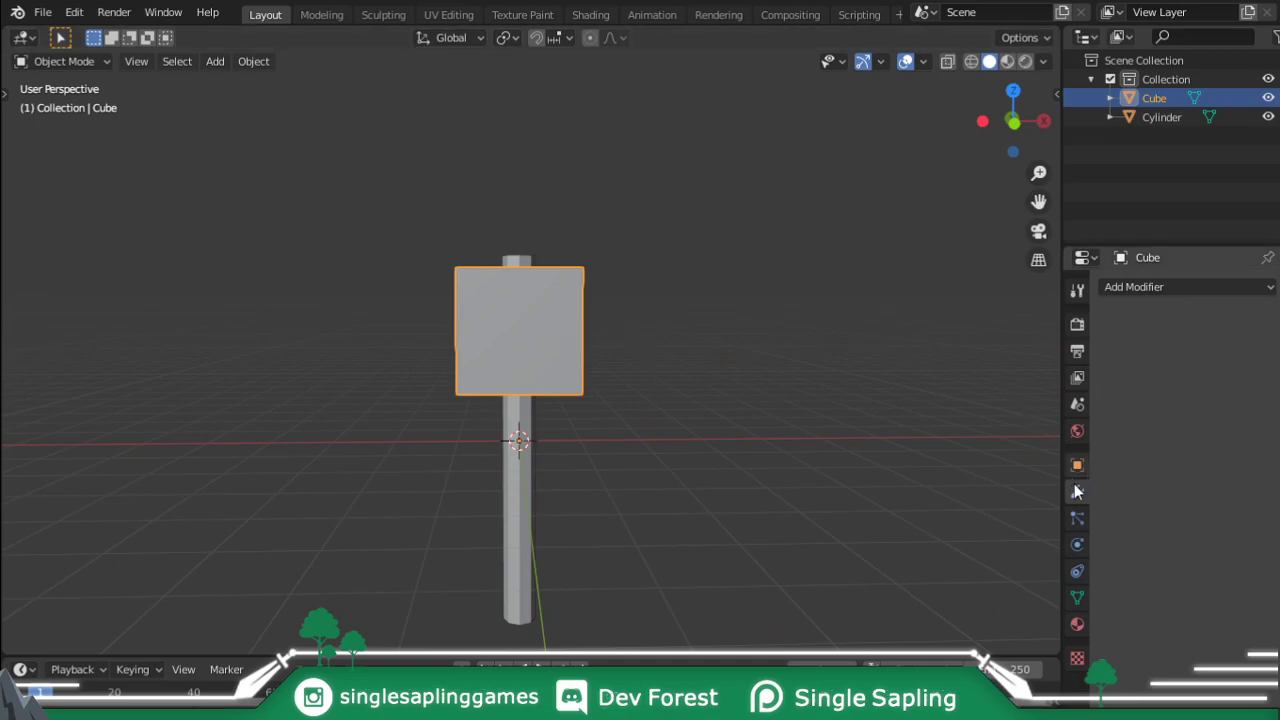
left_click(1130, 290)
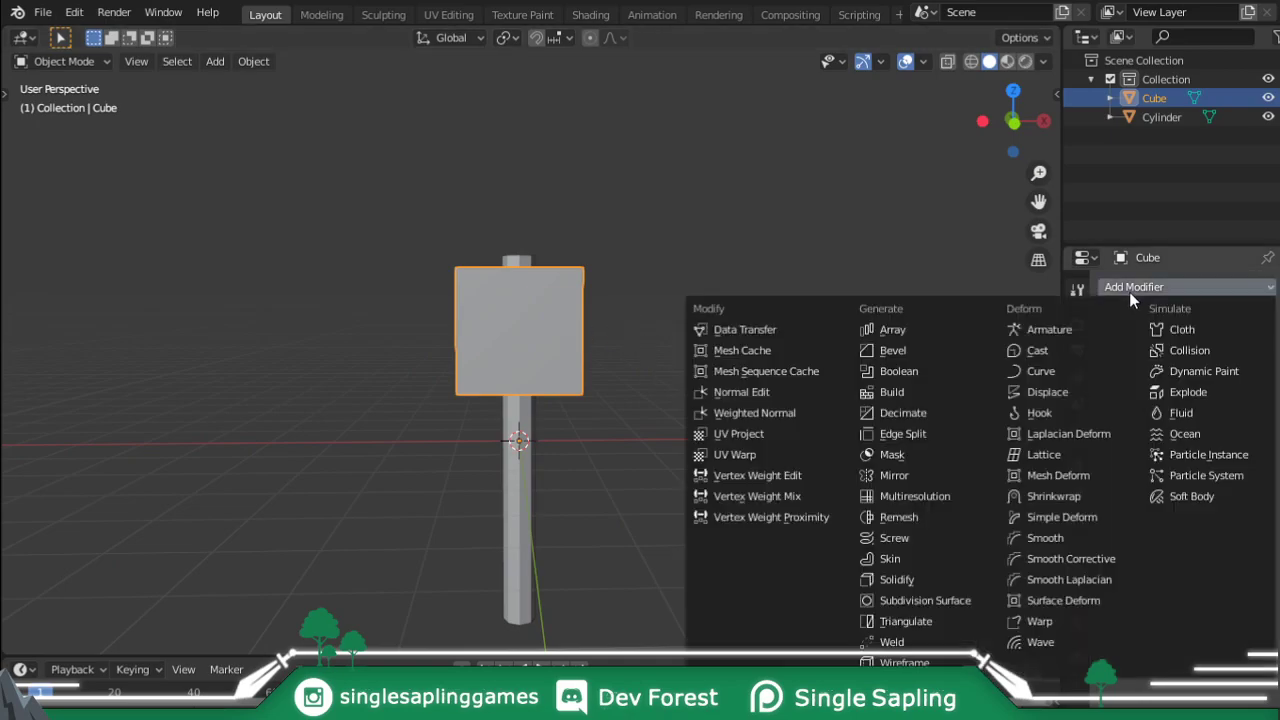
left_click(918, 596)
middle_click_drag(561, 346, 557, 388)
key("KP_1")
scroll(723, 349, "up", 5)
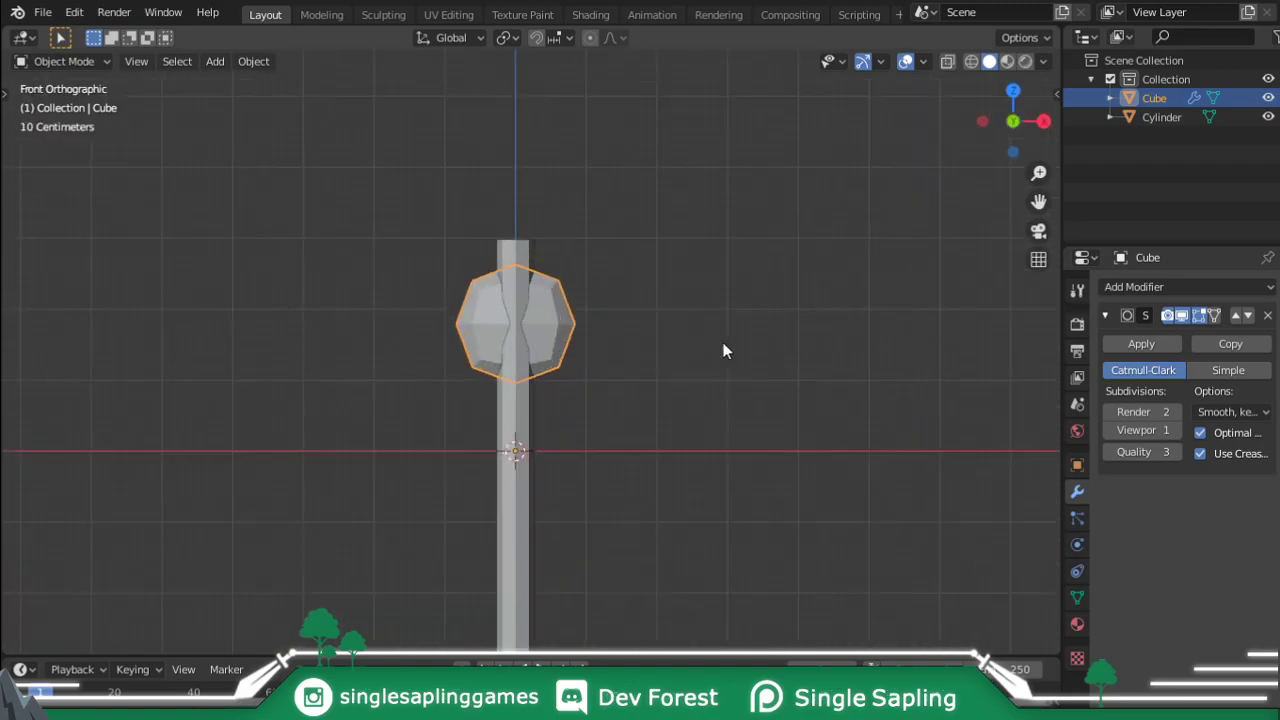
scroll(682, 220, "down", 2)
- Select the four vertices at the cube's negative-X end and scale them along Z by about 1.4
key("Tab")
scroll(600, 250, "up", 1)
scroll(518, 229, "down", 1)
middle_click_drag(518, 229, 570, 247)
left_click(468, 286)
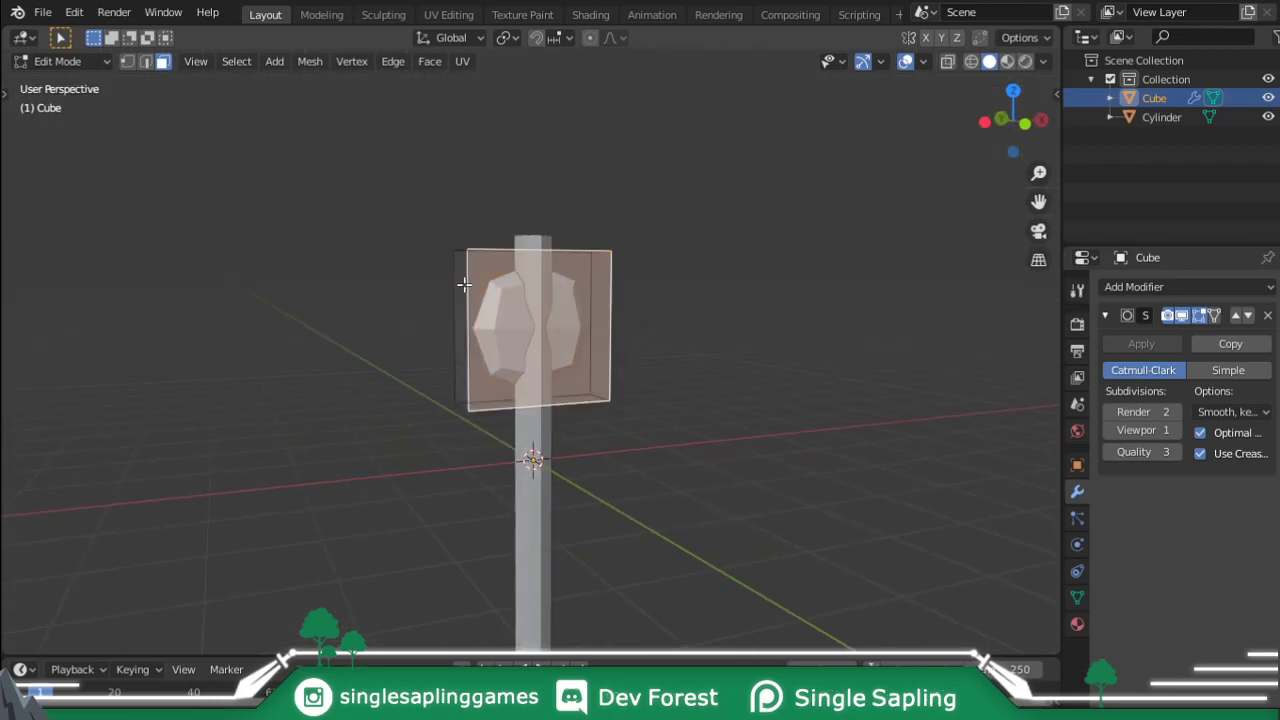
left_click(463, 286)
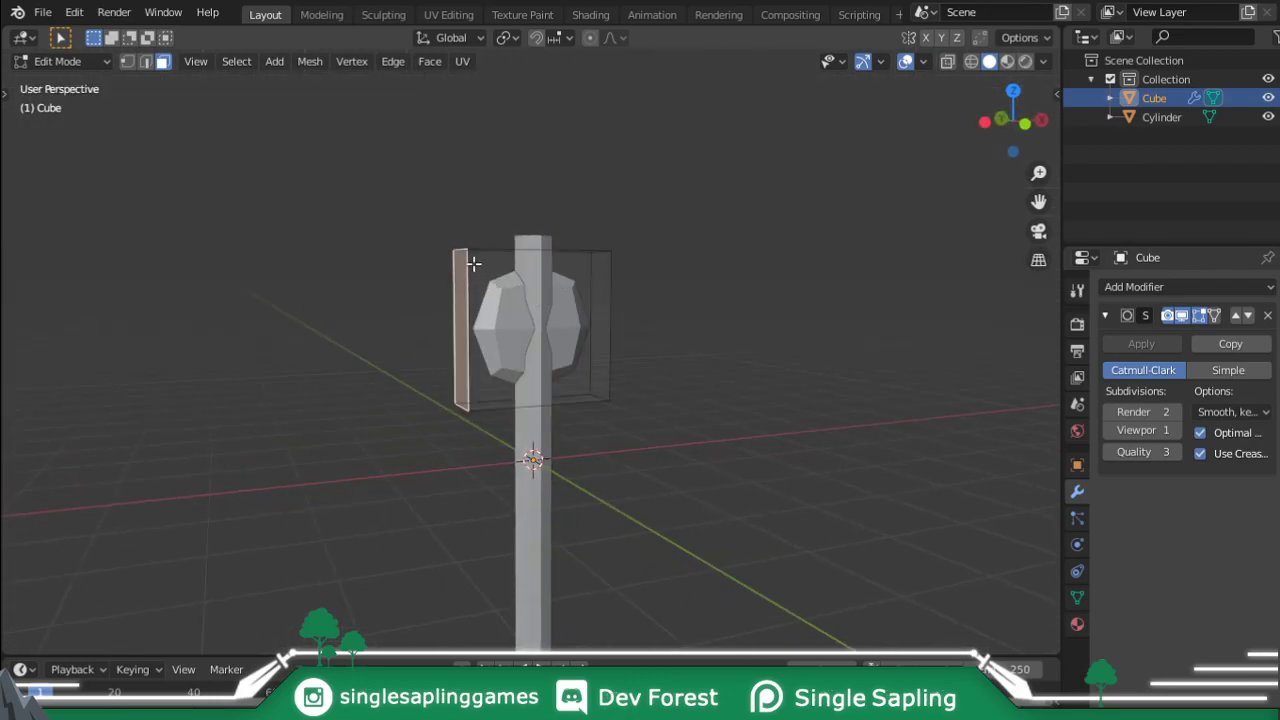
key("1")
left_click(468, 243)
key("c")
left_click(451, 257)
left_click(466, 414)
key("KP_5")
key("KP_3")
key("KP_1")
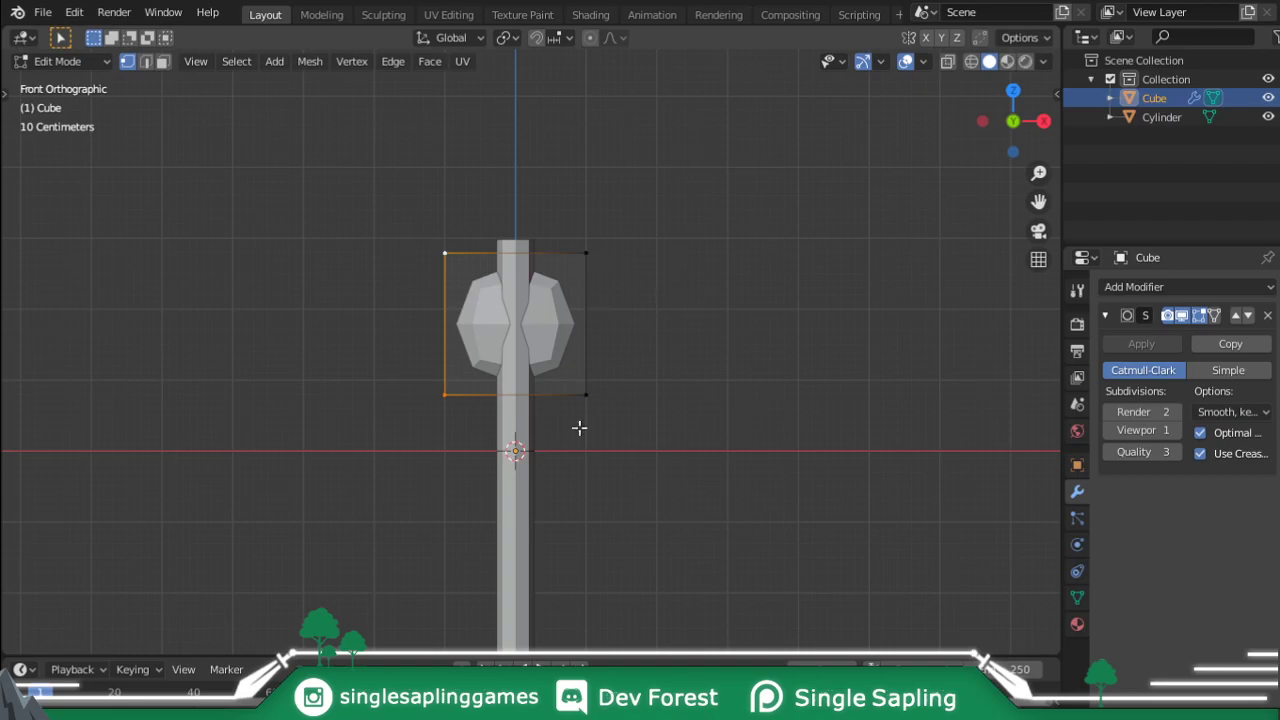
key("s")
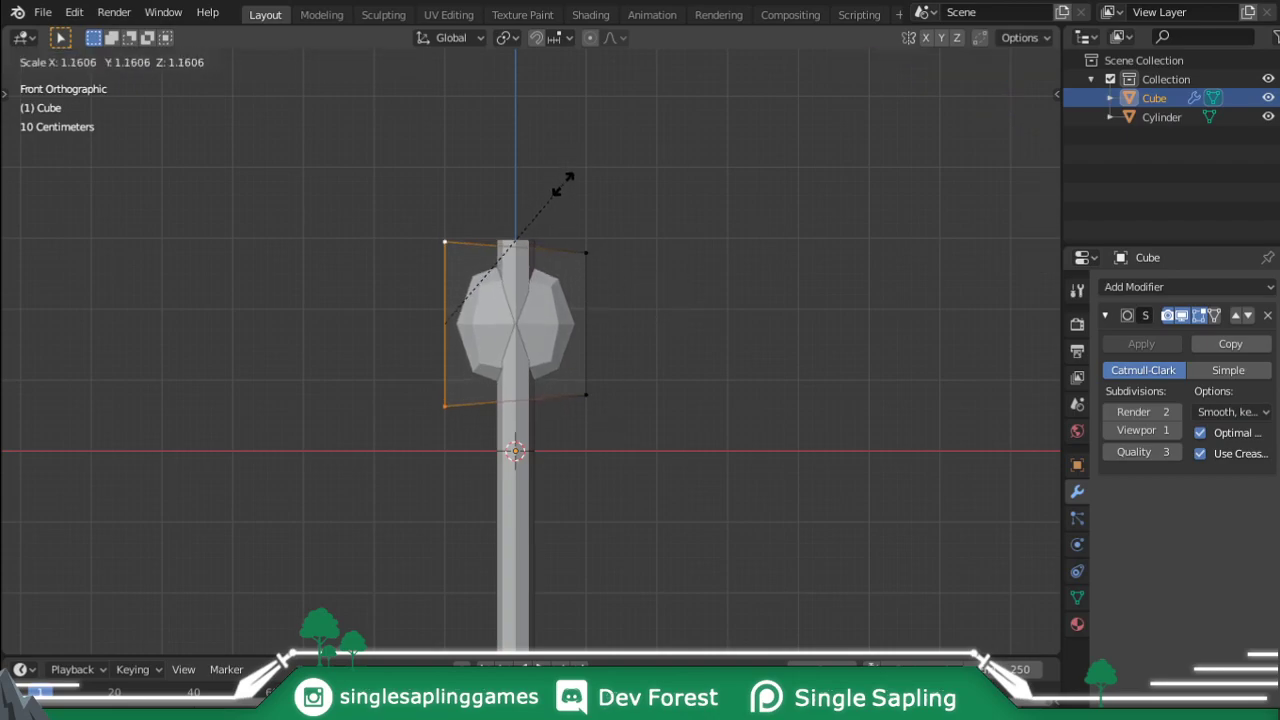
key("z")
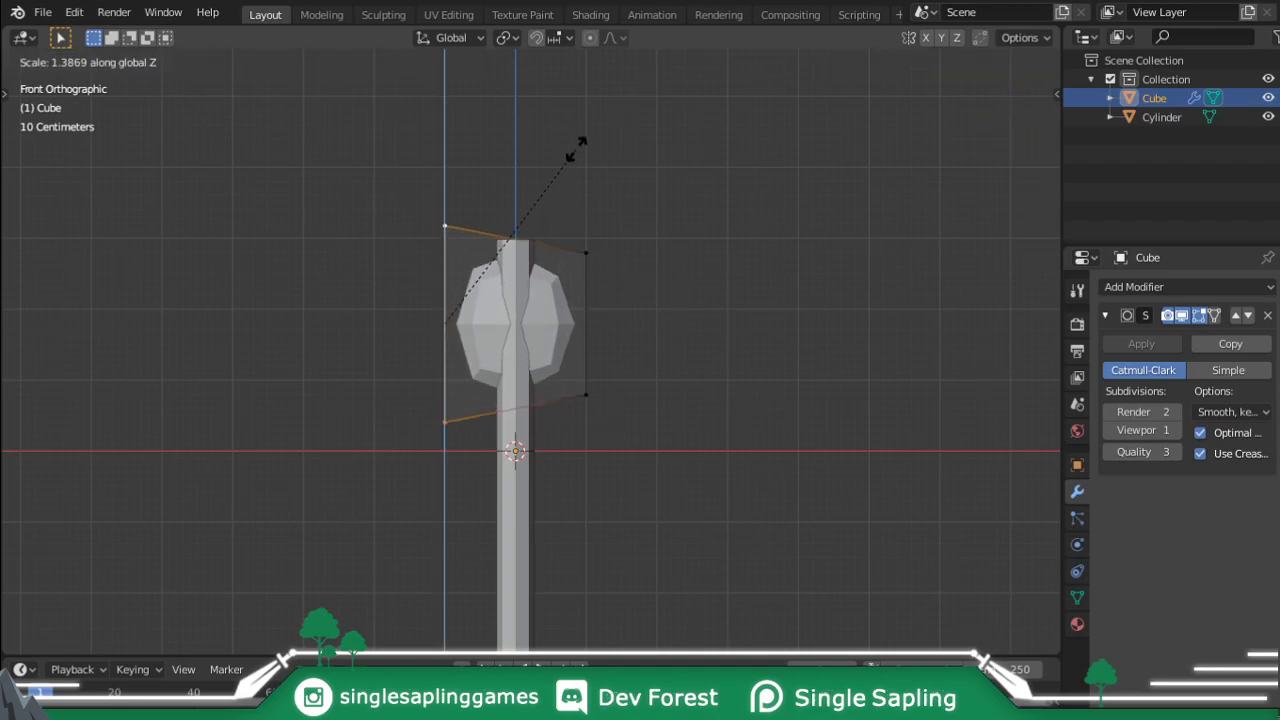
left_click(577, 148)
- Move the enlarged end of the cube outward about 0.7 m along negative X
key("g")
key("x")
left_click(529, 154)
- Switch to wireframe shading, select the vertices at the cube's positive-X end and move them outward about 0.63 m along X
key("c")
key("Tab")
key("Tab")
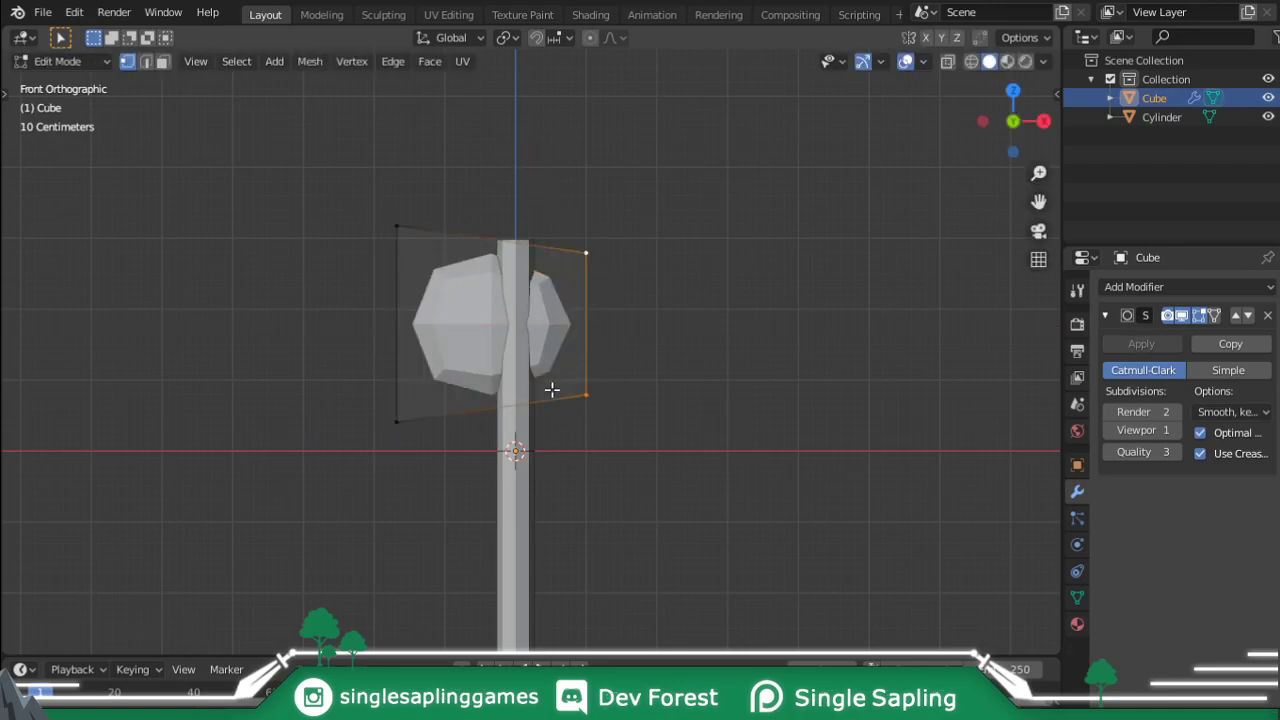
key("z")
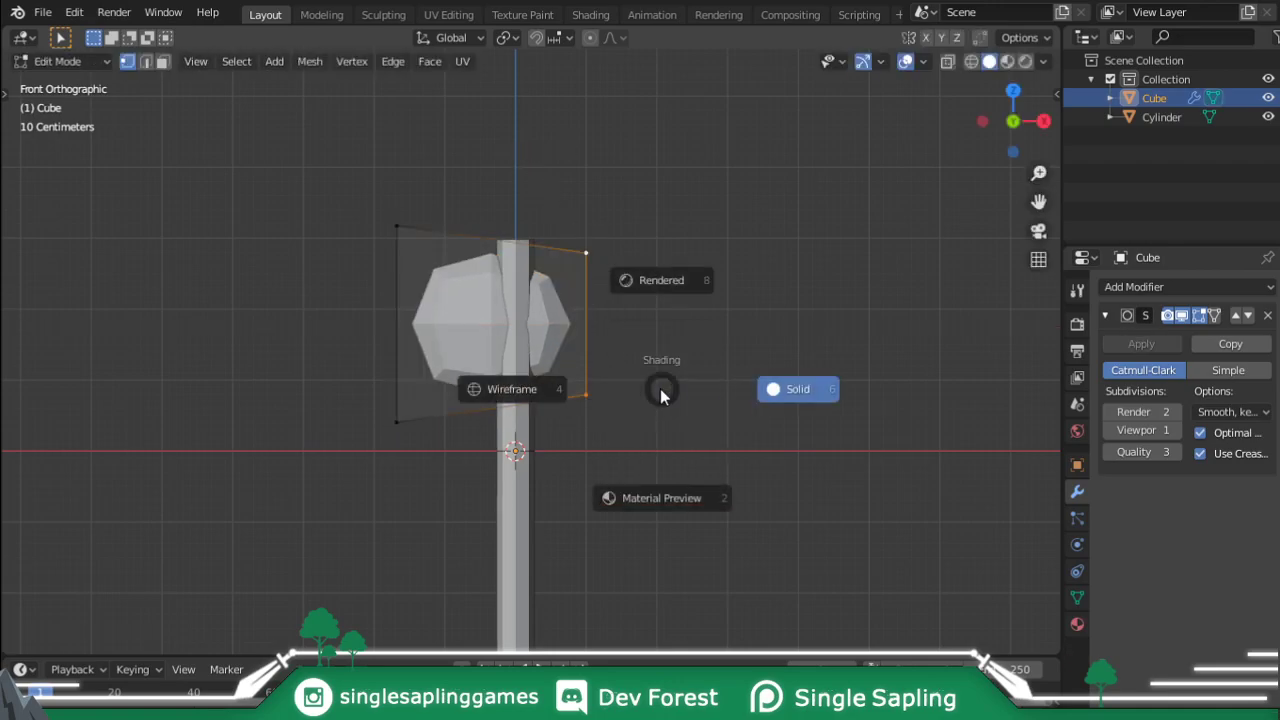
left_click(540, 395)
key("alt+a")
key("c")
left_click_drag(589, 237, 589, 414)
right_click(595, 321)
key("g")
key("x")
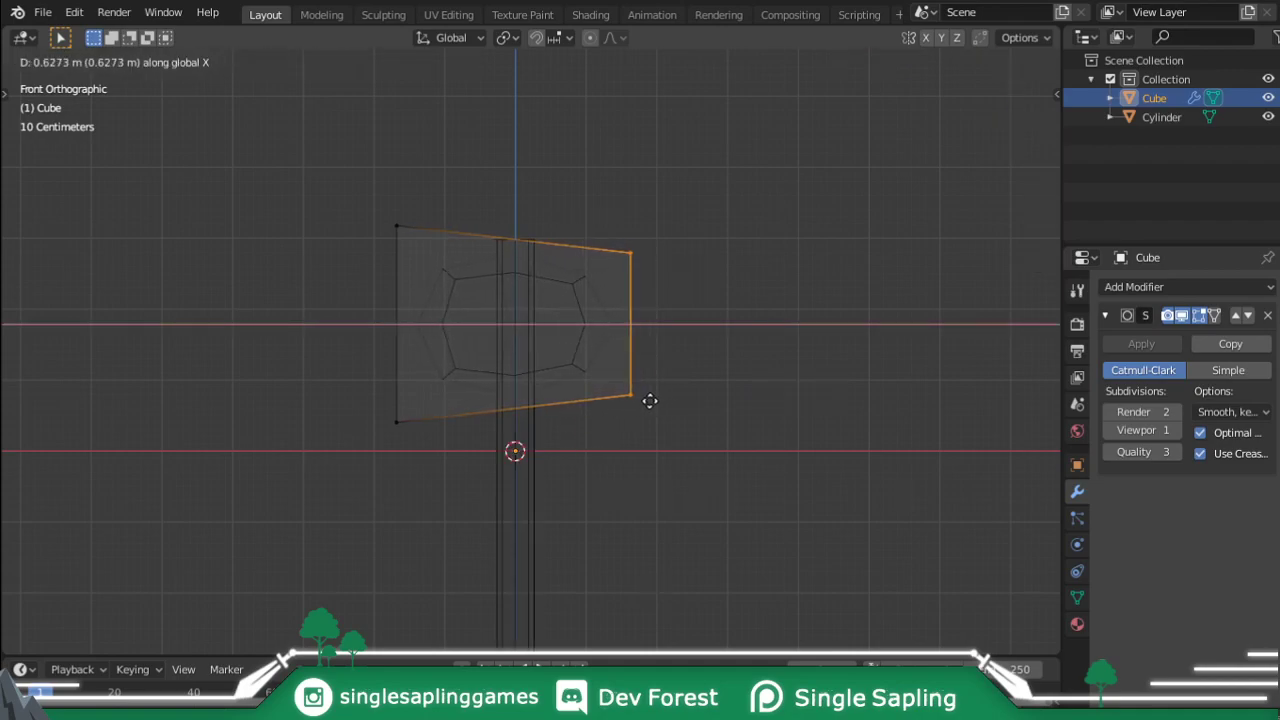
left_click(655, 400)
- Scale the positive-X end of the cube to about 0.6 along Z to taper the head
key("s")
key("z")
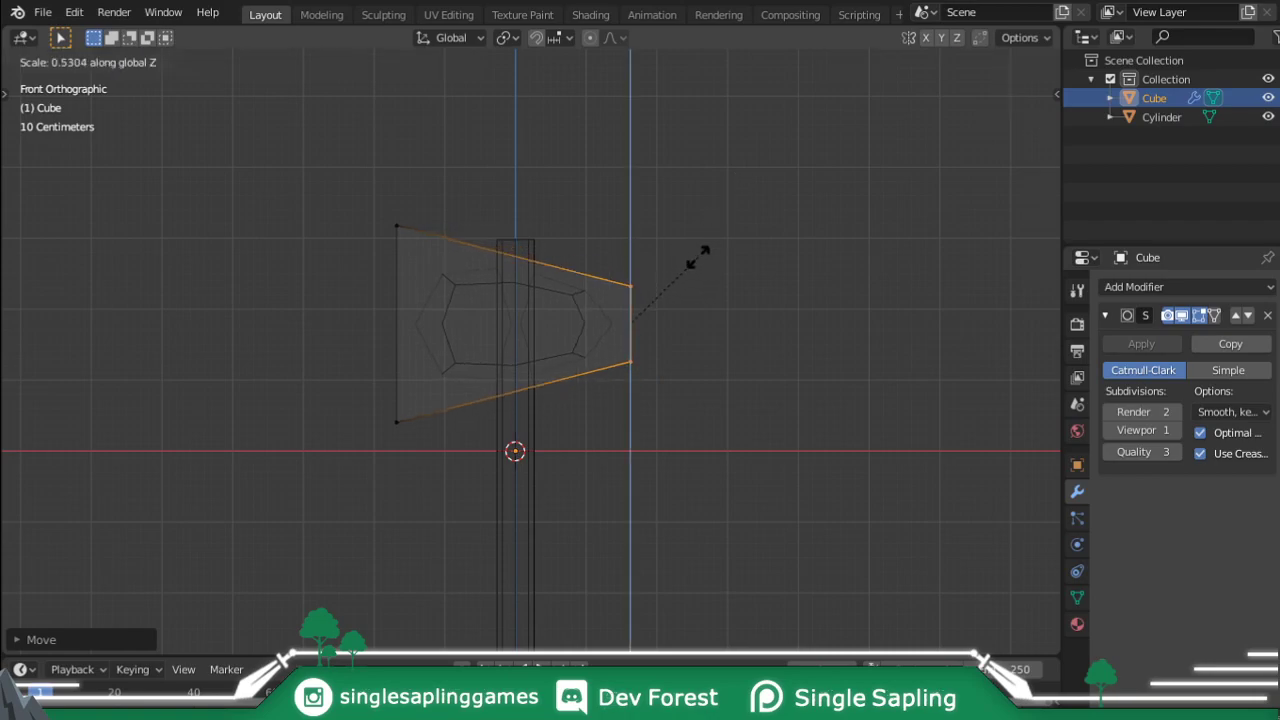
left_click(700, 249)
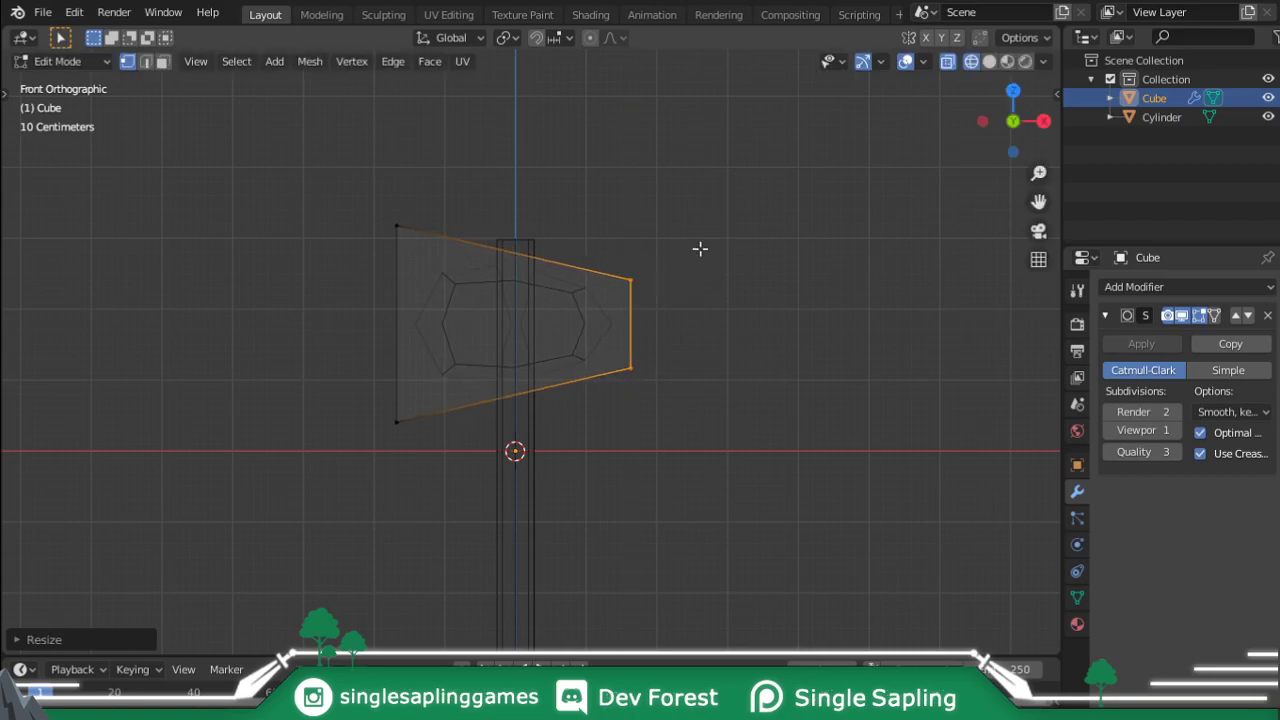
- Add a vertical loop cut around the middle of the head and scale it along Z by about 1.1
left_click(512, 263)
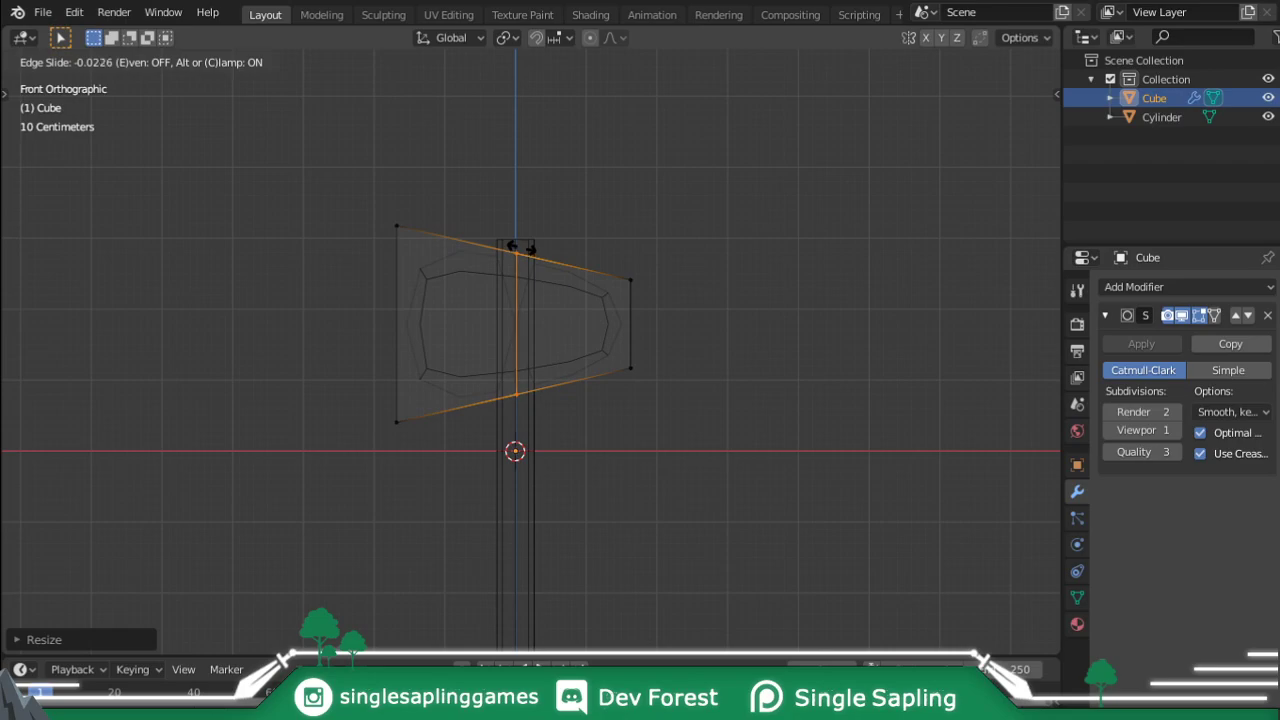
left_click(521, 247)
key("s")
key("z")
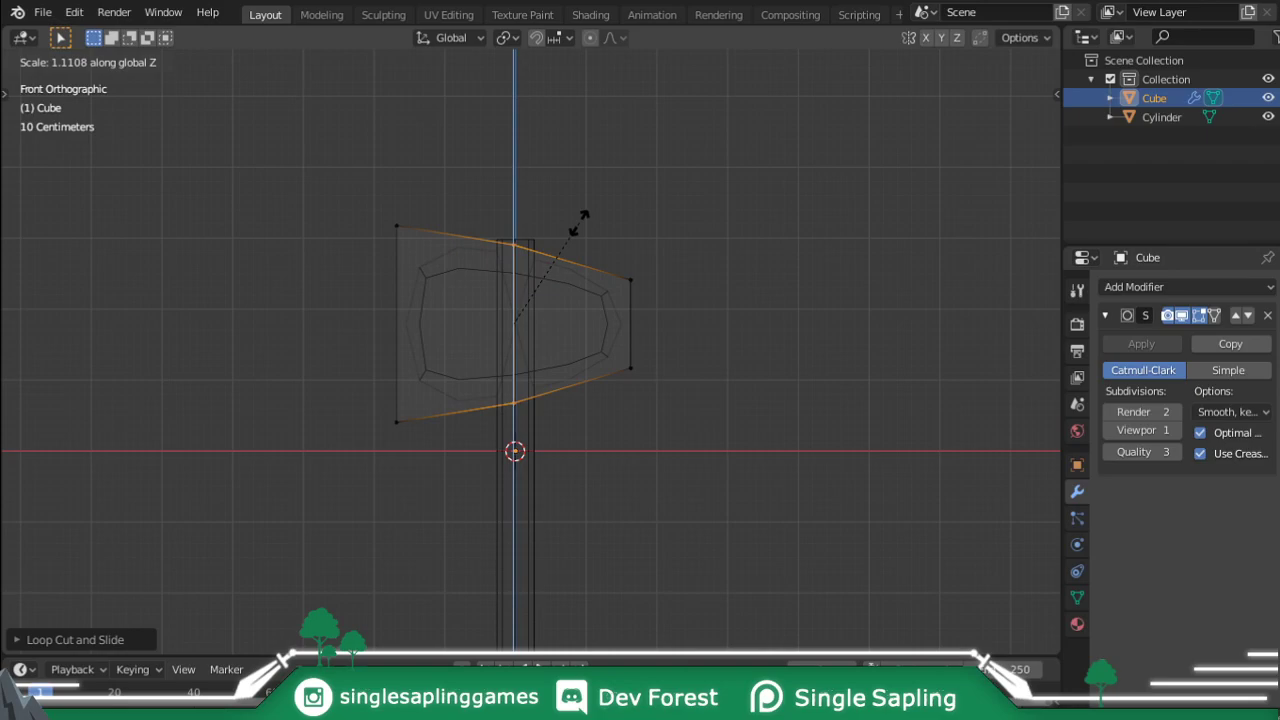
left_click(579, 221)
key("shift+z")
key("Tab")
mouse_move(680, 286)
middle_mouse_down()
mouse_move(686, 313)
mouse_move(866, 368)
middle_mouse_up()
- Scale the whole head mesh along Y to about 0.5 to make it thinner
key("Tab")
key("a")
middle_click_drag(705, 364, 673, 372)
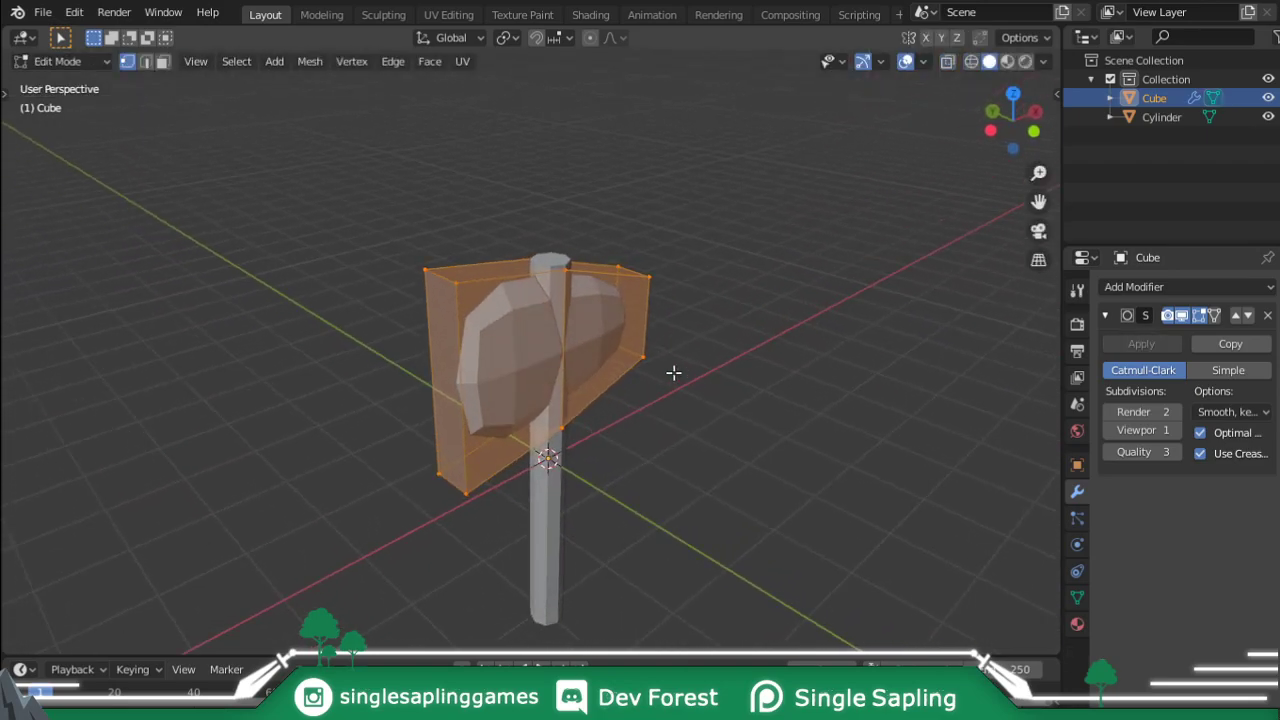
key("s")
key("y")
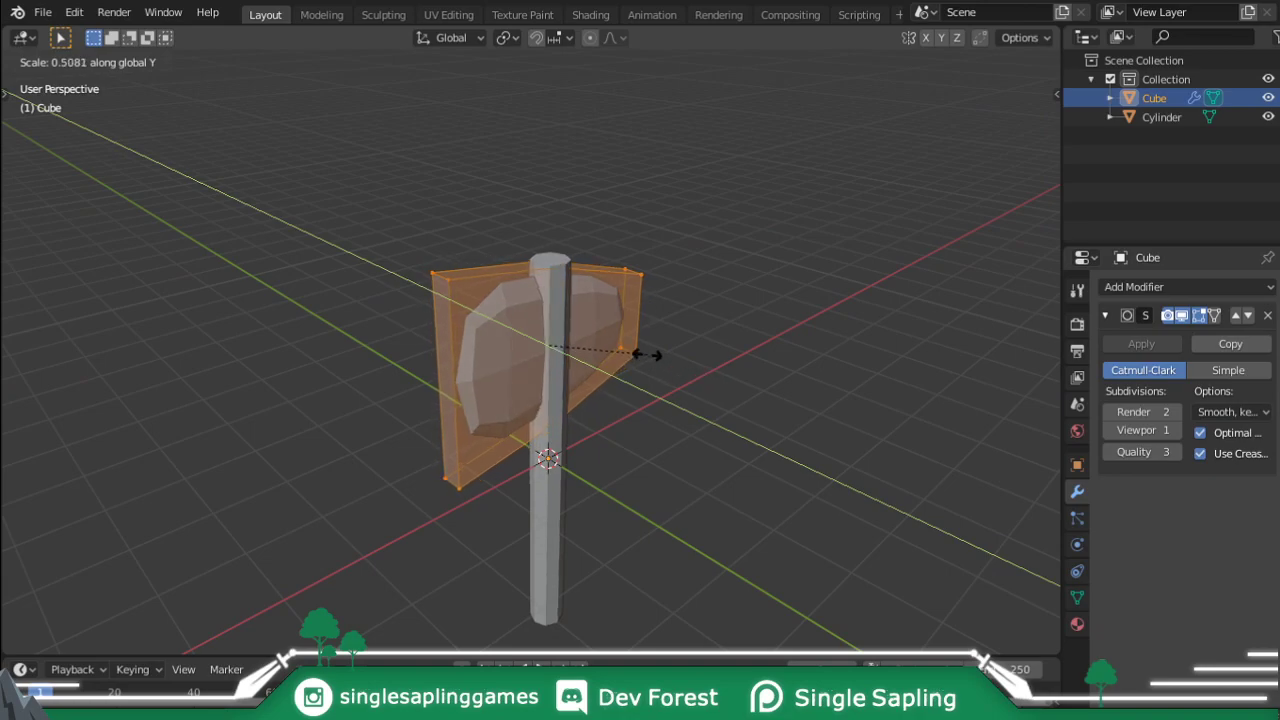
left_click(650, 362)
key("Tab")
- Fine-tune the head's thickness by scaling the mesh along Y once more
middle_click_drag(651, 360, 580, 320)
scroll(525, 340, "up", 3)
key("Tab")
key("s")
key("y")
left_click(689, 343)
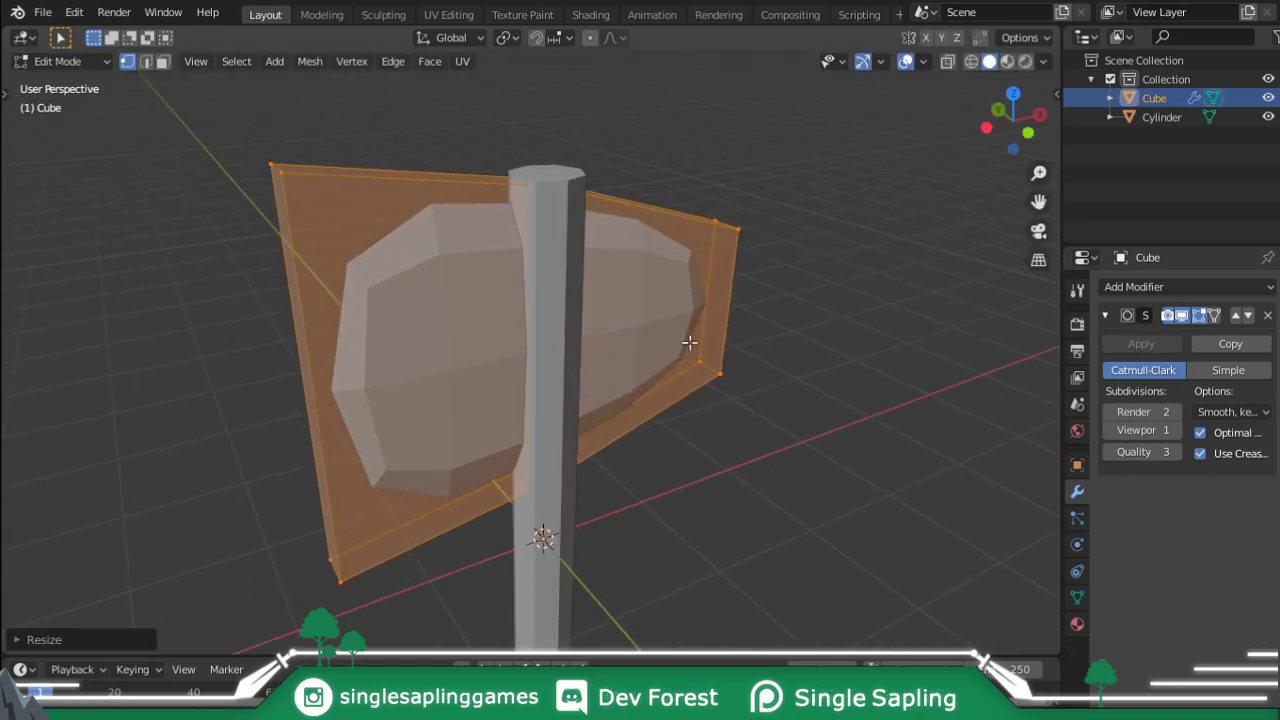
- Move the whole head mesh slightly down the handle along Z
key("g")
key("z")
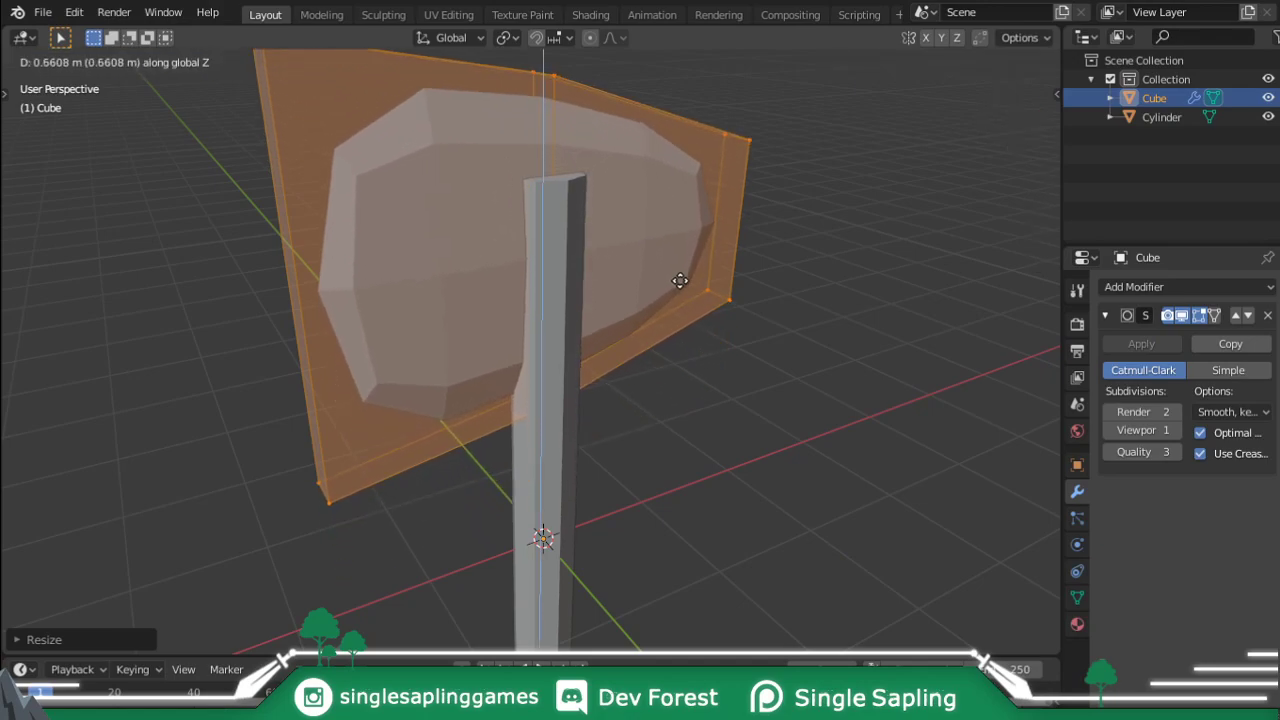
left_click(686, 377)
key("Tab")
middle_click_drag(649, 384, 609, 329)
scroll(609, 329, "down", 2)
middle_click_drag(666, 363, 760, 331)
key("Tab")
key("Tab")
key("Tab")
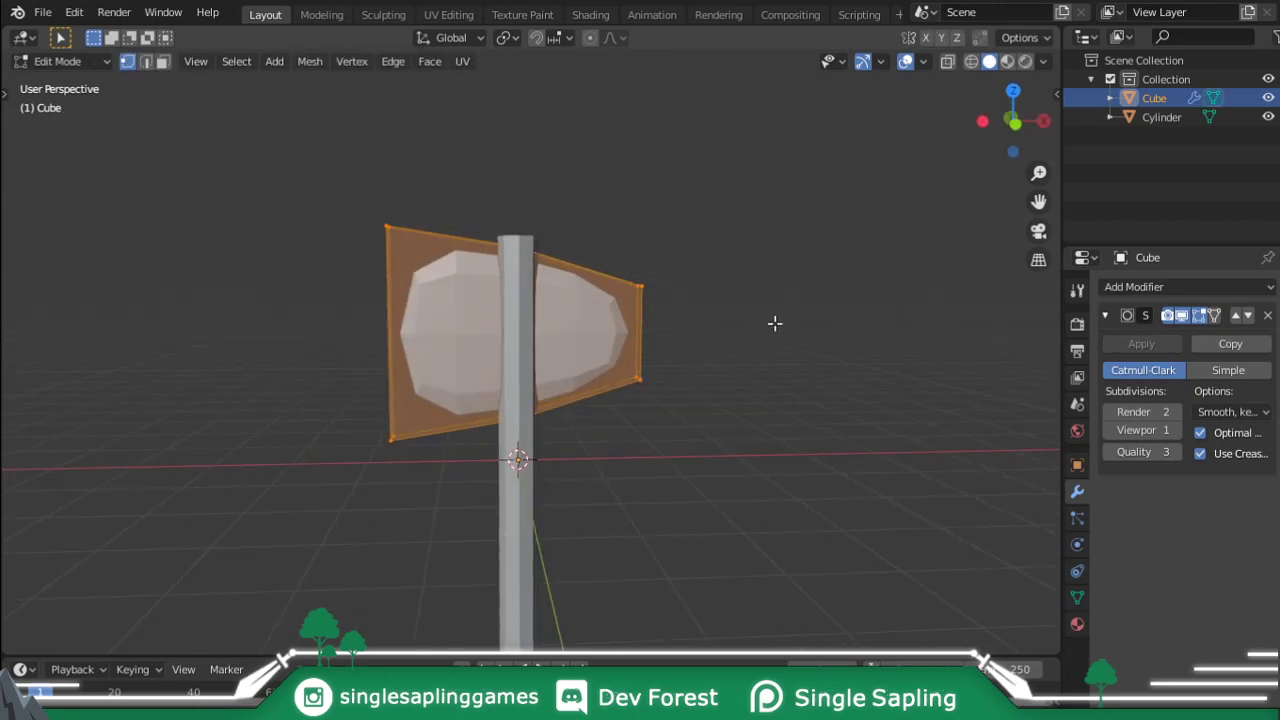
- Scale the head down uniformly and raise it slightly along Z toward the top of the handle
key("s")
left_click(716, 320)
key("g")
key("z")
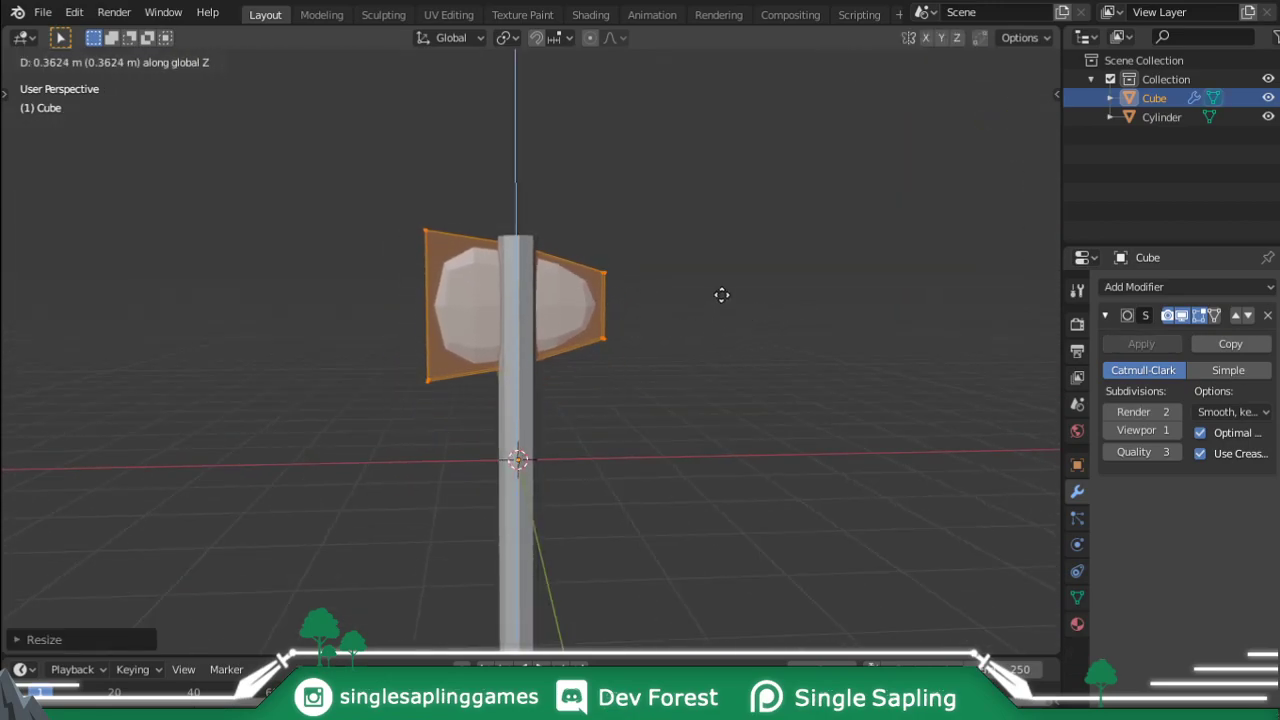
left_click(697, 325)
key("Tab")
middle_click_drag(697, 325, 717, 357)
- Rescale the smaller head along Y to adjust its thickness around the handle
key("Tab")
scroll(808, 366, "up", 4)
key("s")
key("y")
left_click(852, 382)
key("Tab")
scroll(717, 323, "down", 3)
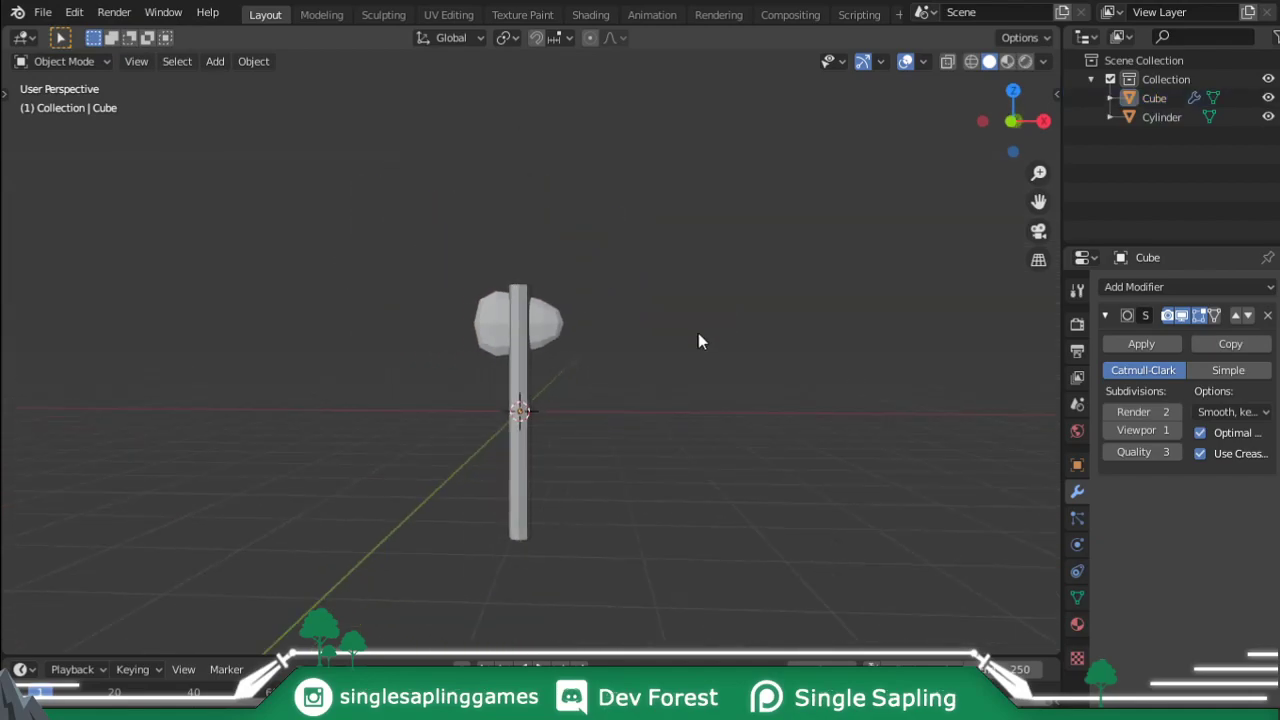
- Select the bottom face of the handle cylinder and scale it down so the handle tapers toward its lower end
left_click(527, 418)
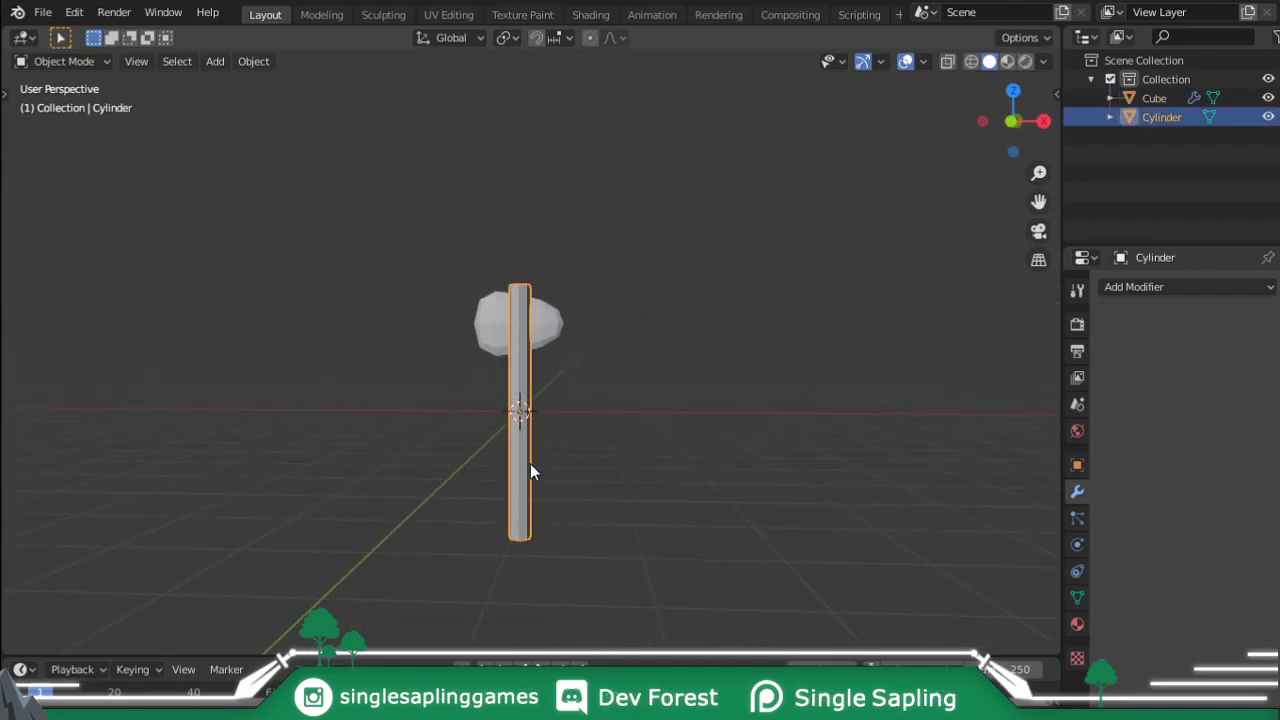
key("KP_1")
key("Tab")
scroll(615, 260, "up", 2)
scroll(639, 359, "down", 1)
middle_click_drag(648, 514, 634, 363, "shift")
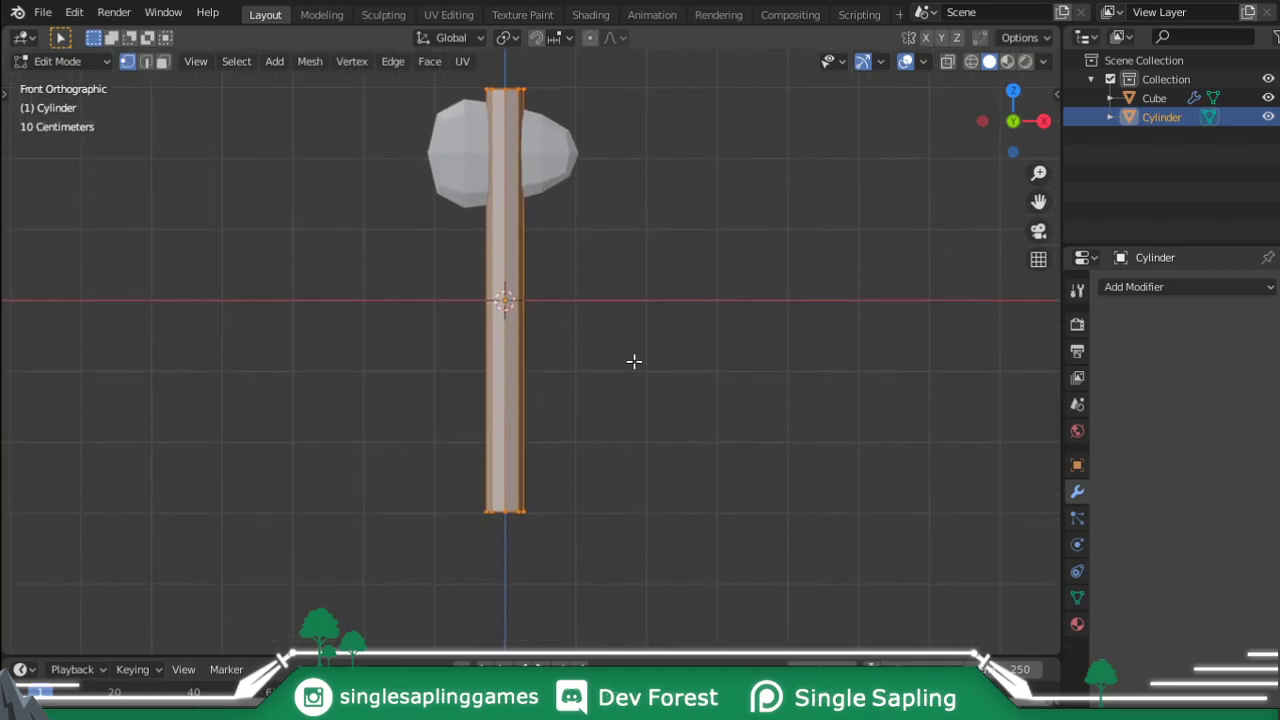
key("z")
left_click(474, 363)
key("3")
left_click(510, 514)
key("s")
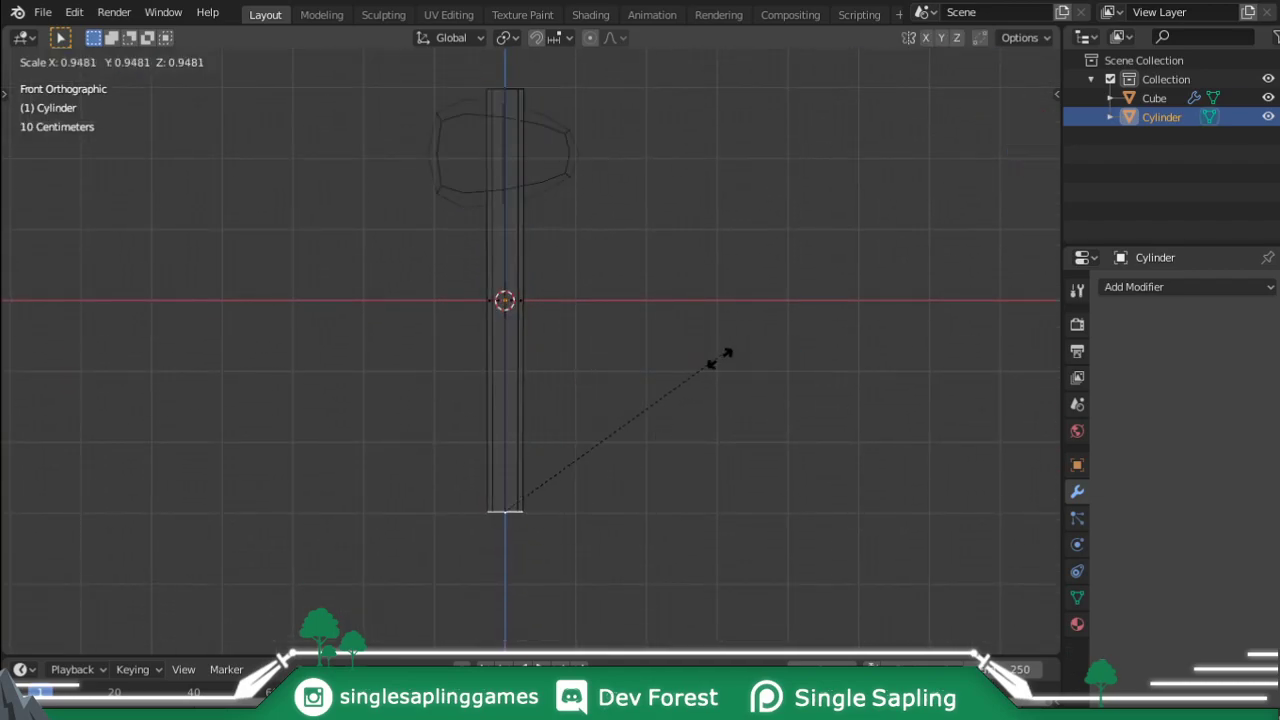
key("Escape")
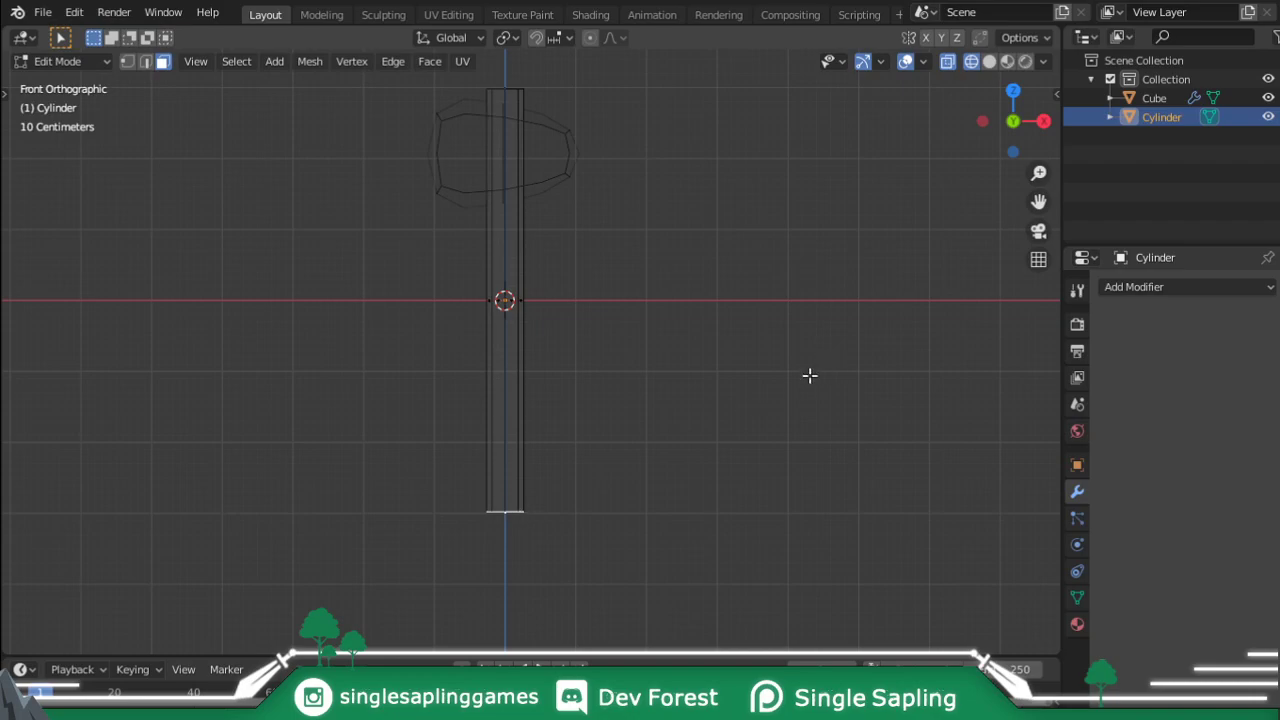
key("s")
left_click(748, 420)
key("Tab")
key("alt+z")
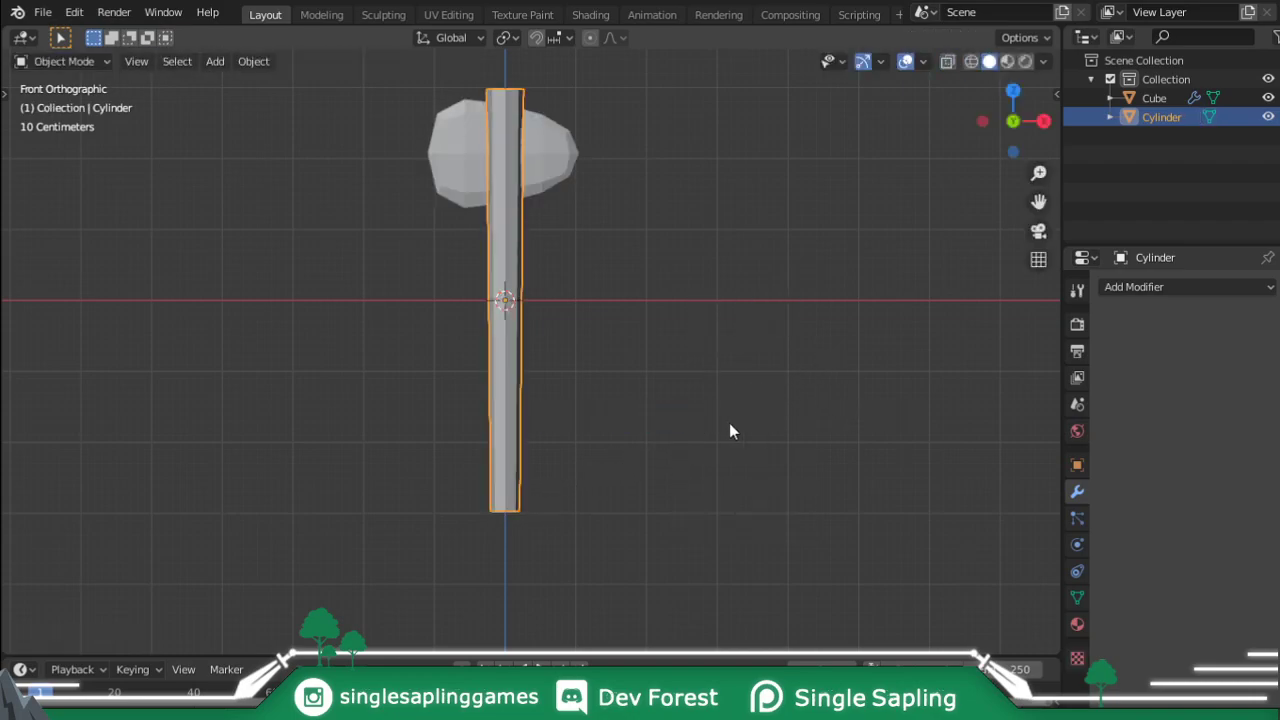
scroll(610, 406, "down", 2)
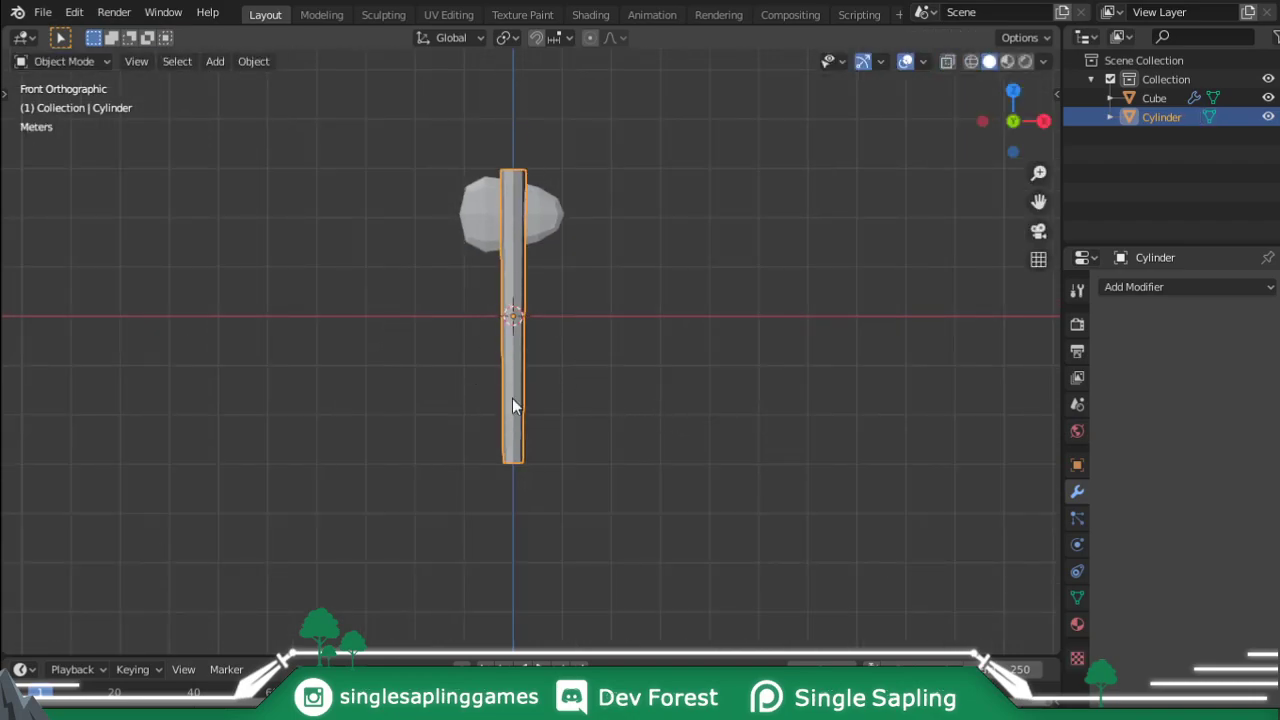
- Add a horizontal loop cut to the handle and slide it close to the bottom end, at a factor of about 0.89
key("Tab")
middle_click_drag(585, 434, 603, 399, "shift")
scroll(566, 318, "up", 7)
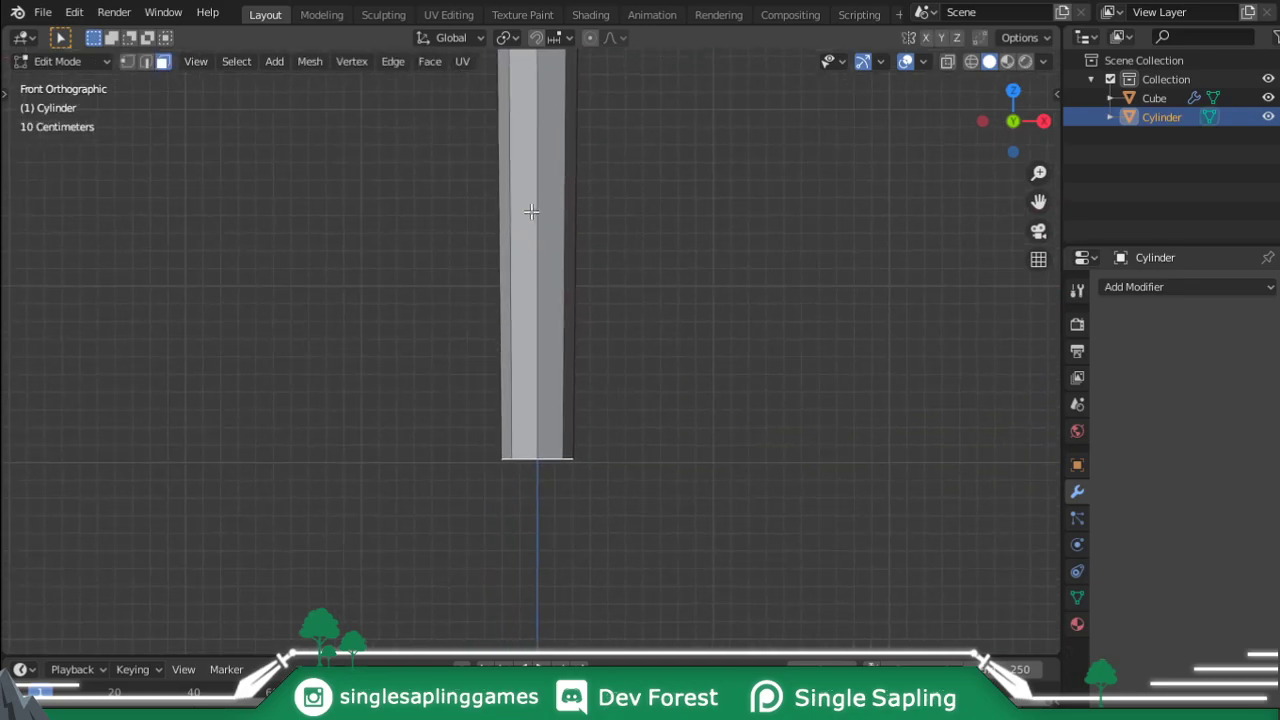
middle_click_drag(526, 170, 548, 345, "shift")
scroll(600, 340, "down", 3)
key("ctrl+r")
left_click(532, 214)
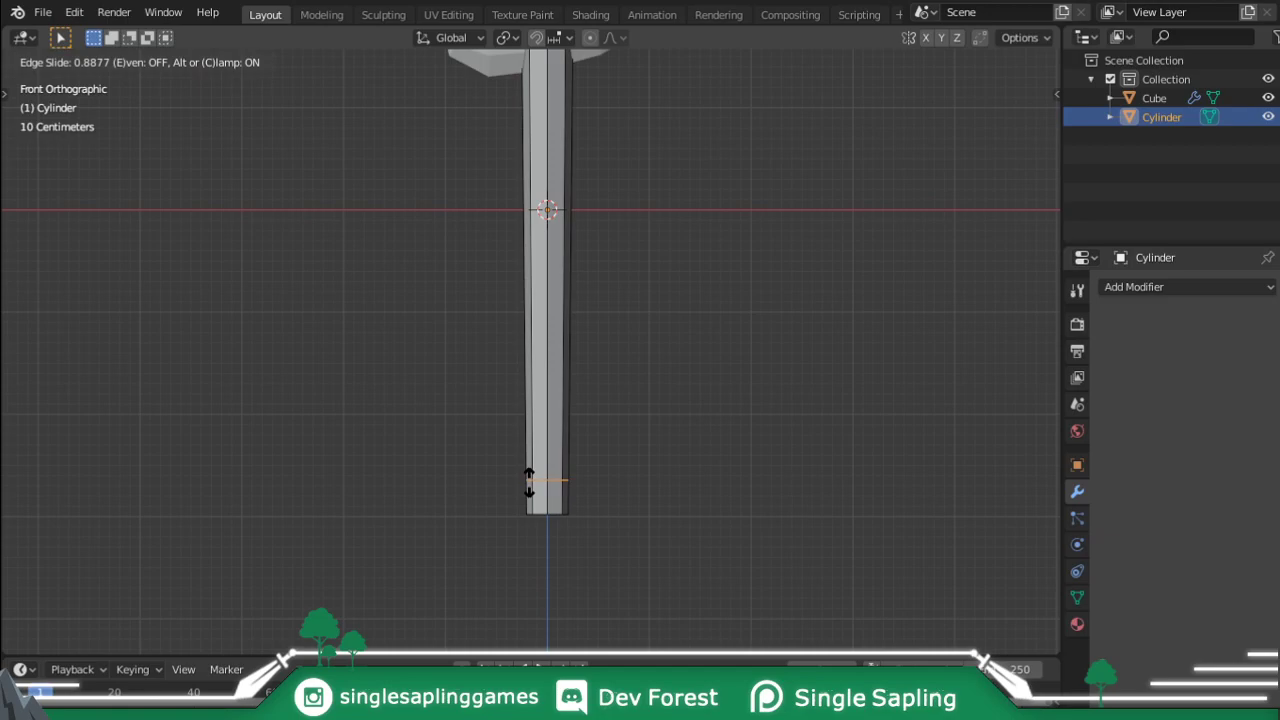
left_click(534, 477)
- Select the handle's bottom face and scale it up to flare the end
key("z")
left_click(477, 471)
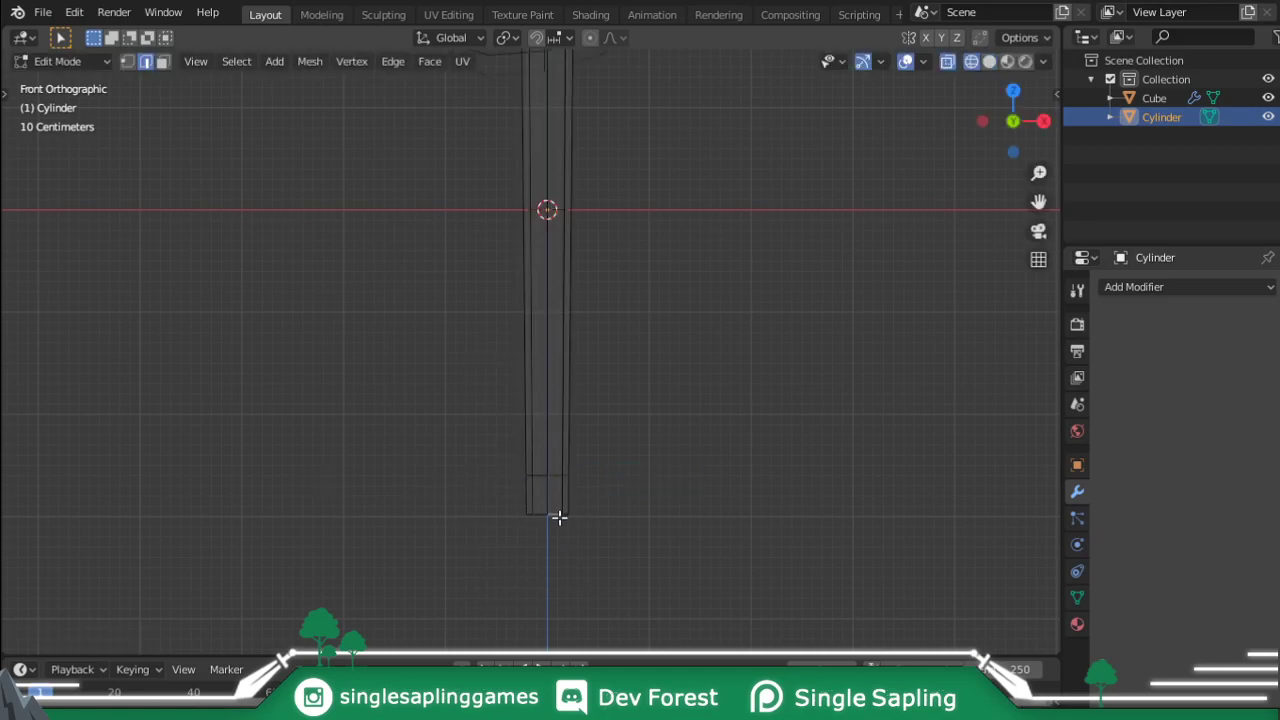
key("z")
left_click(663, 531)
middle_click_drag(663, 531, 641, 444)
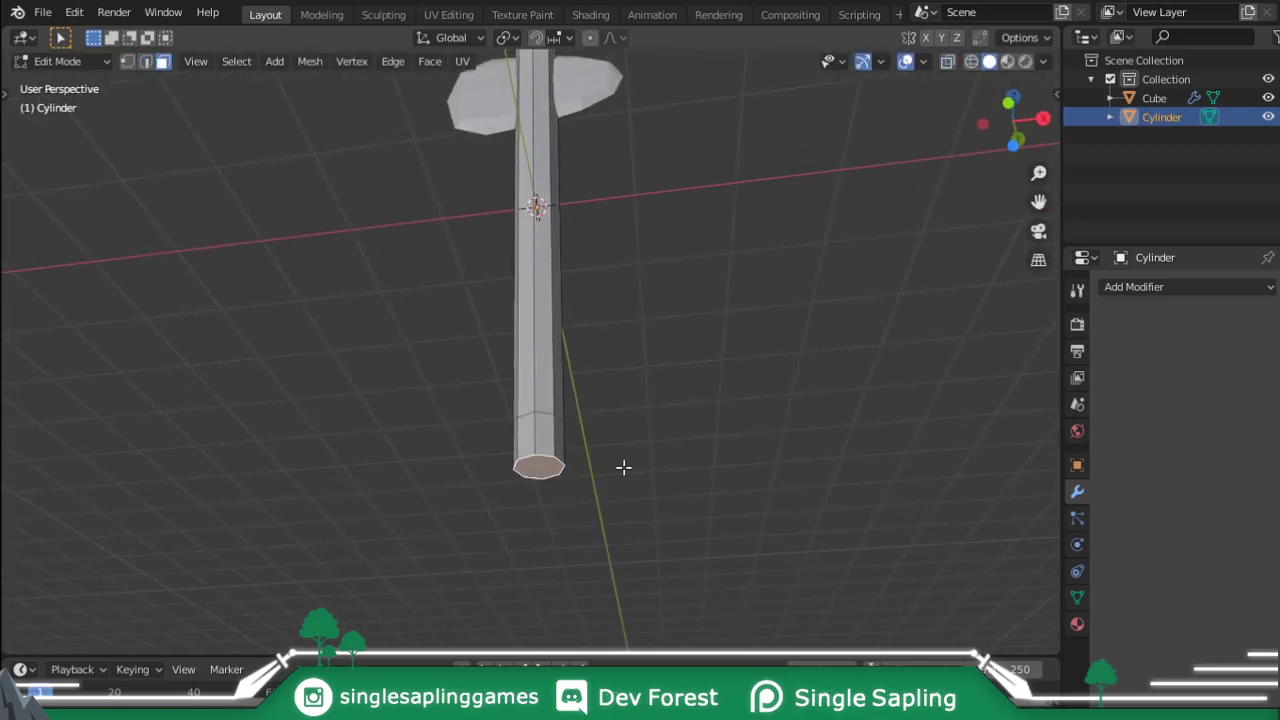
key("s")
left_click(800, 300)
key("KP_1")
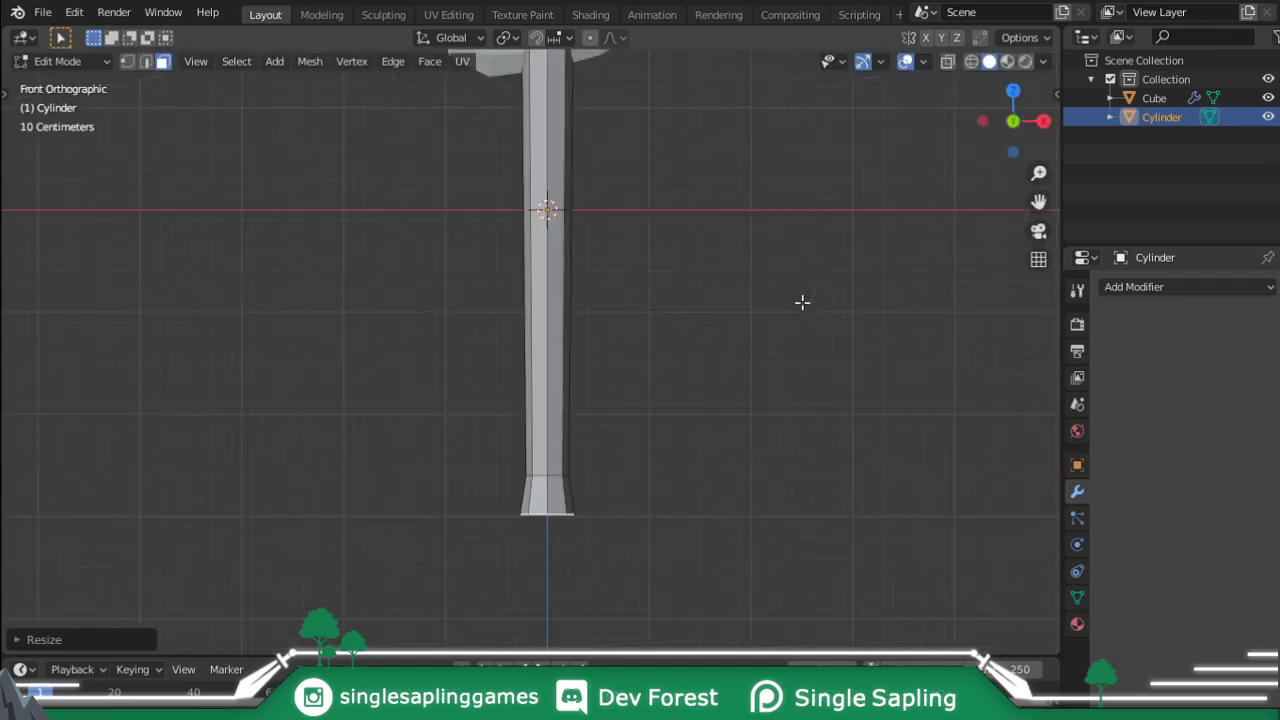
- In front view, rotate the flared end face slightly and move it toward negative X and a little downward
key("r")
left_click(810, 370)
key("g")
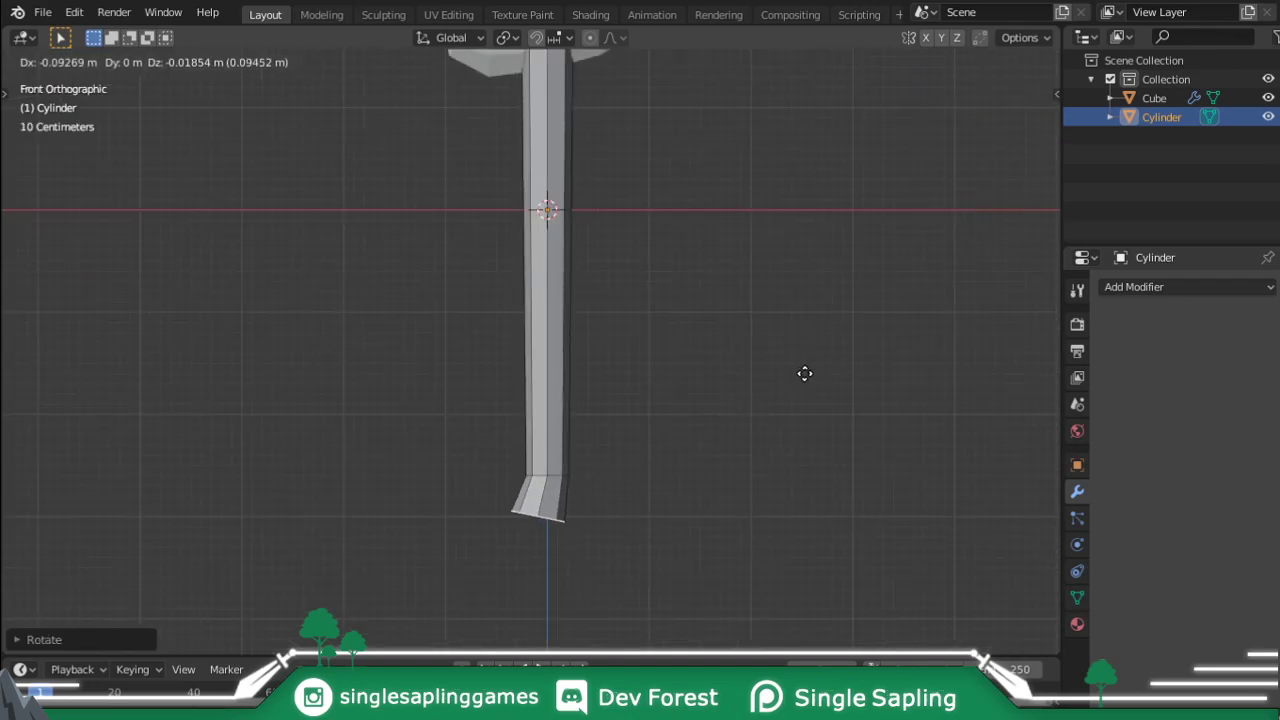
left_click(804, 381)
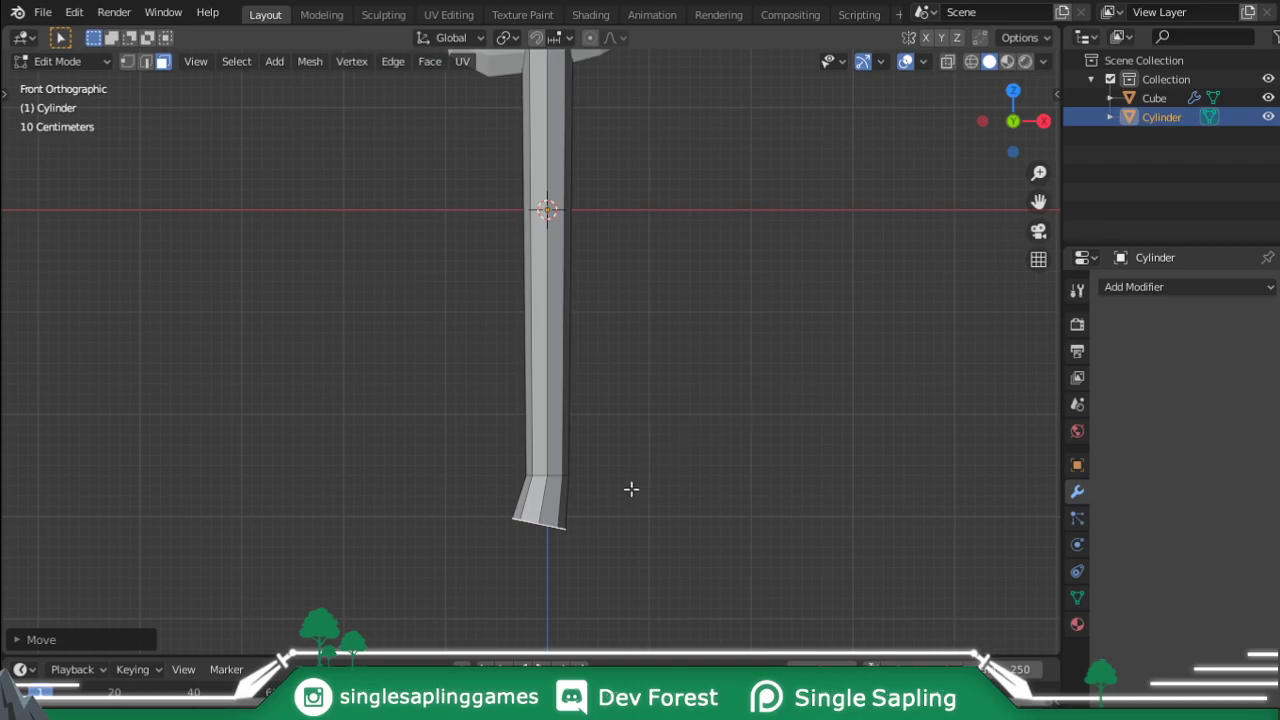
key("Tab")
scroll(691, 494, "down", 6)
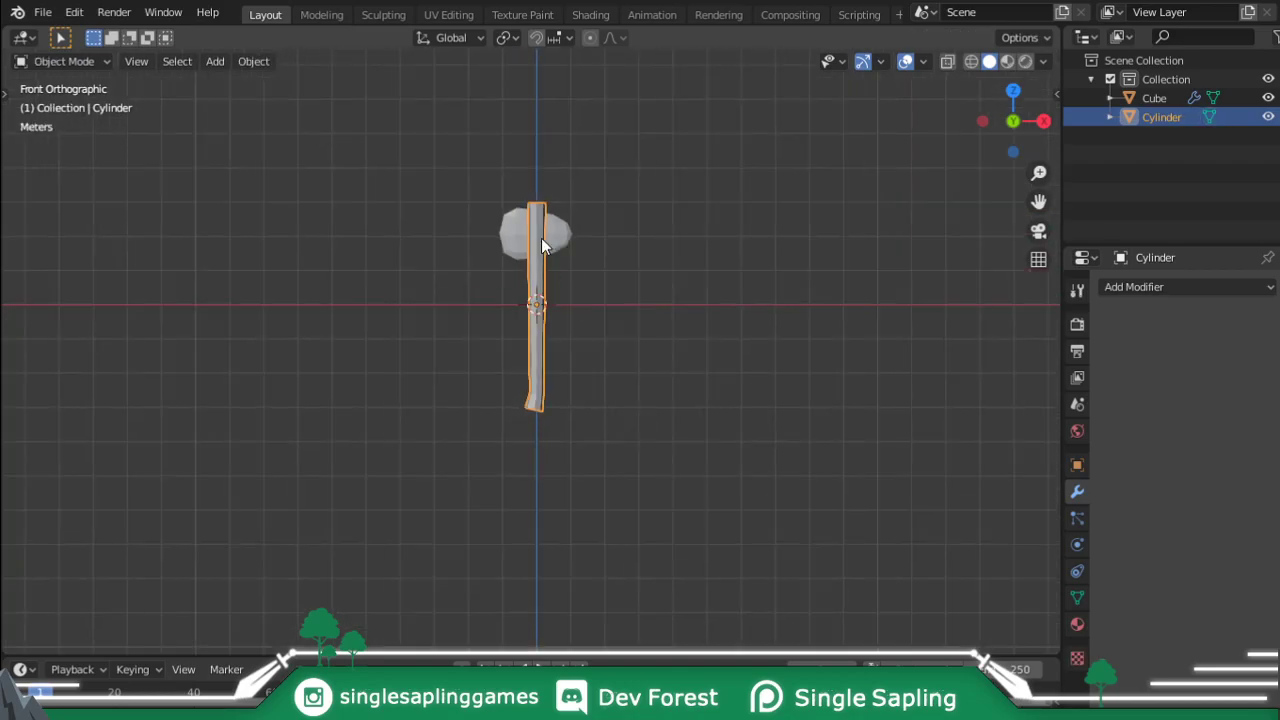
- Select the negative-X side of the edge loop above the flared end and slide it slightly up the handle
key("Tab")
scroll(543, 457, "up", 7)
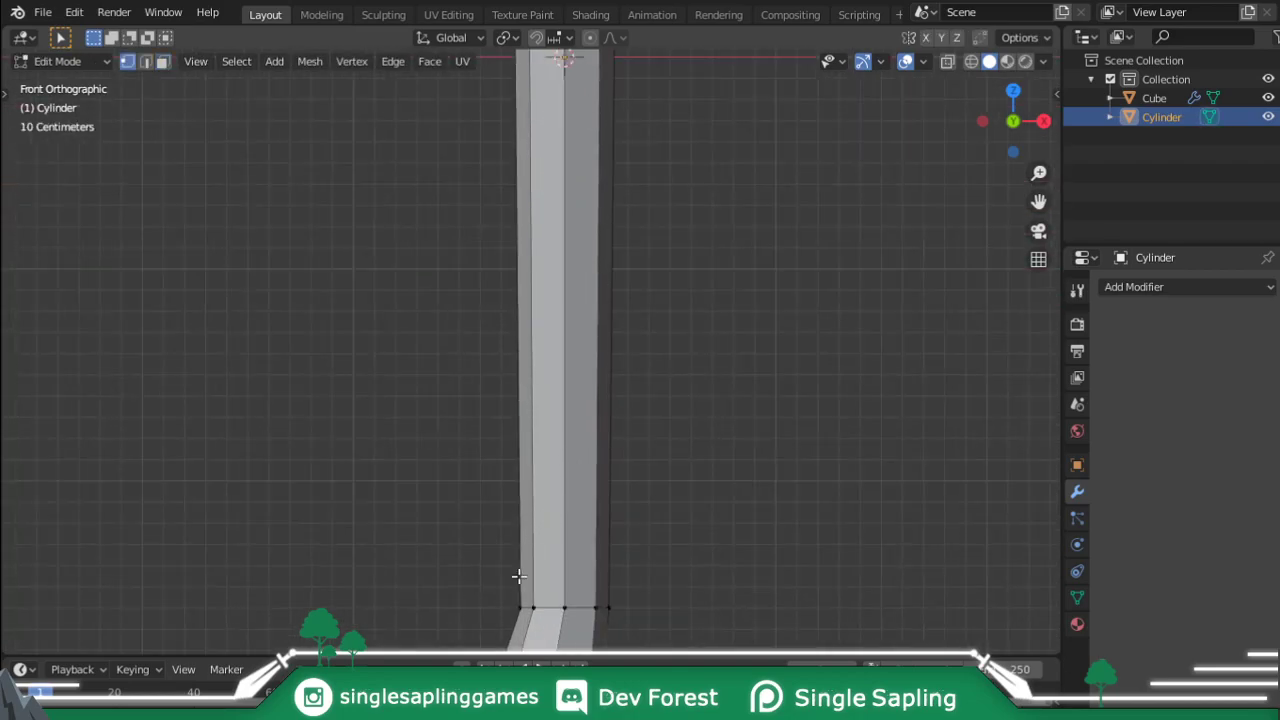
left_click(523, 606)
middle_click_drag(523, 606, 679, 502)
key("KP_1")
key("KP_1")
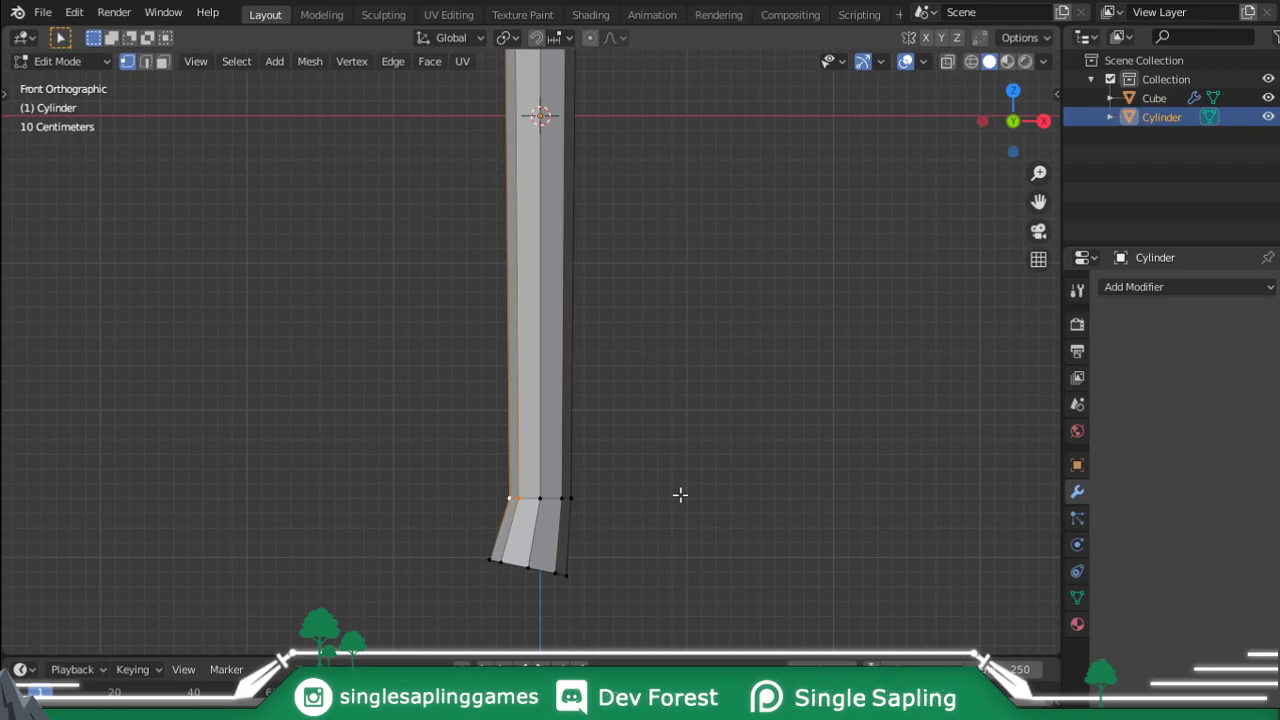
key("g")
key("g")
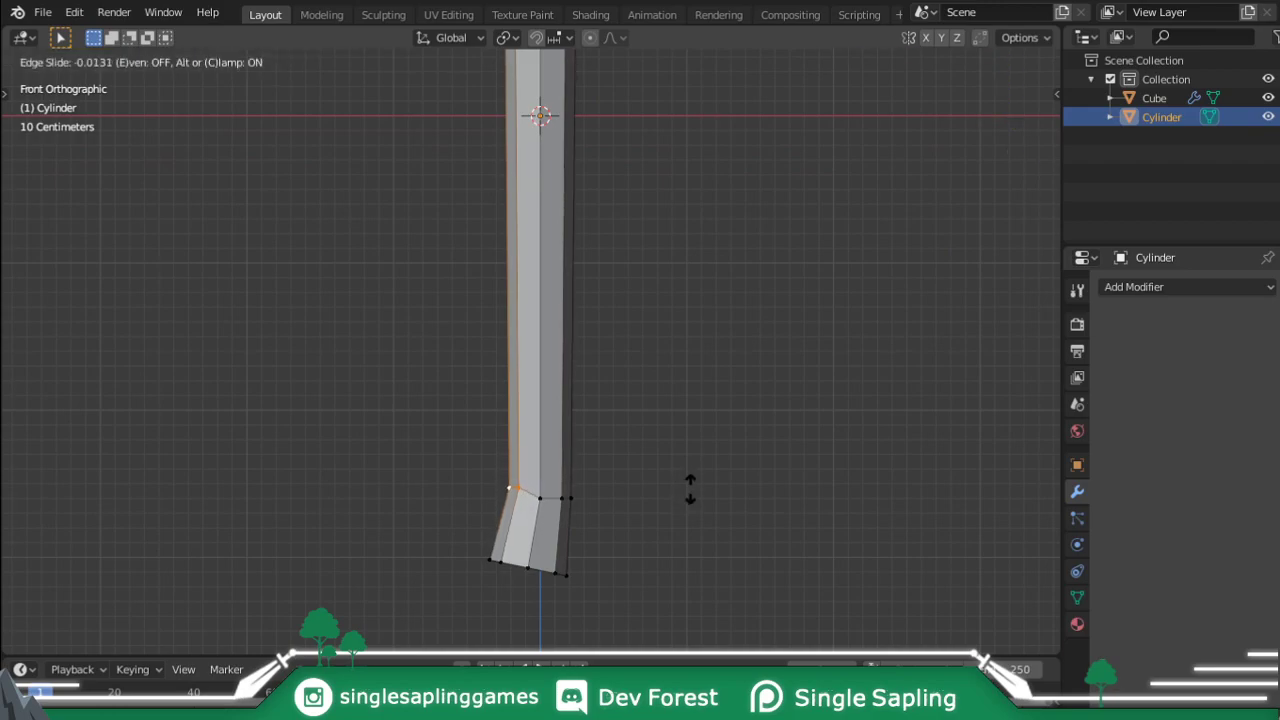
left_click(692, 487)
- Slide the neighbouring part of the same loop up along the handle to soften the bend
middle_click_drag(692, 487, 606, 507)
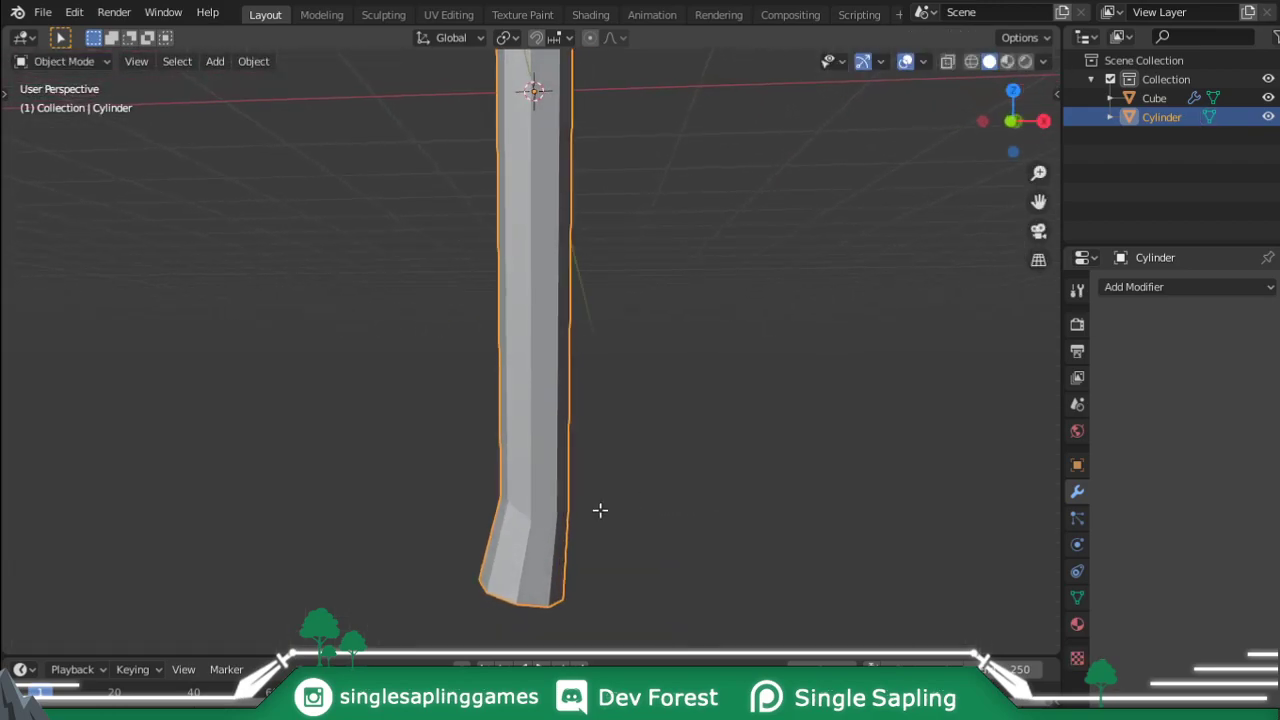
middle_click_drag(533, 524, 554, 490)
middle_click_drag(634, 480, 408, 454)
key("g")
key("g")
left_click(361, 481)
key("Tab")
scroll(430, 430, "down", 6)
middle_click_drag(561, 372, 557, 458, "shift")
middle_click_drag(557, 458, 606, 507)
key("KP_1")
middle_click_drag(594, 294, 620, 339, "shift")
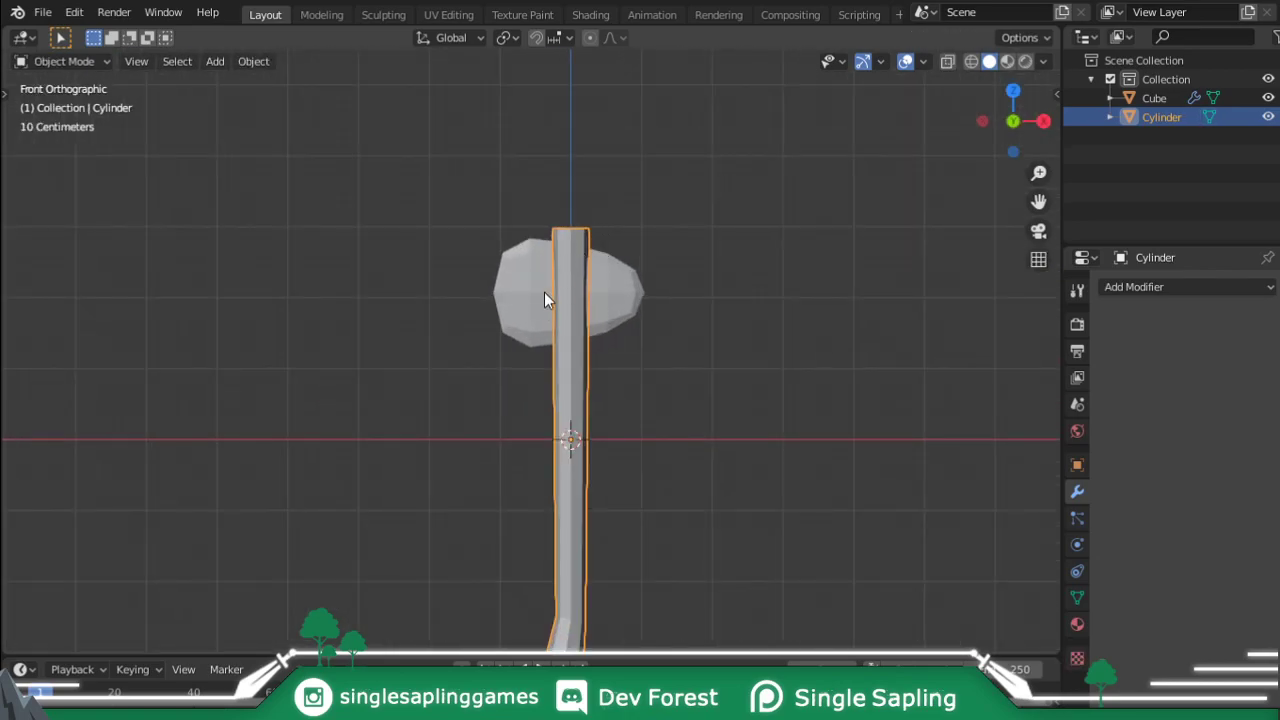
left_click(608, 383)
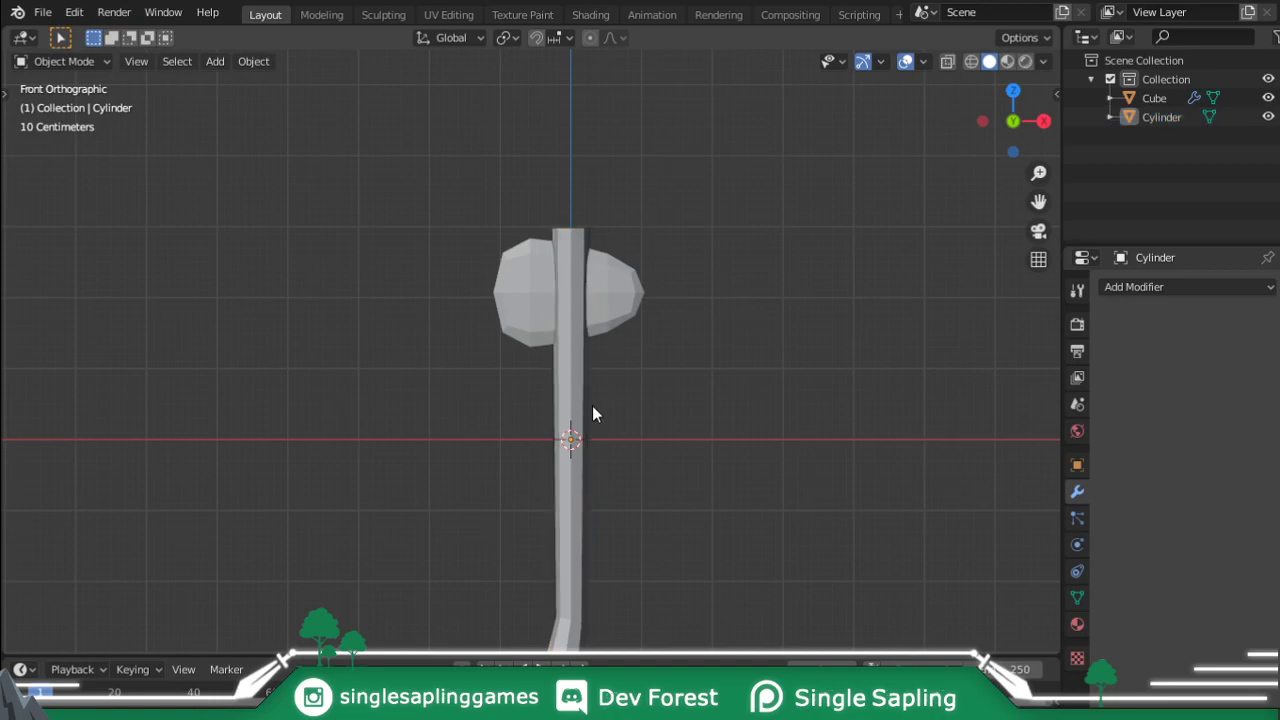
key("shift+a")
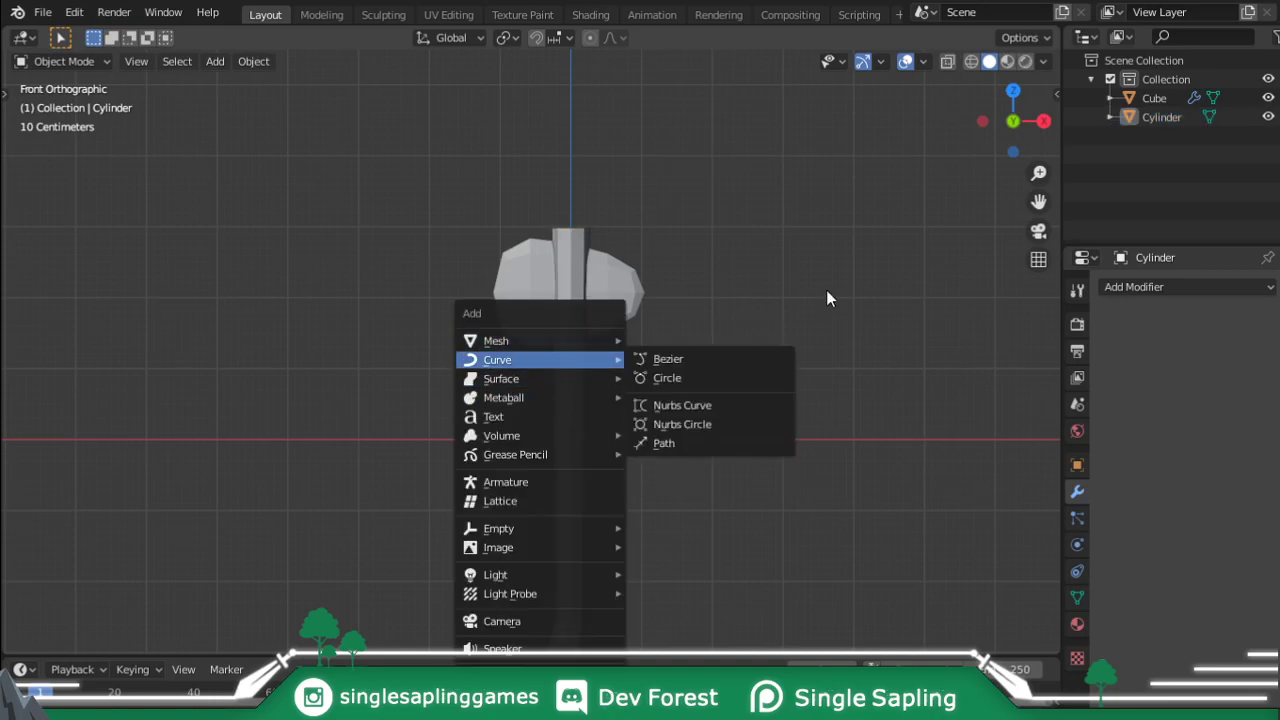
left_click(555, 416)
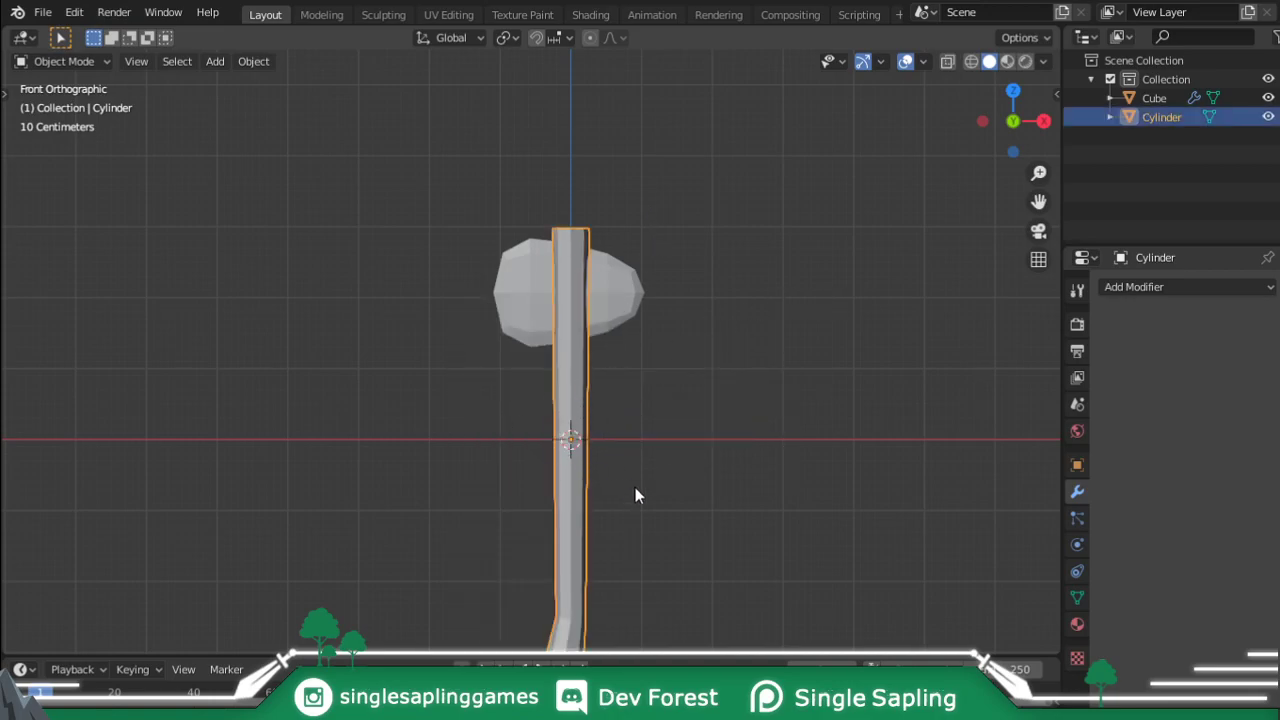
- Add a cube inside the handle's mesh and scale it down to about 0.3 around the shaft
scroll(631, 440, "down", 3, "shift")
key("Tab")
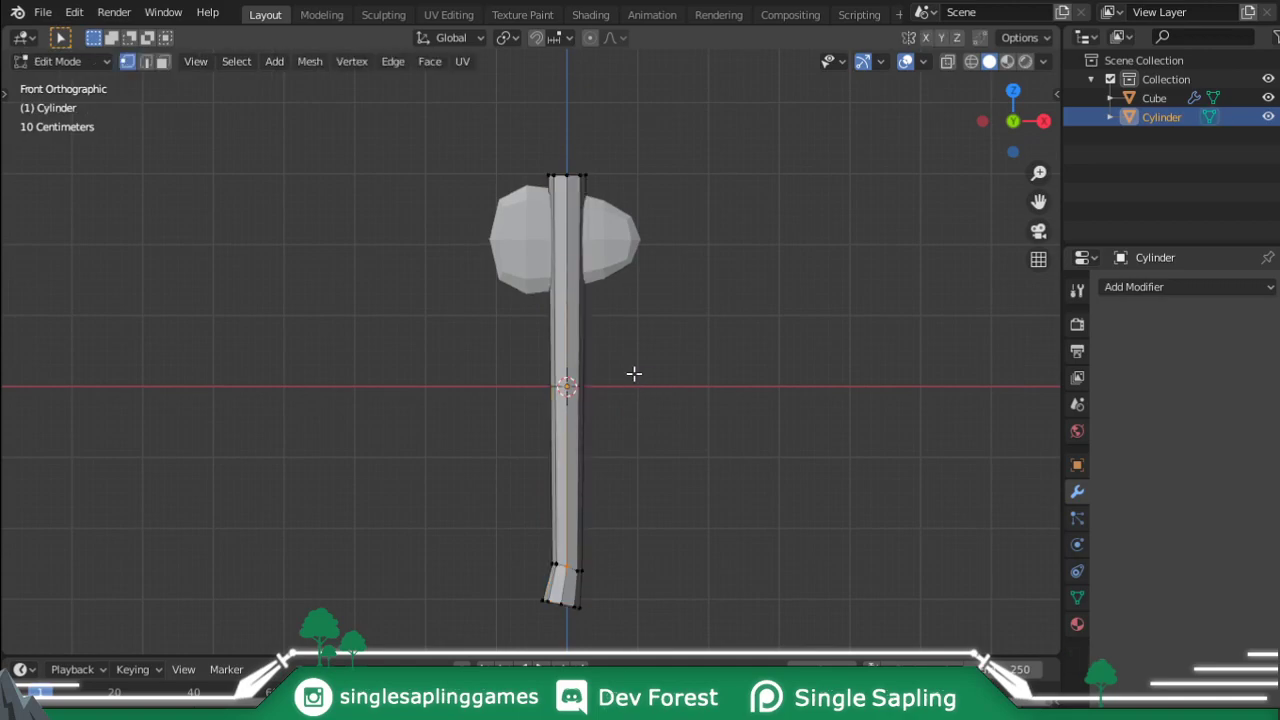
key("shift+a")
left_click(634, 373)
middle_click_drag(657, 363, 751, 391)
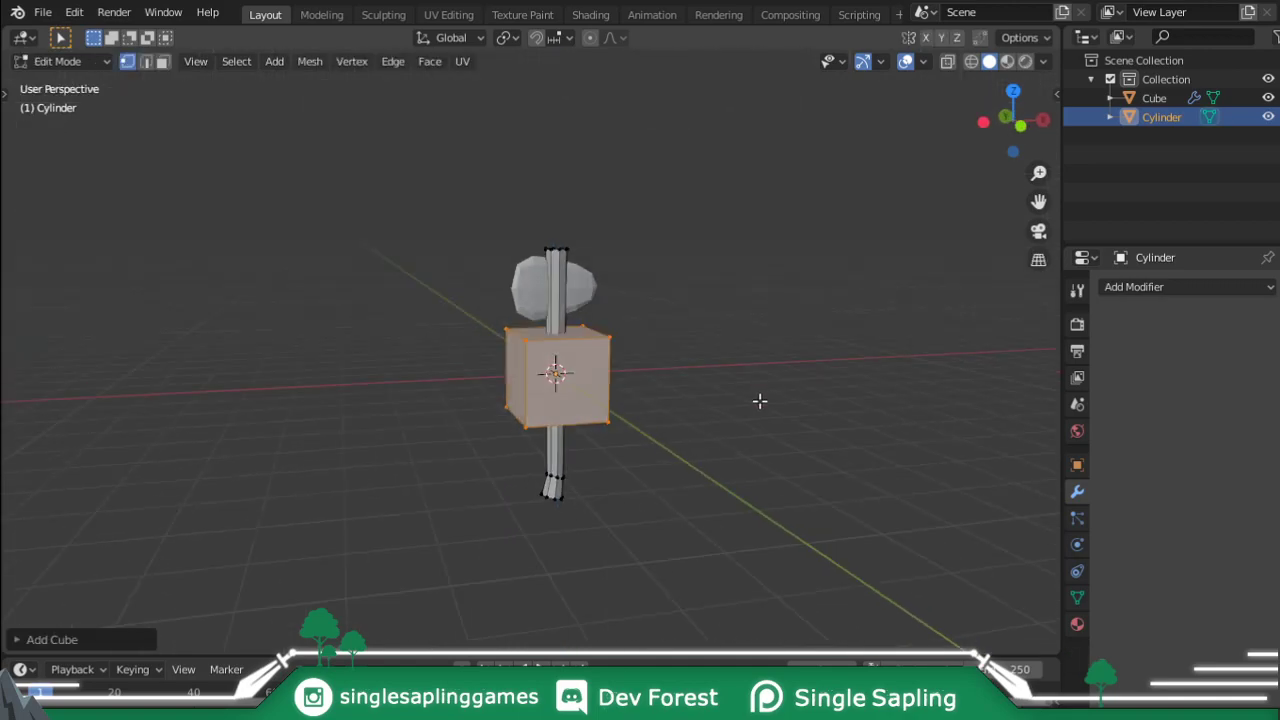
scroll(817, 420, "up", 4)
key("s")
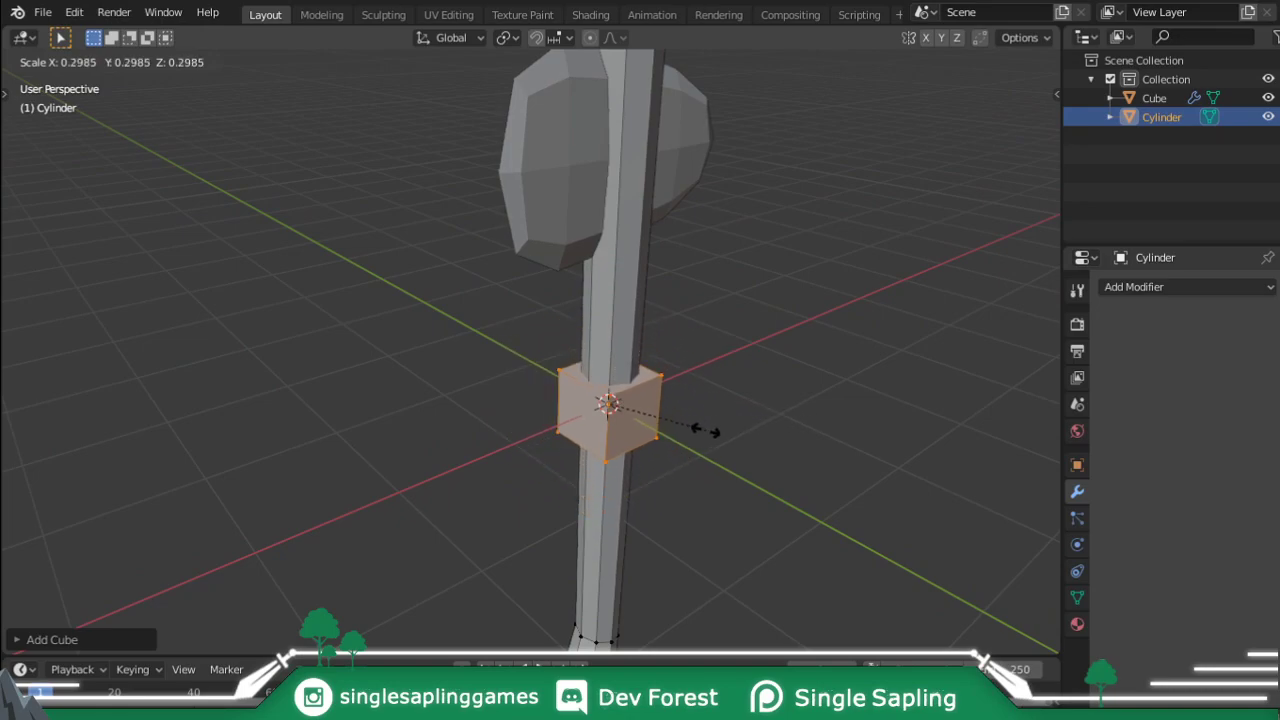
left_click(700, 432)
middle_click_drag(700, 434, 653, 484)
scroll(653, 484, "up", 2)
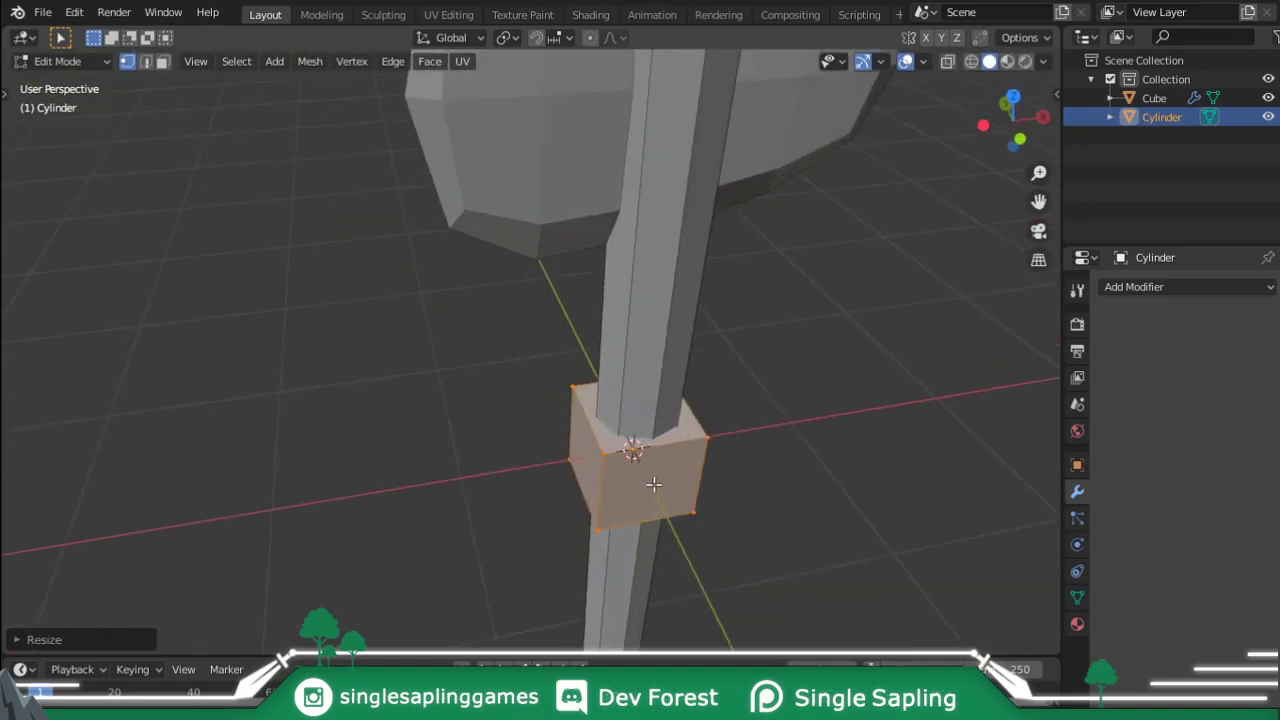
- Cut two centred vertical edge loops through the cube, one across each pair of side faces
left_click(632, 452)
right_click(632, 474)
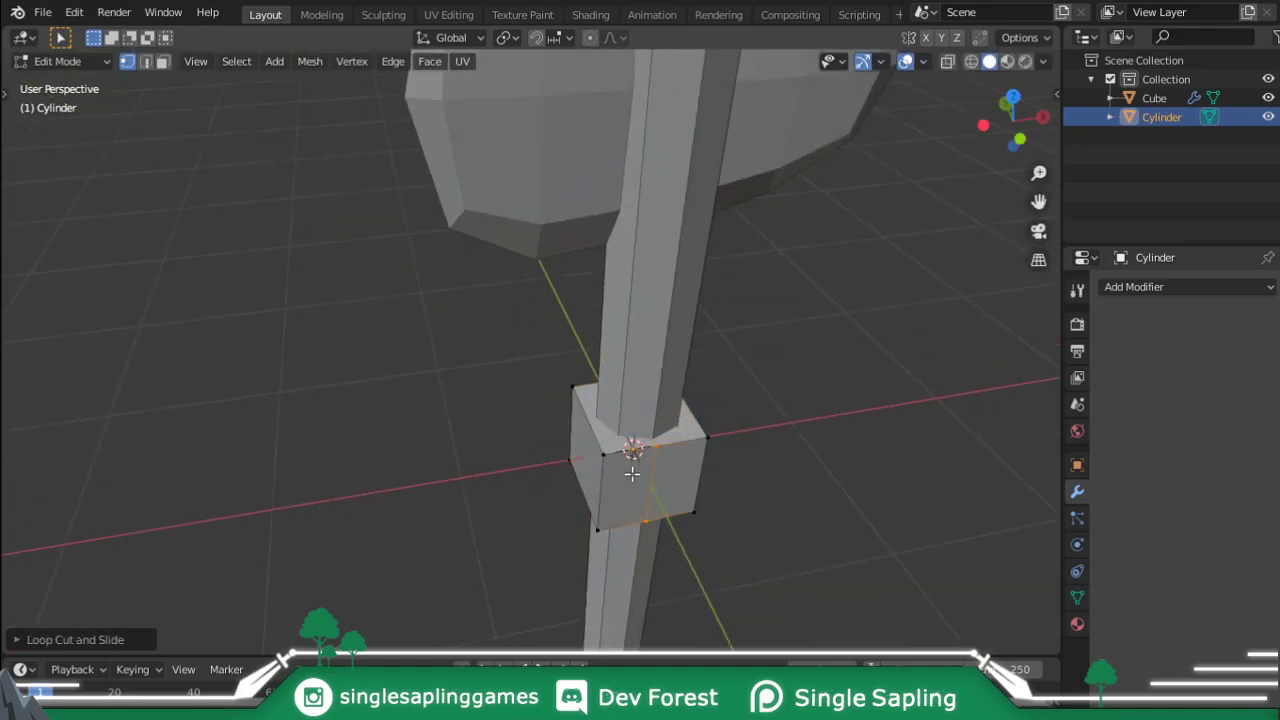
left_click(586, 434)
right_click(586, 434)
middle_click_drag(586, 434, 645, 428)
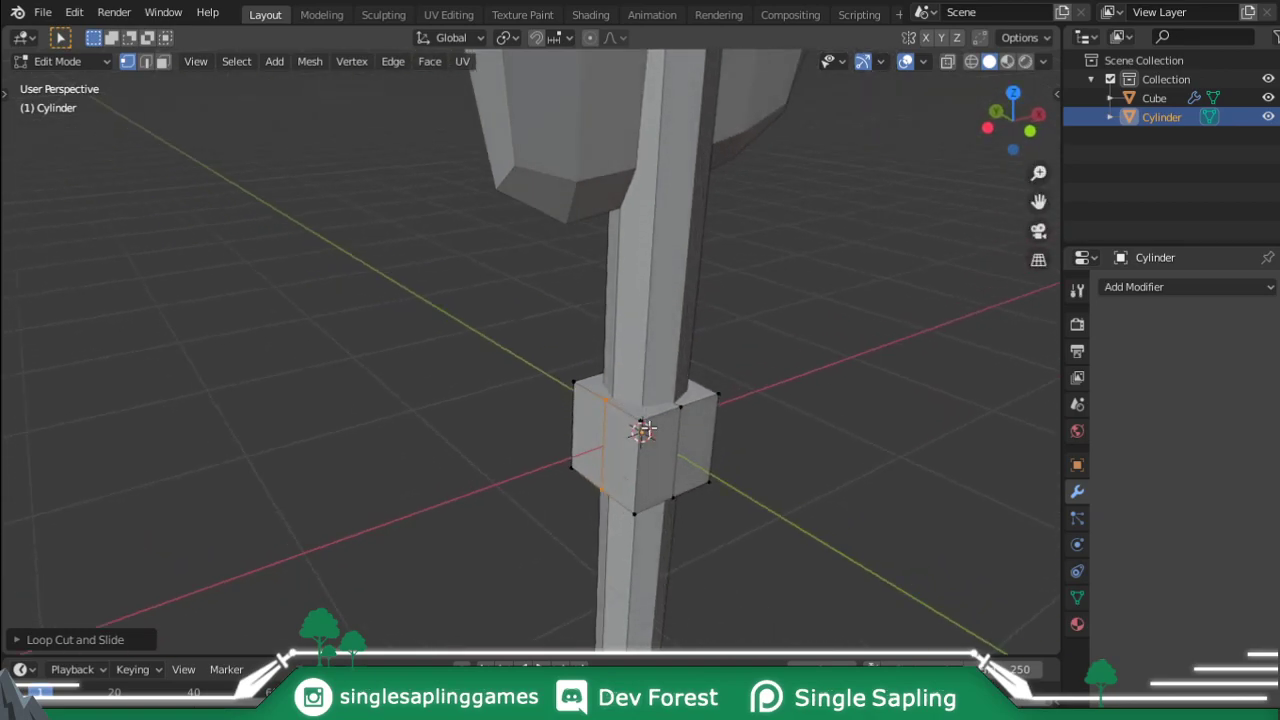
- Select the cube's four vertical corner edges and scale them inward with Z locked to form an eight-sided ring
key("2")
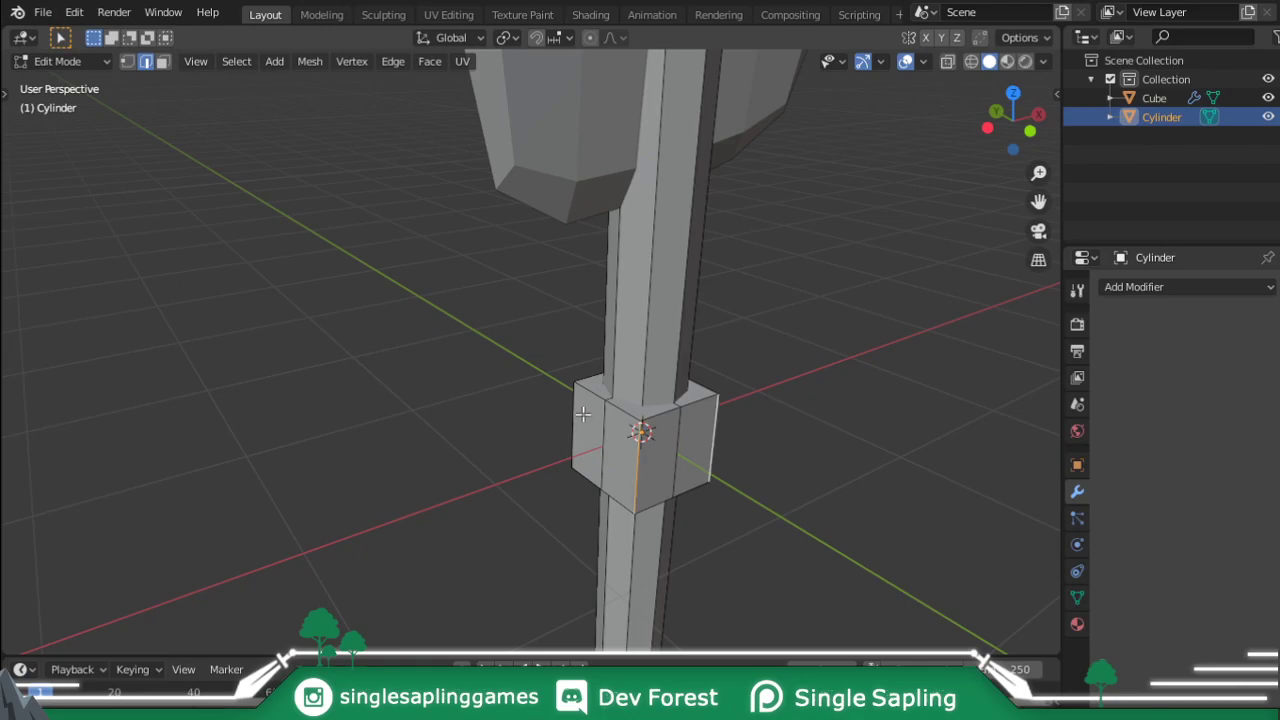
middle_click_drag(564, 424, 588, 404)
middle_click_drag(633, 519, 876, 333)
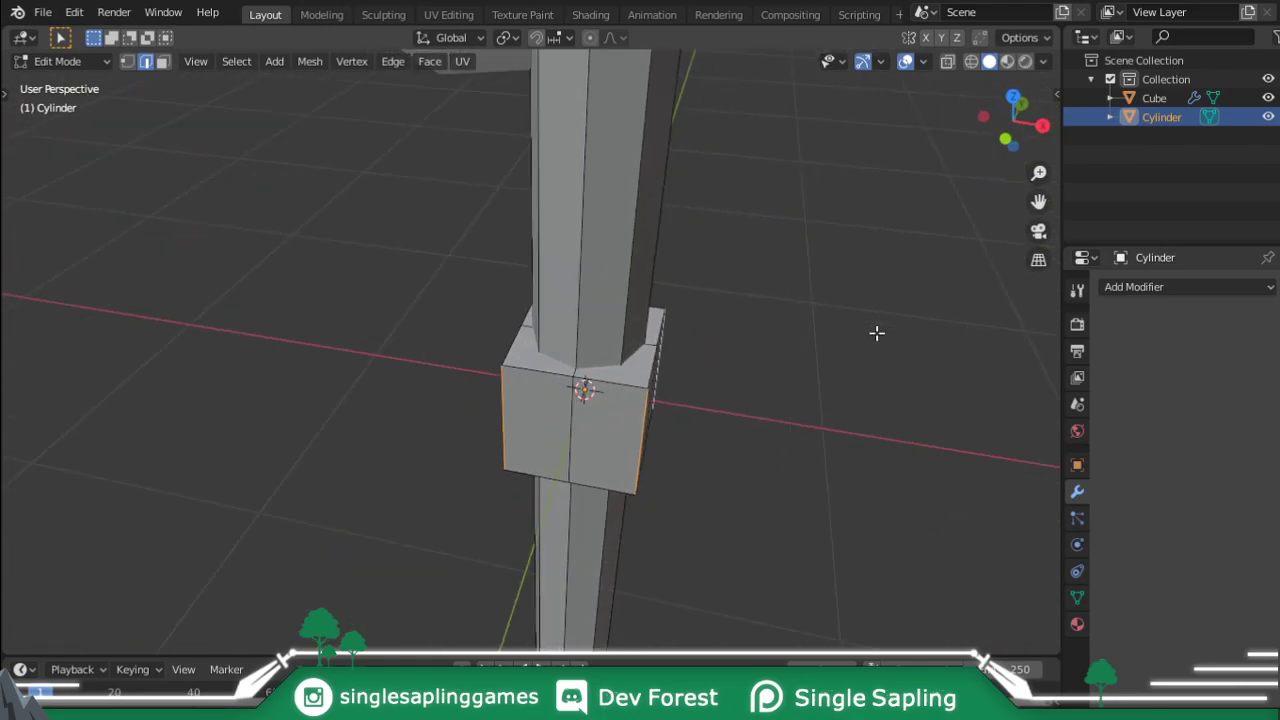
key("s")
key("shift+z")
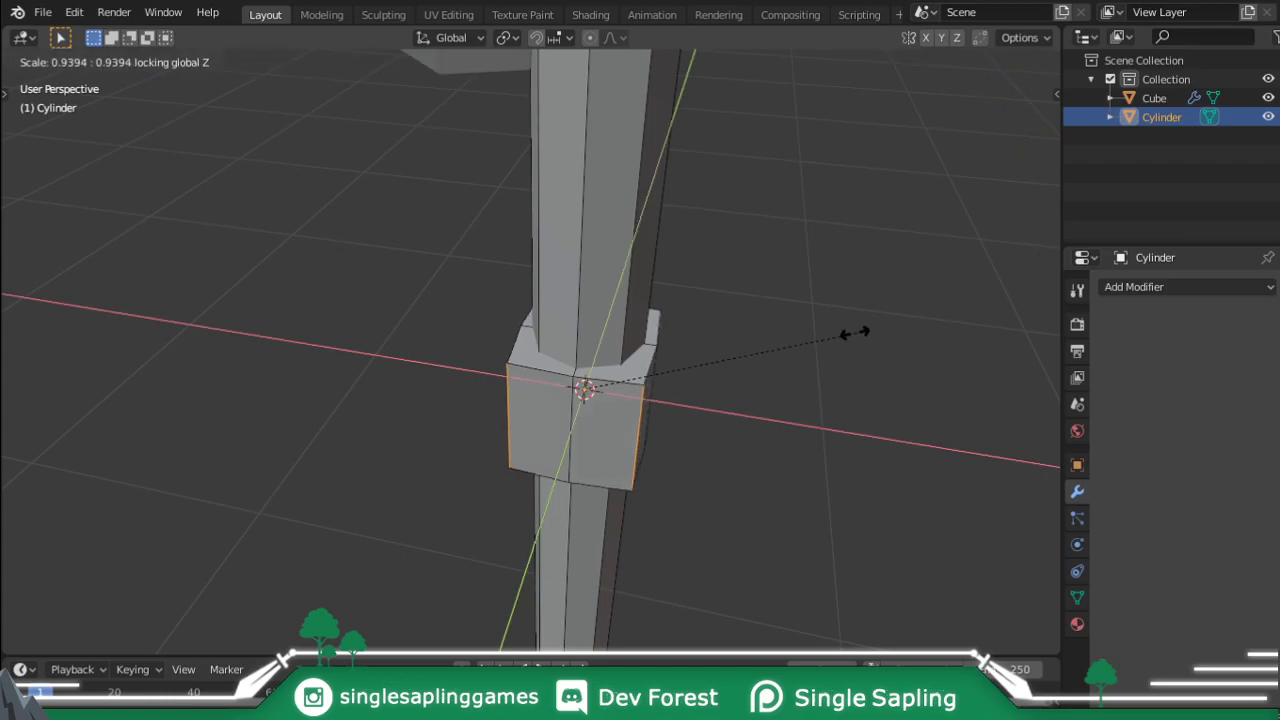
left_click(795, 338)
key("Tab")
middle_click_drag(791, 340, 643, 345)
- Select the whole linked ring and flatten it along Z to about 0.4 in front view
key("Tab")
left_click(640, 345)
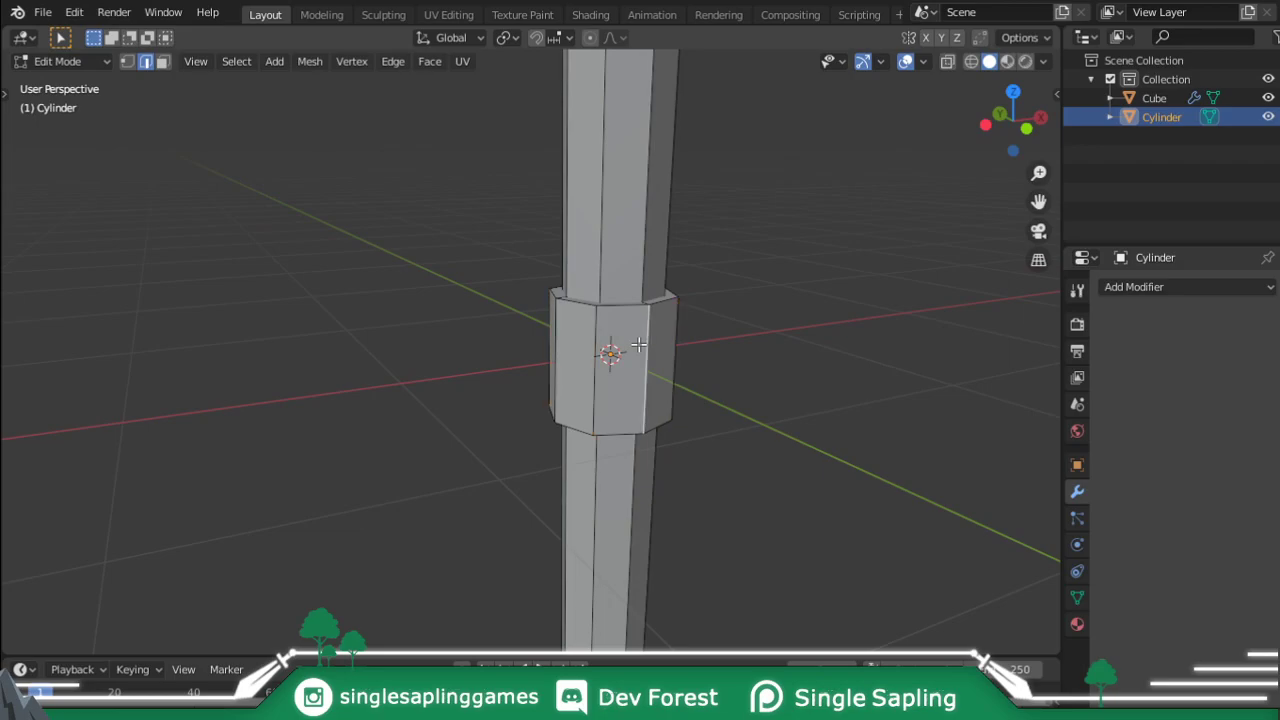
key("ctrl+l")
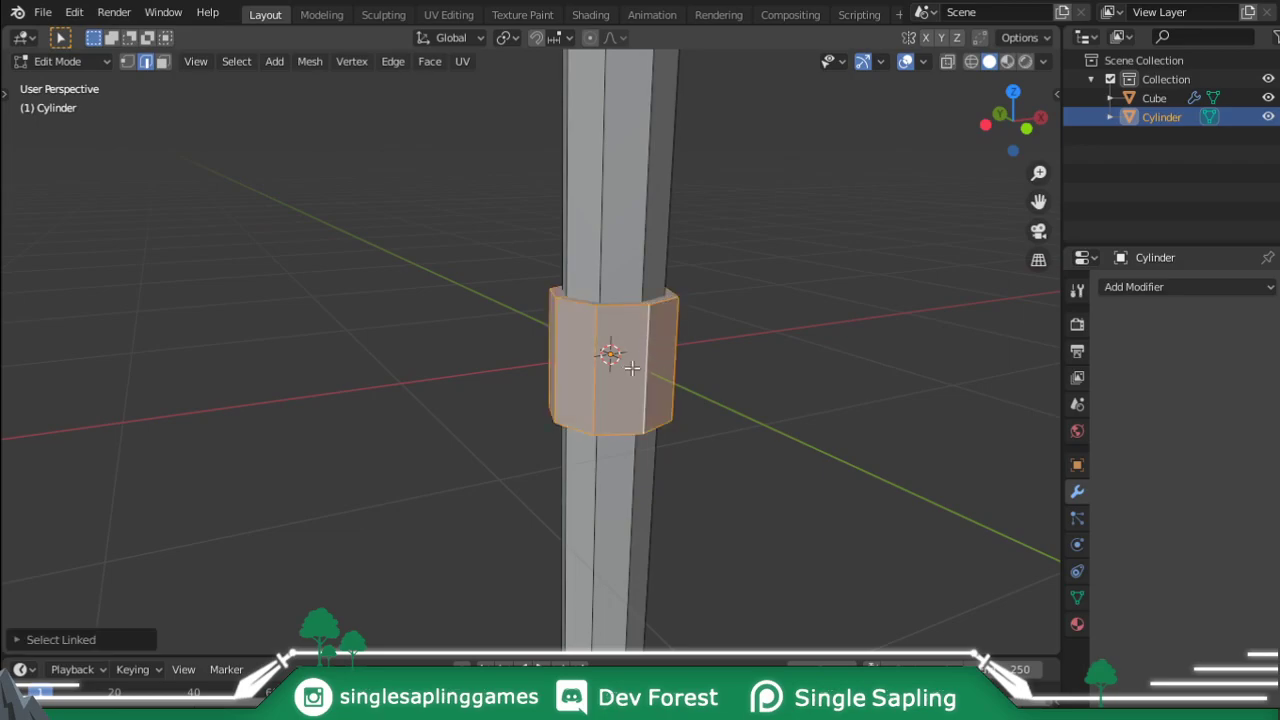
middle_click_drag(632, 368, 567, 293)
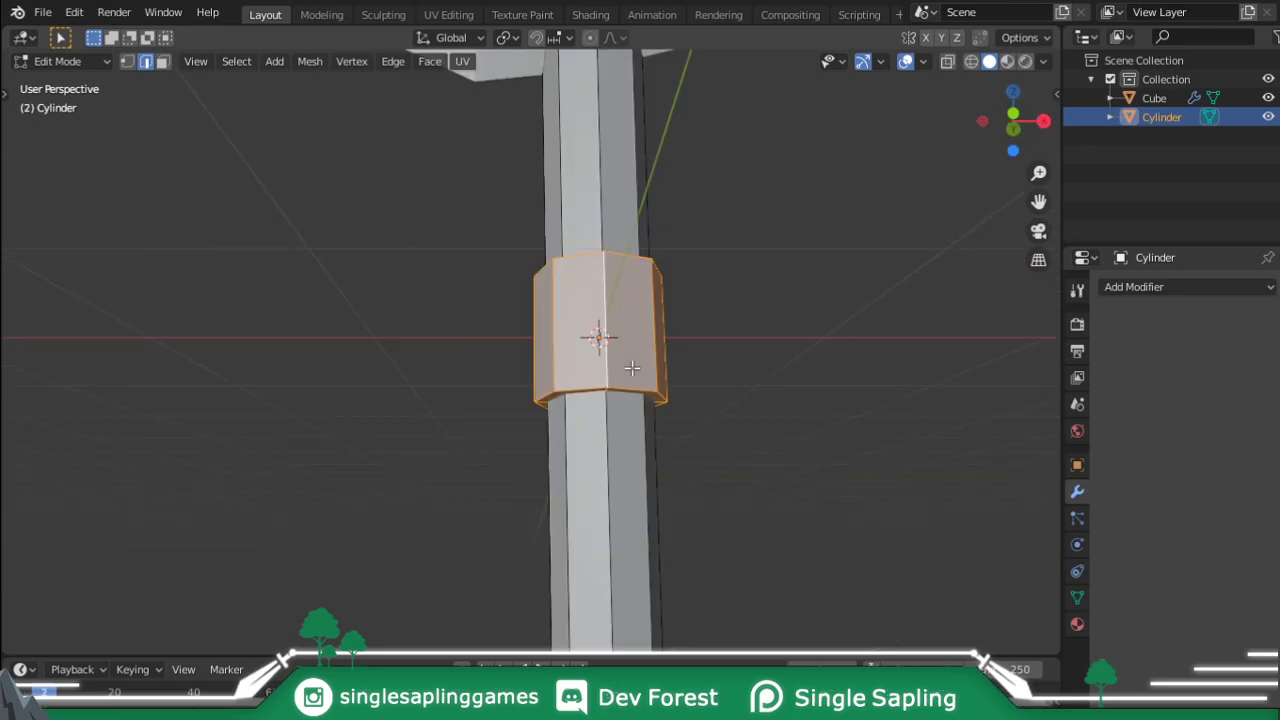
key("KP_1")
key("s")
key("z")
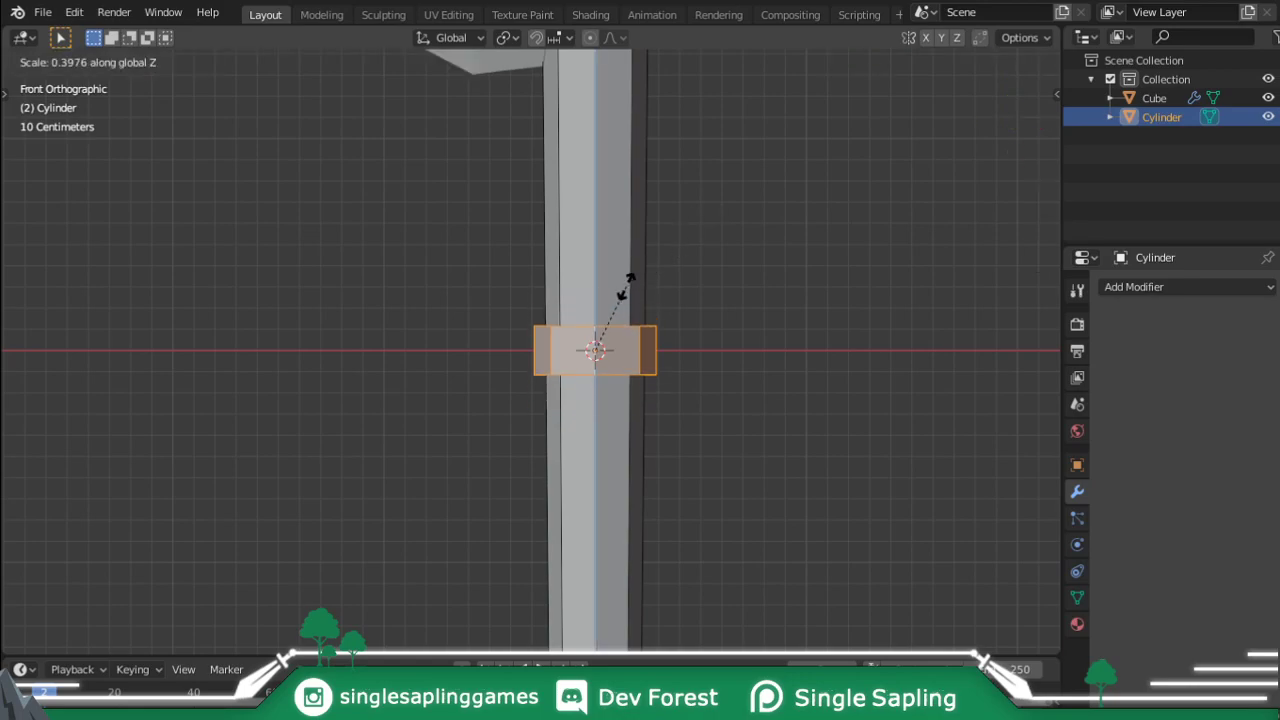
left_click(617, 290)
- Move the ring straight up along Z to the middle of the head
middle_click_drag(663, 251, 634, 386, "shift")
scroll(635, 386, "down", 3)
key("g")
key("z")
left_click(665, 133)
middle_click_drag(665, 140, 613, 405, "shift")
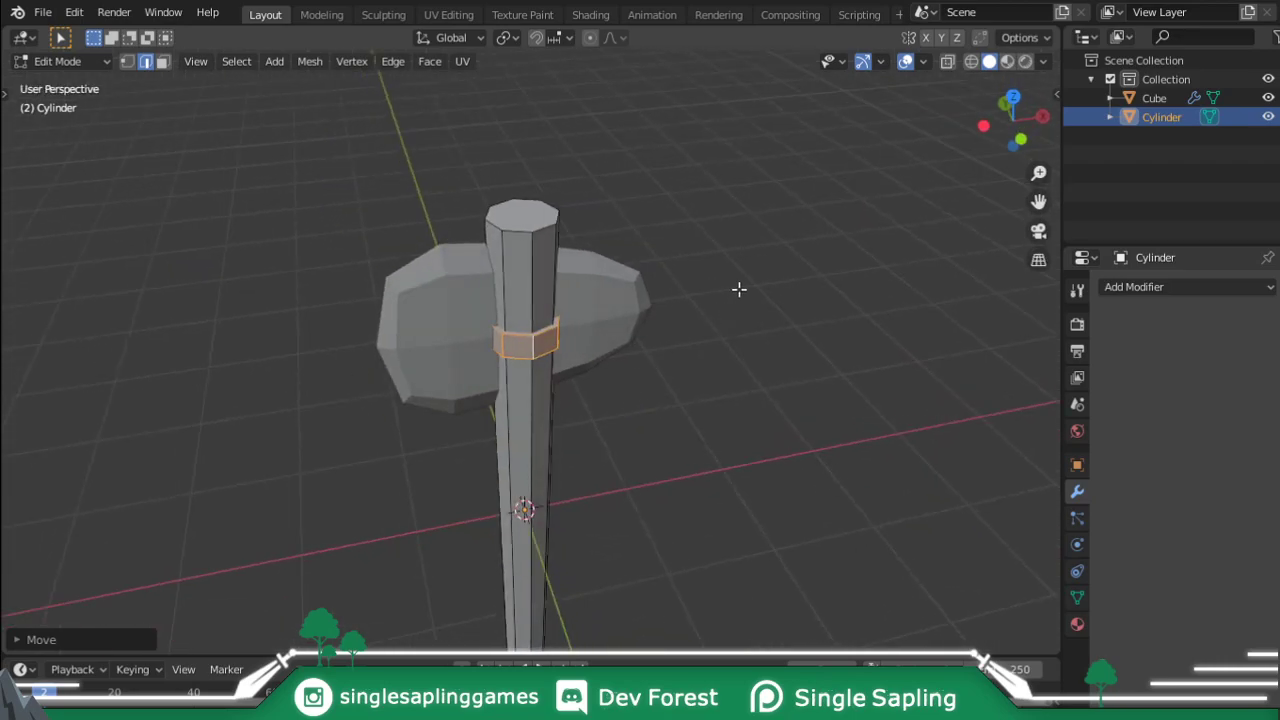
- Rotate the ring about -52° around the global Y axis so it wraps diagonally across the shaft
key("r")
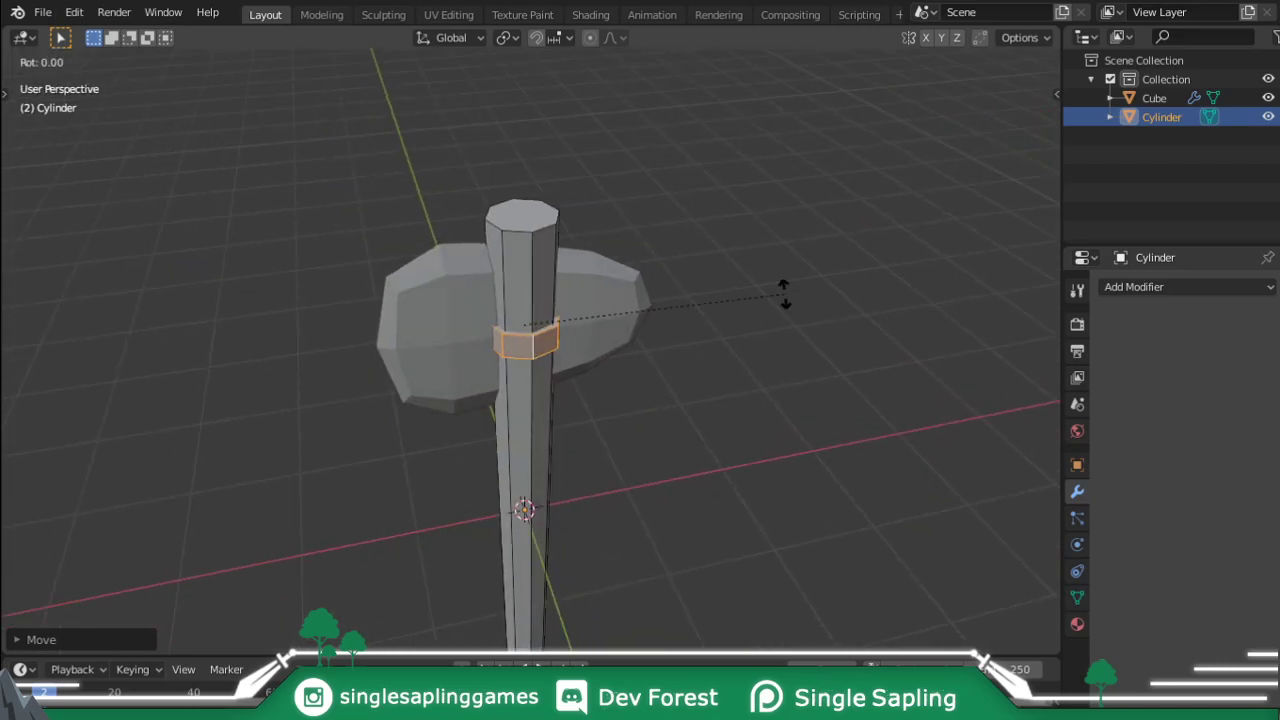
key("y")
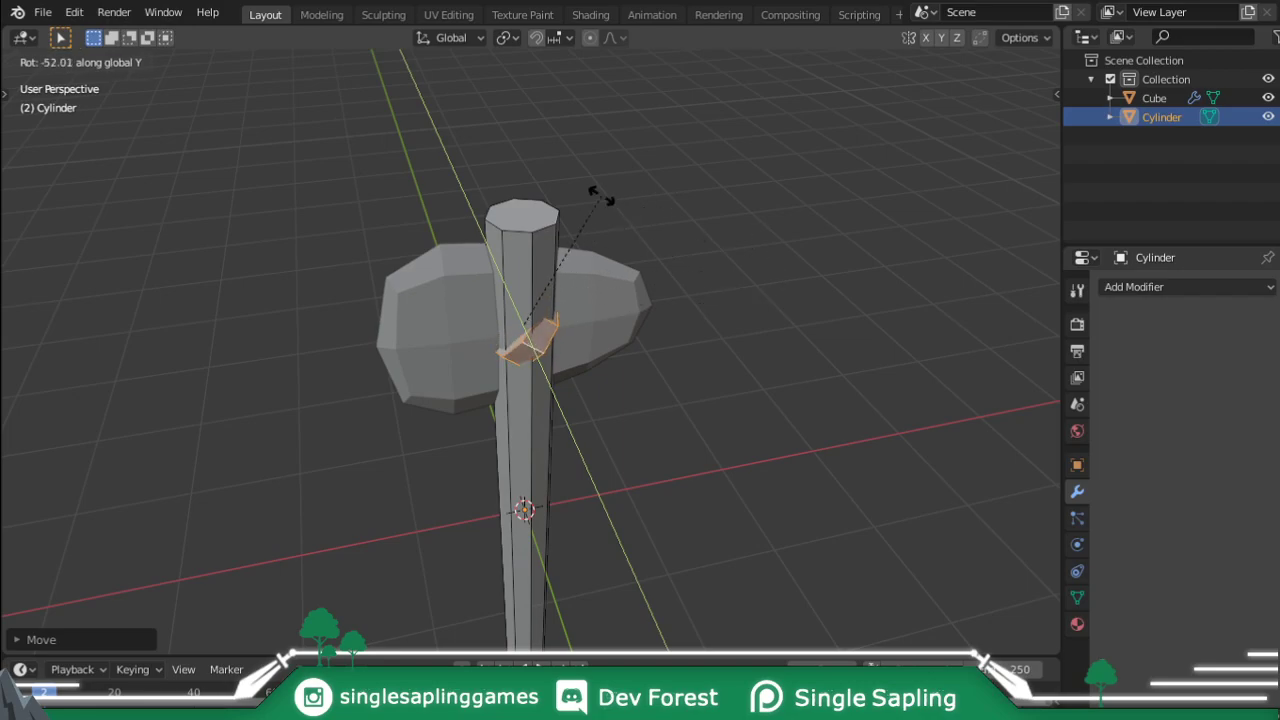
left_click(600, 195)
key("KP_1")
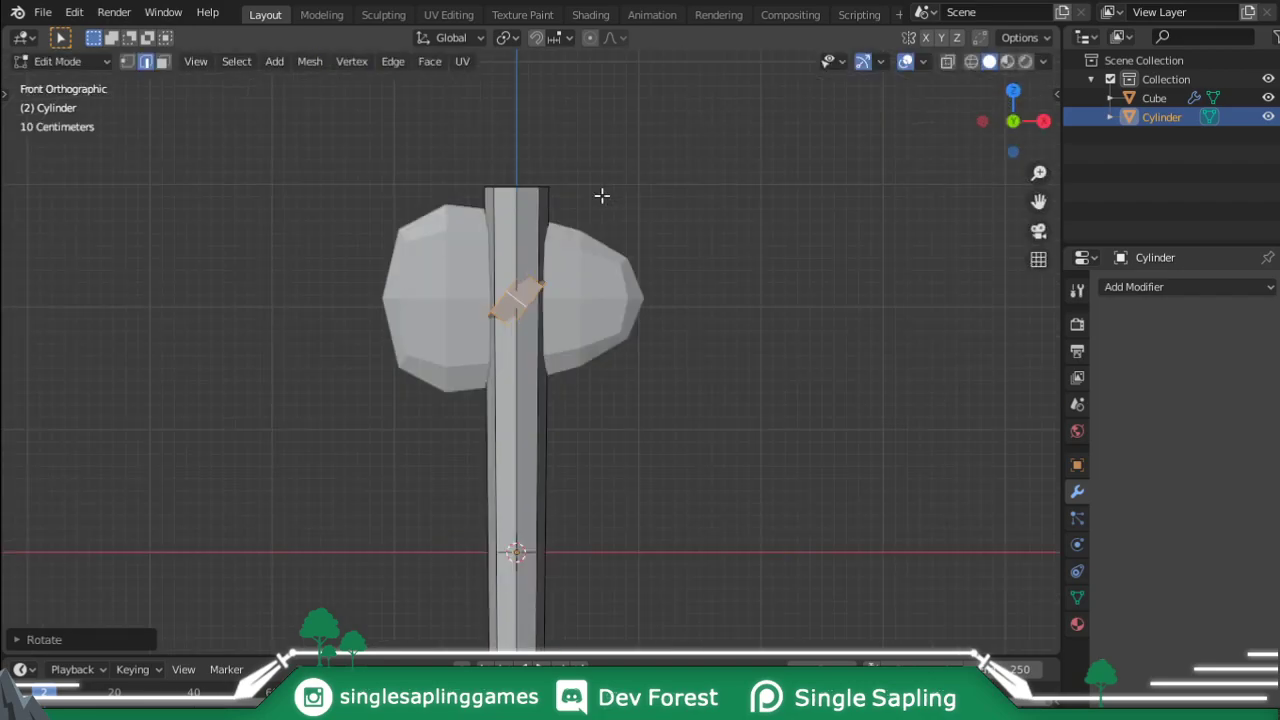
- In front wireframe view, select the ring's upper end face and move it up toward positive X past the shaft
key("z")
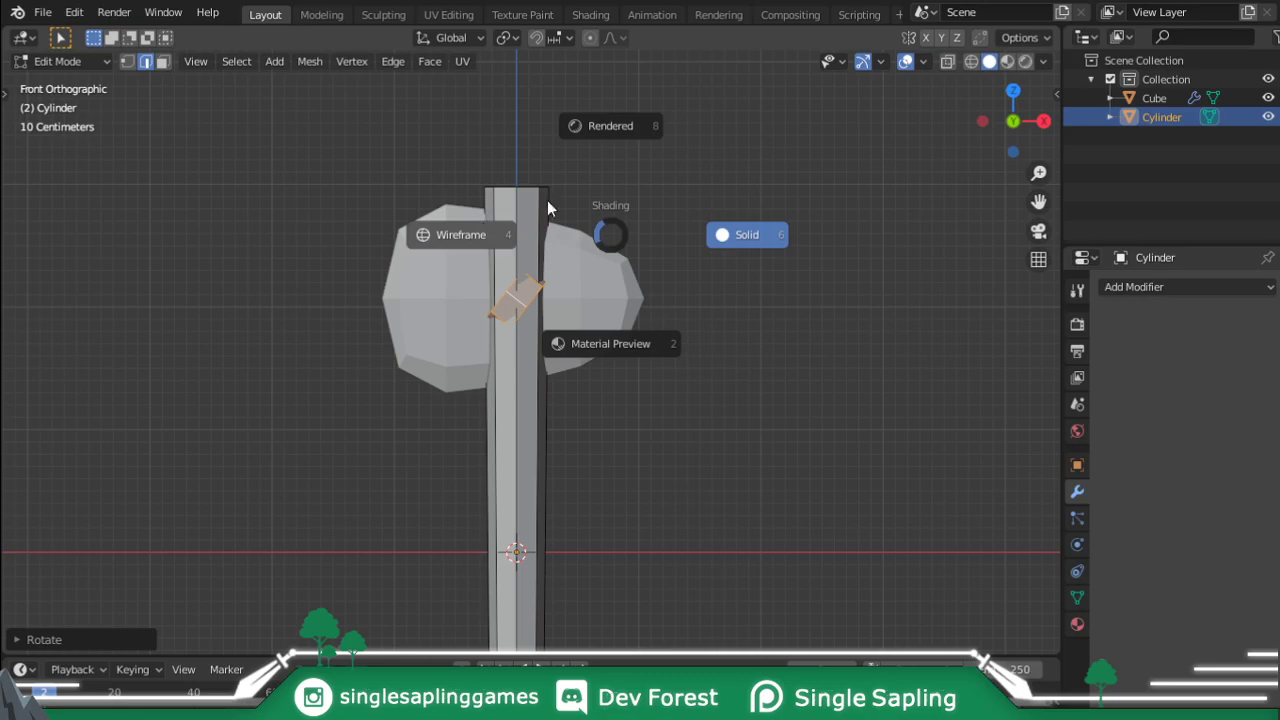
left_click(468, 236)
middle_click_drag(509, 277, 550, 343, "shift")
scroll(621, 344, "up", 4)
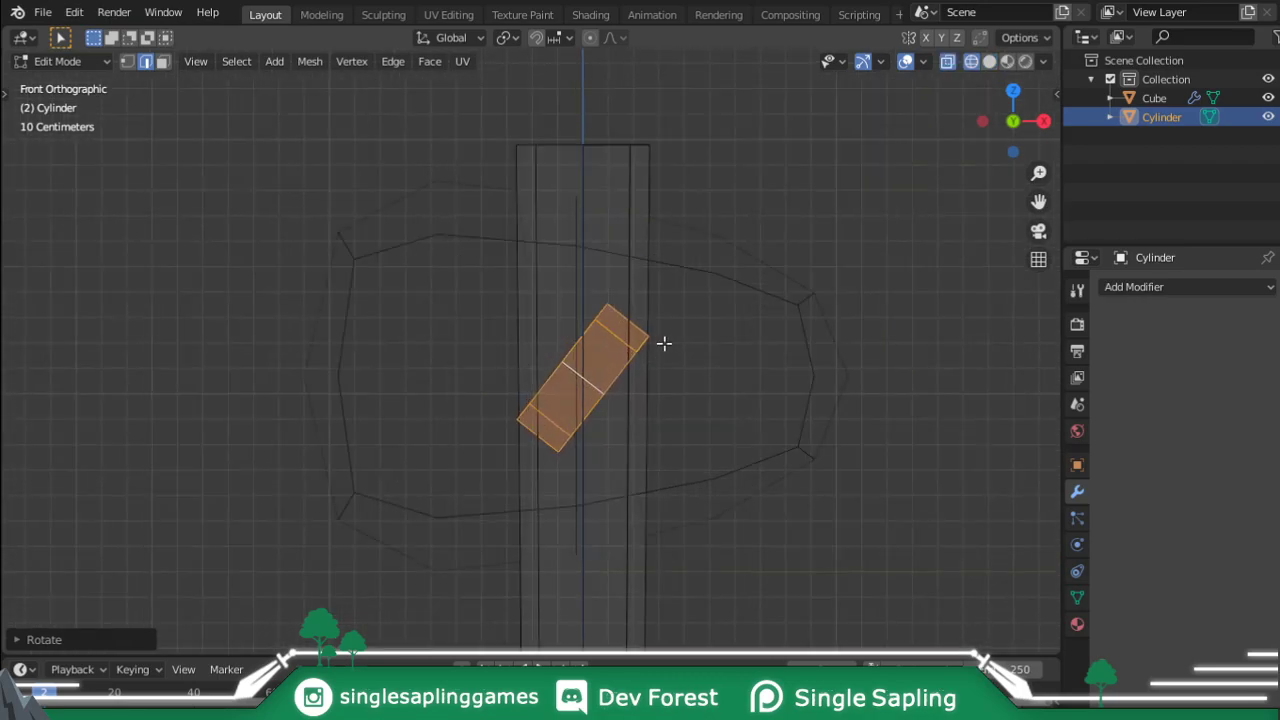
key("3")
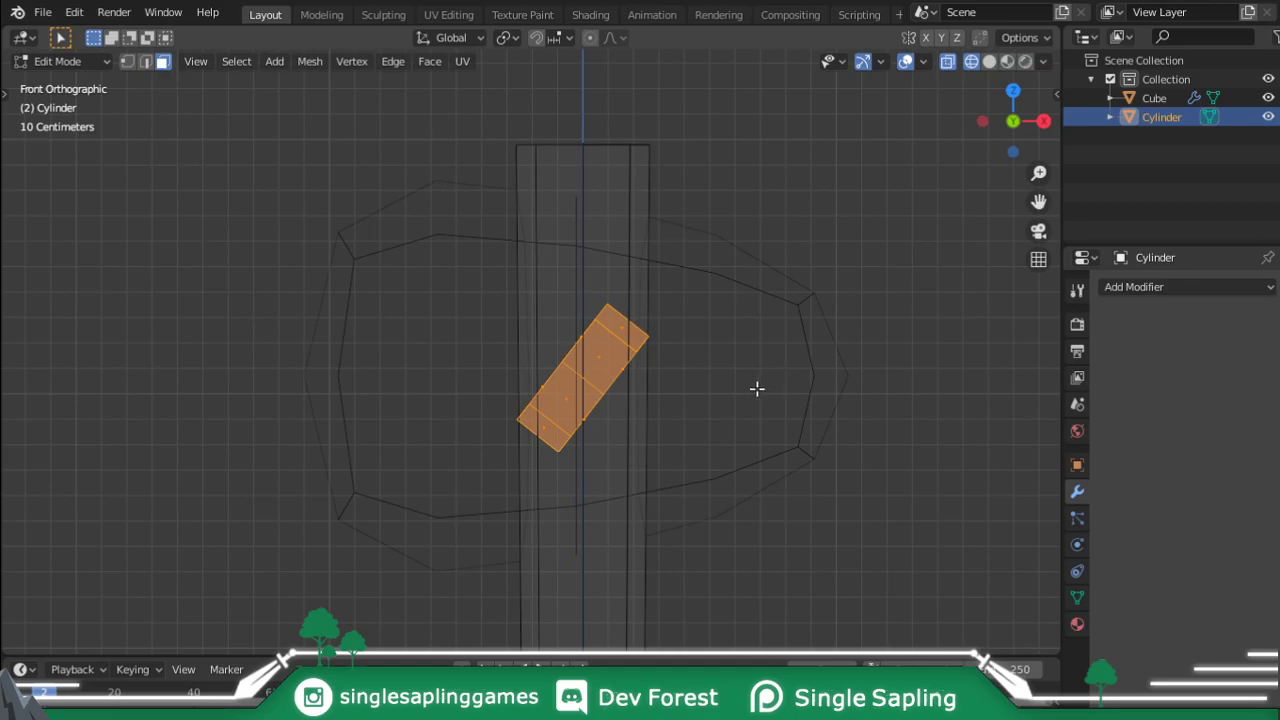
left_click(632, 312)
key("c")
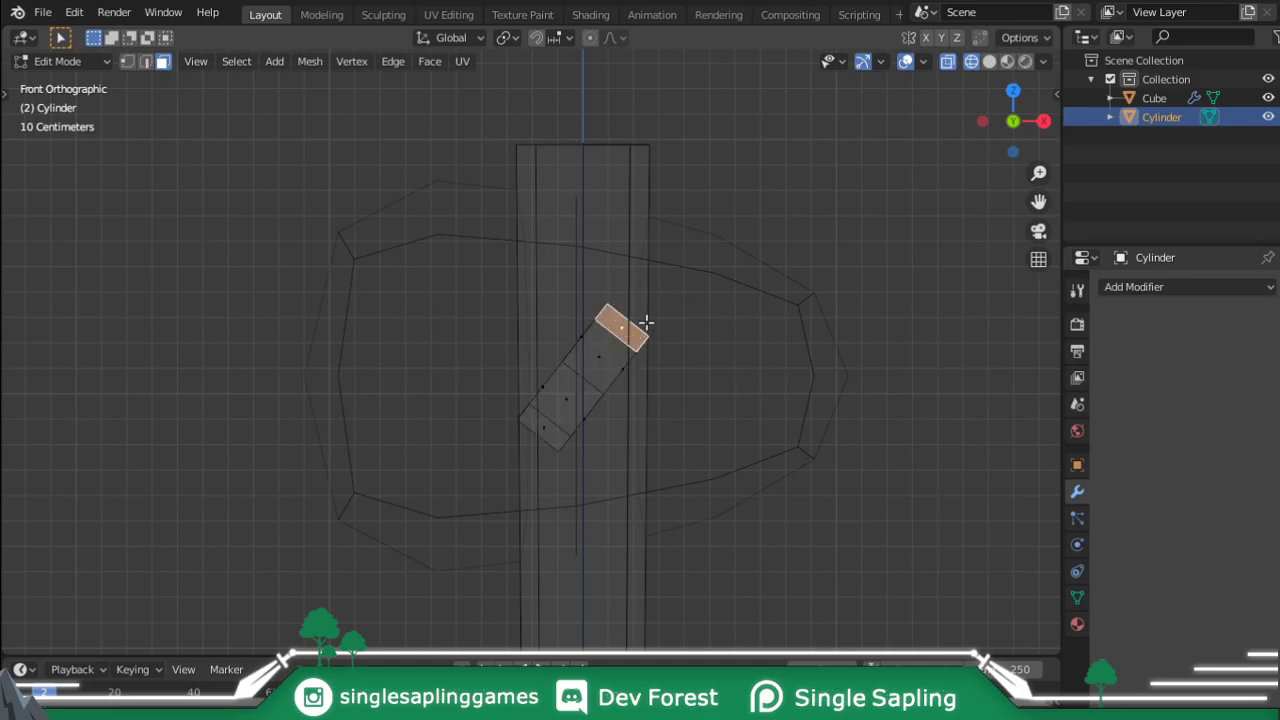
key("Escape")
key("e")
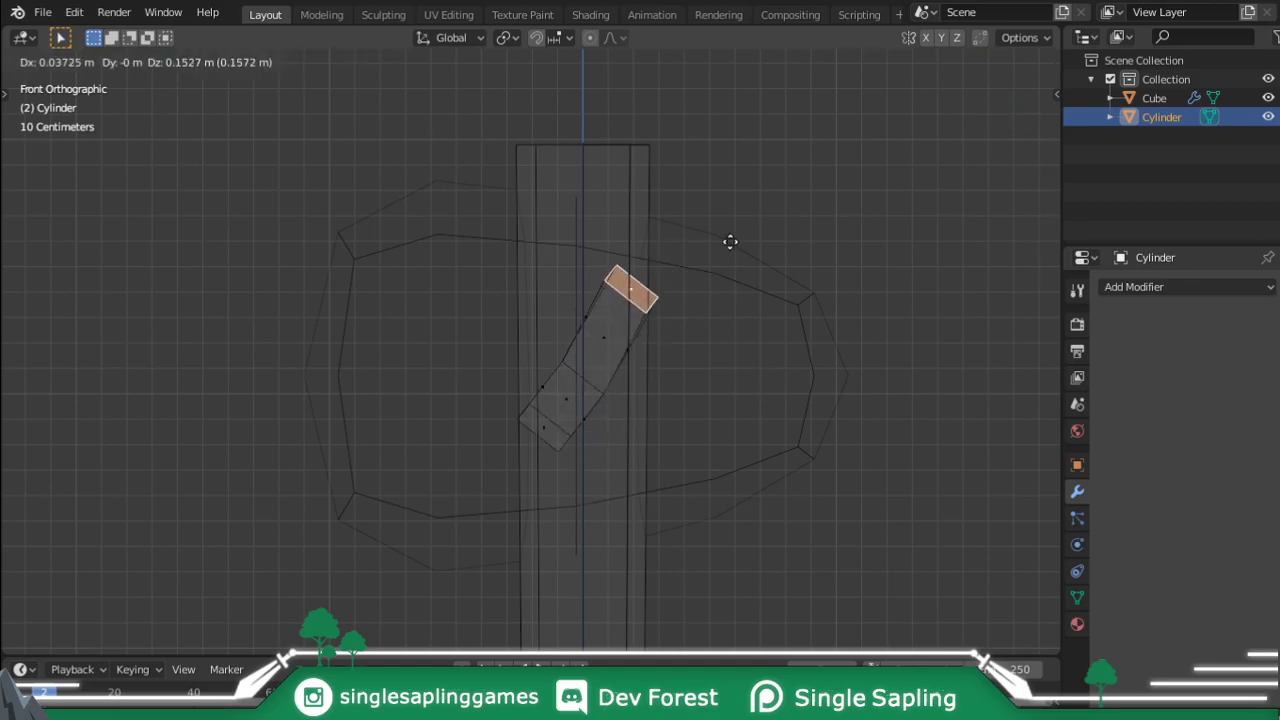
left_click(743, 203)
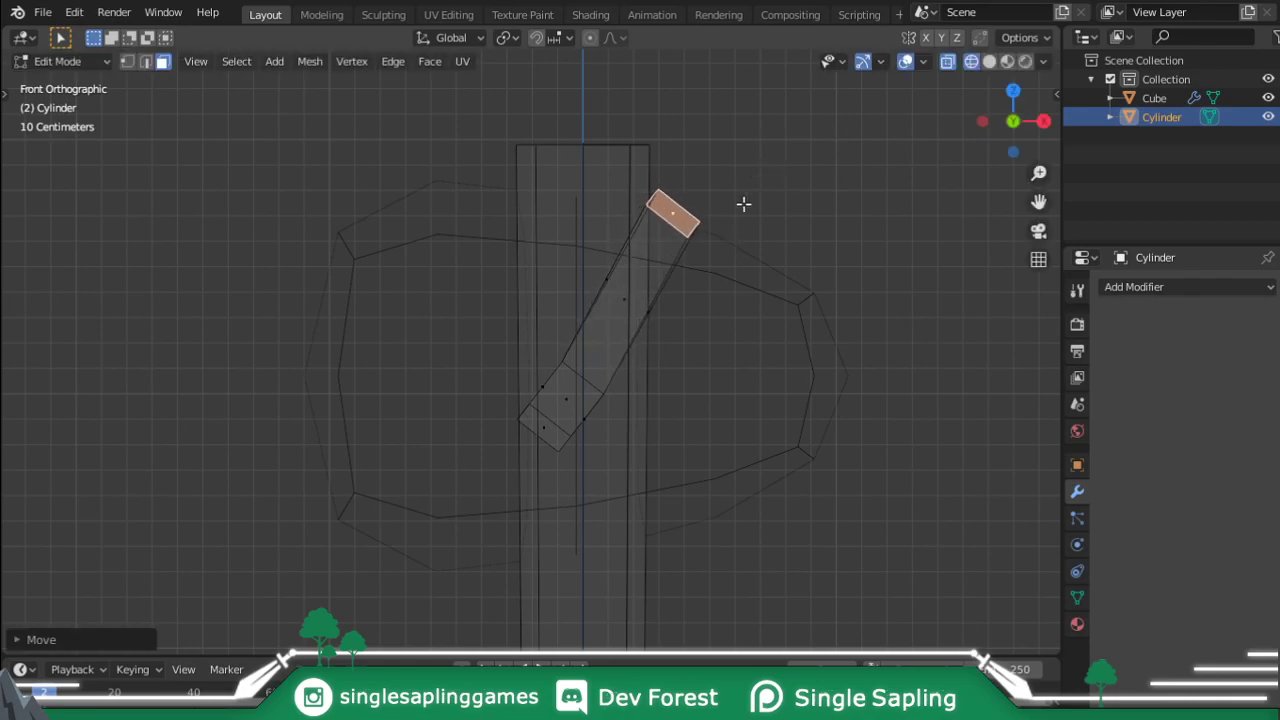
- Select the ring's lower end face and move it down toward negative X, about 0.2 m across and 0.6 m down
left_click(498, 434)
key("e")
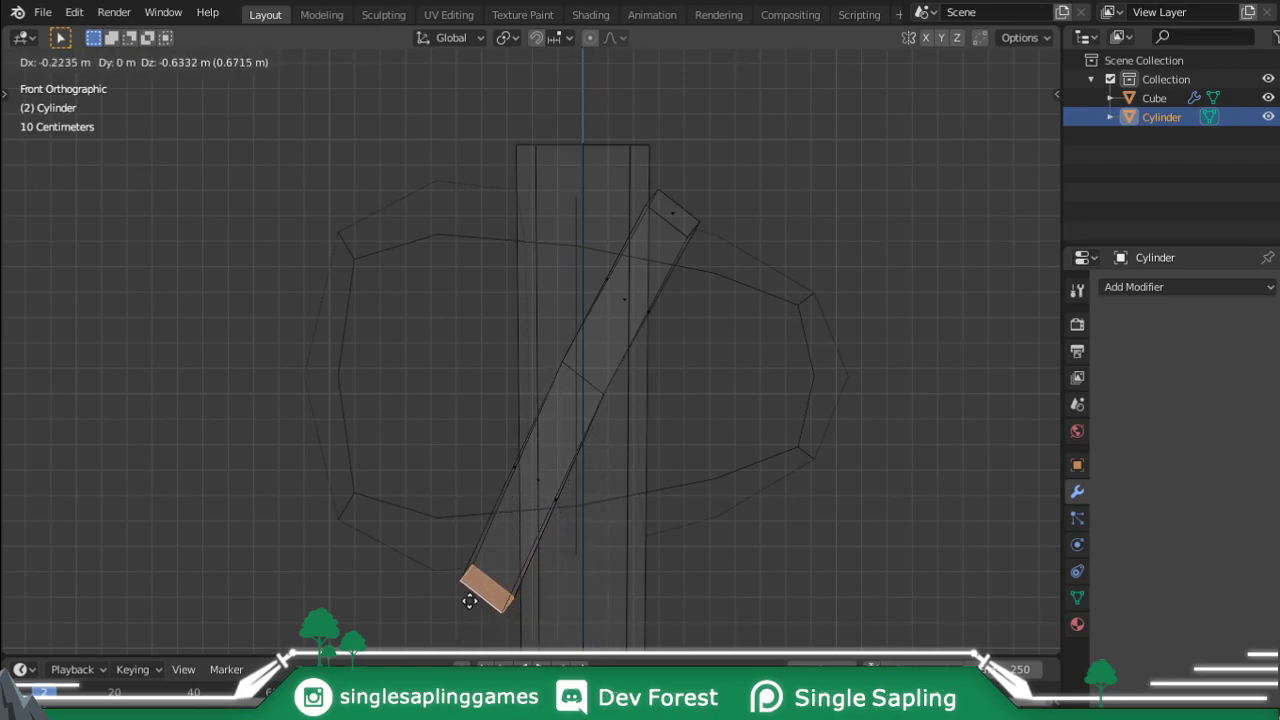
left_click(478, 599)
- Move the strap's middle edge slightly down toward positive X, rotate it slightly, and return to solid shading
key("2")
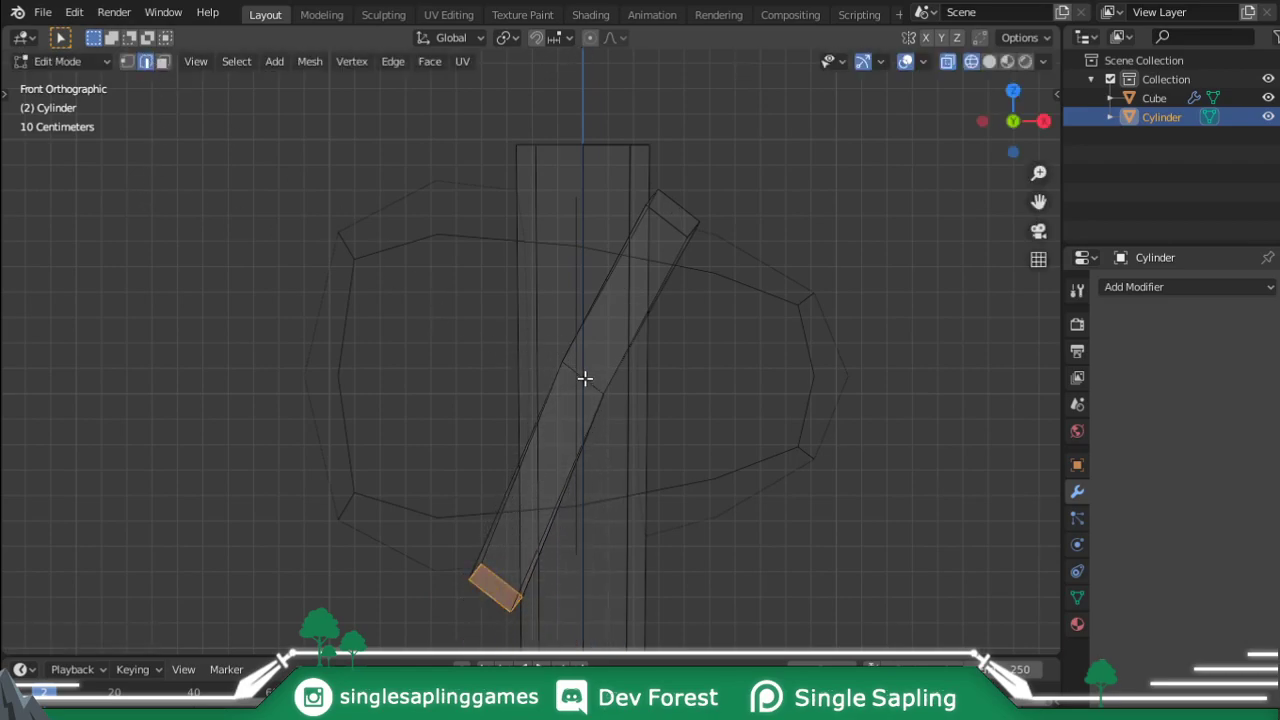
key("g")
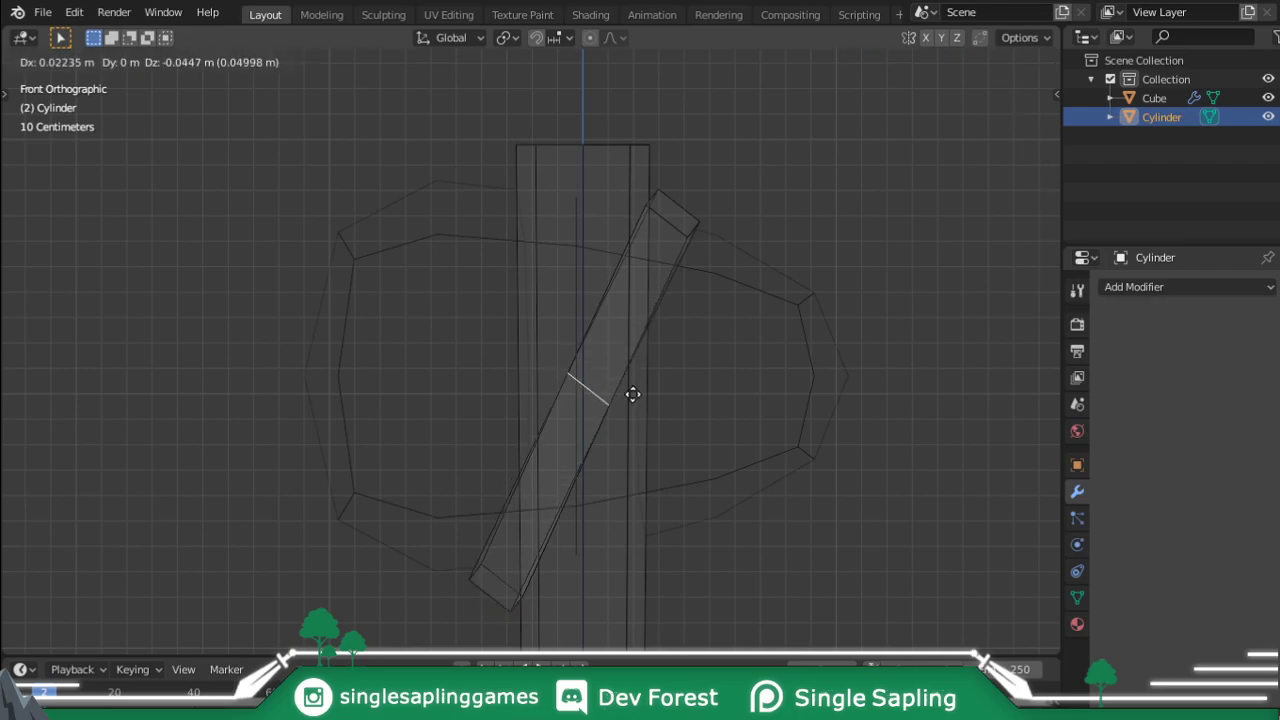
left_click(631, 394)
key("r")
left_click(684, 341)
key("shift+z")
key("Tab")
mouse_move(760, 349)
middle_mouse_down()
mouse_move(697, 354)
mouse_move(765, 345)
mouse_move(691, 423)
mouse_move(757, 434)
mouse_move(495, 450)
mouse_move(640, 500)
mouse_move(649, 363)
mouse_move(579, 560)
middle_mouse_up()
key("Tab")
- Scale the edges at the strap's lower end inward along Y to narrow that end
middle_click_drag(572, 515, 749, 481)
middle_click_drag(545, 502, 717, 503)
key("s")
key("y")
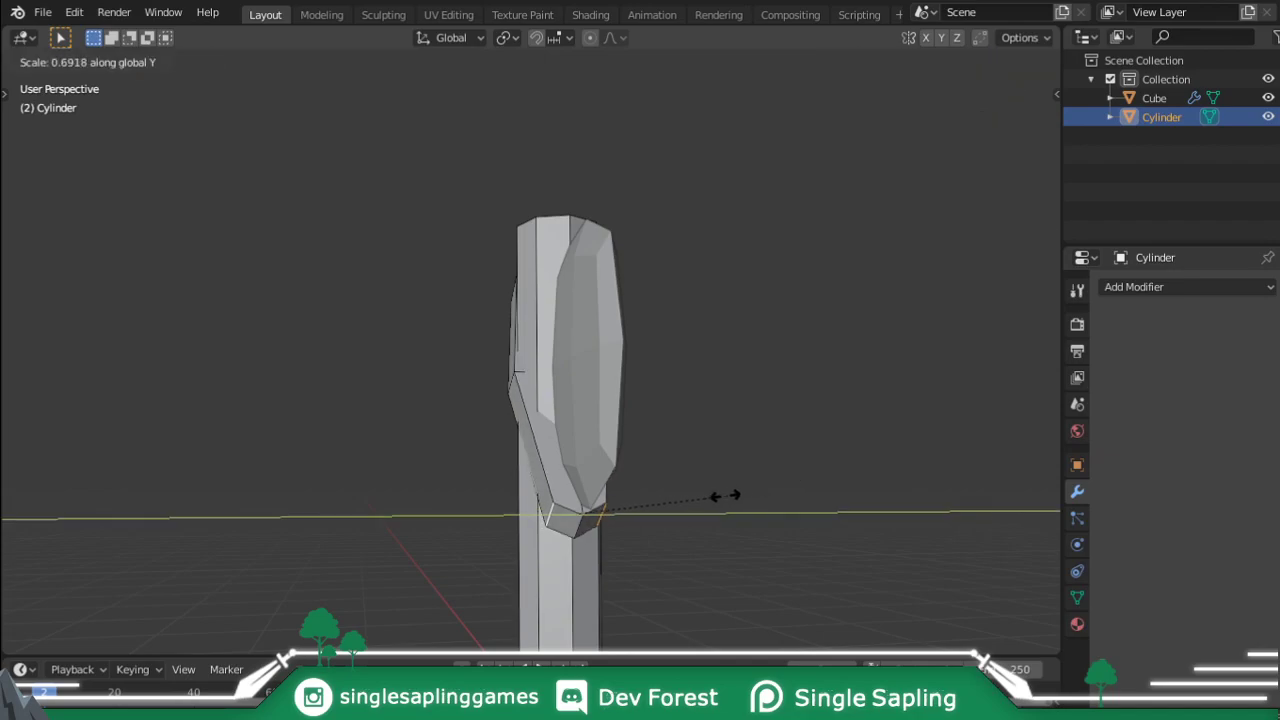
left_click(655, 498)
middle_click_drag(655, 498, 464, 564)
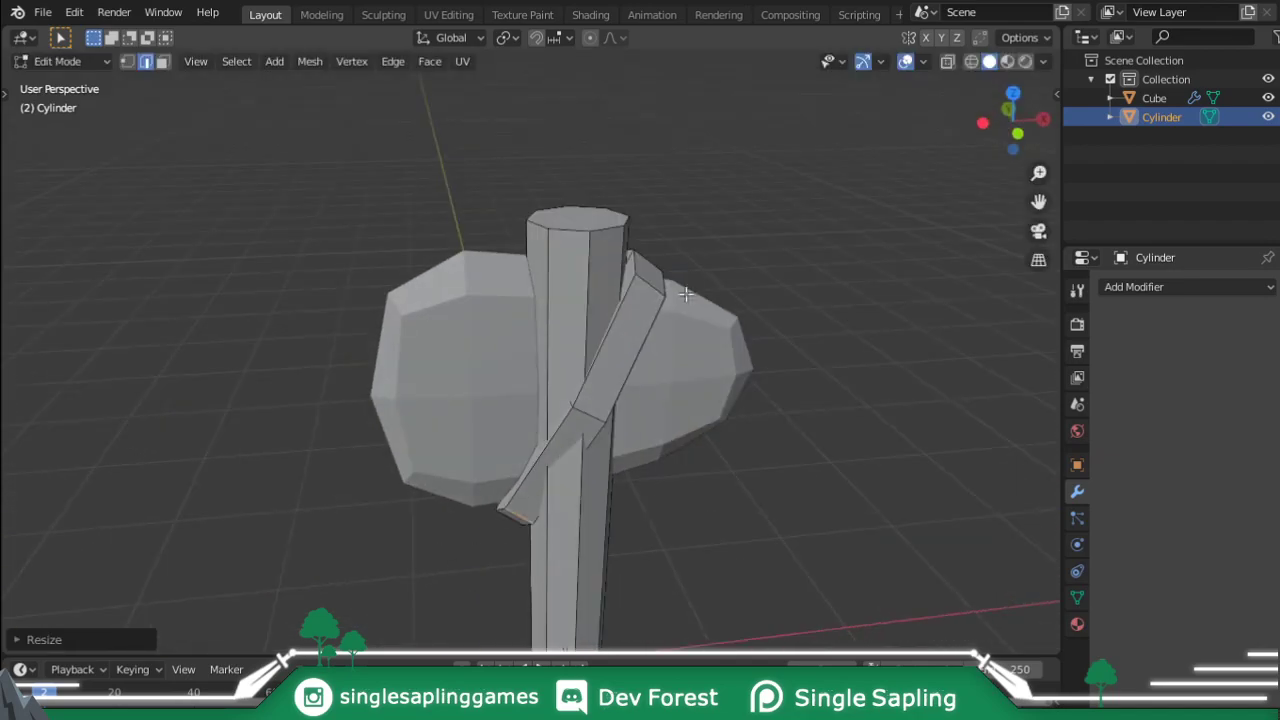
- Select the edges at the strap's upper end and scale them inward along Y to narrow that end too
left_click(645, 283)
middle_click_drag(643, 282, 458, 343)
key("s")
key("y")
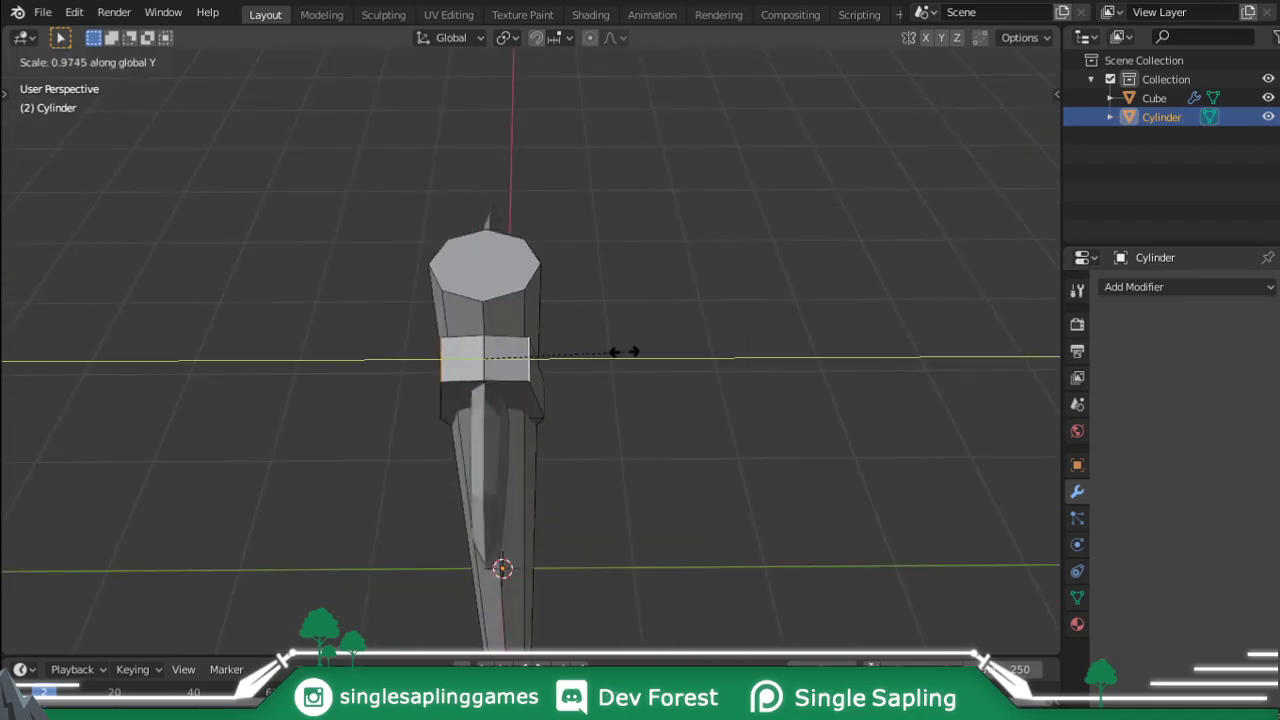
left_click(543, 352)
middle_click_drag(543, 352, 586, 426)
- Select further edges at the strap's lower end and scale them along Y to fit closer to the shaft
left_click(509, 455)
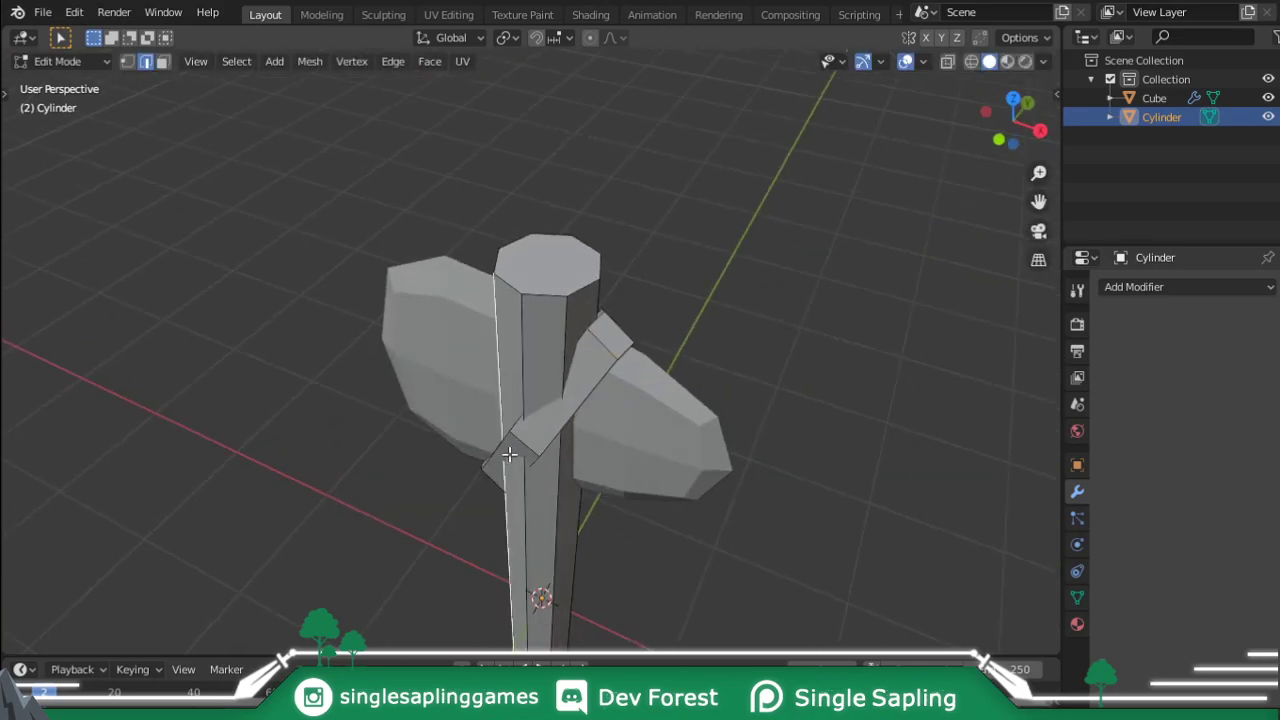
middle_click_drag(663, 389, 709, 386)
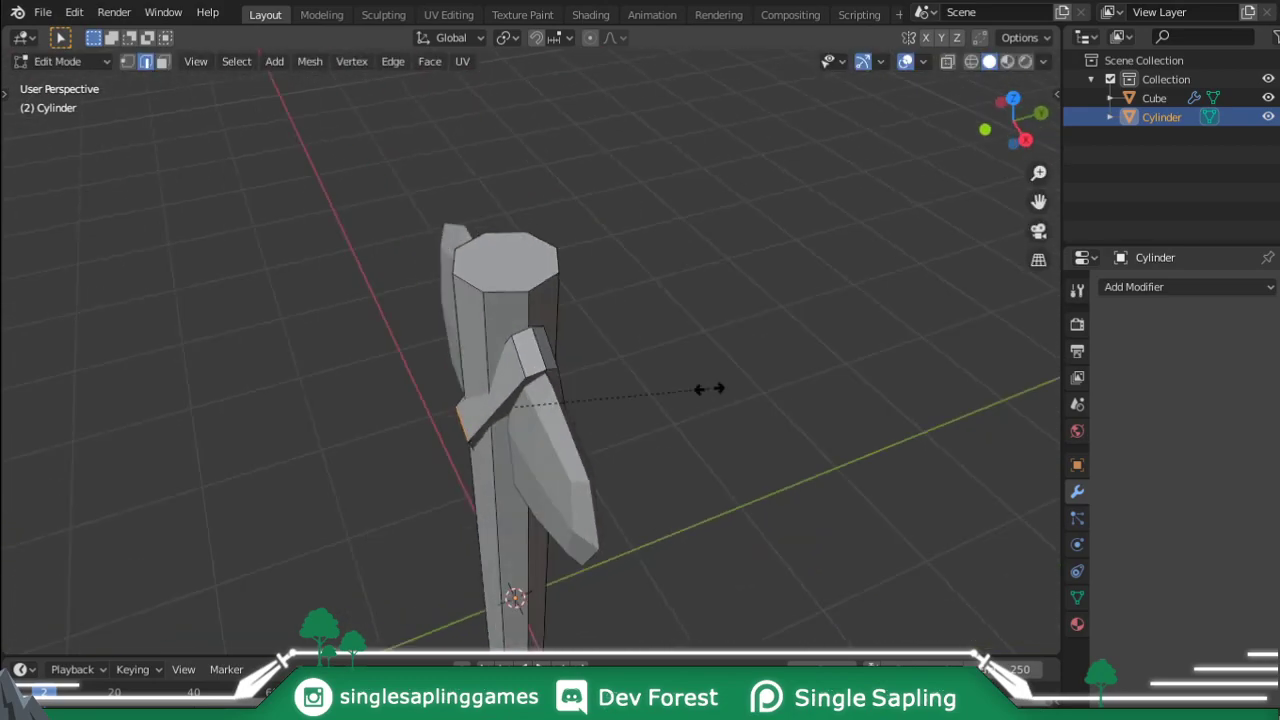
key("s")
key("y")
left_click(694, 390)
key("Tab")
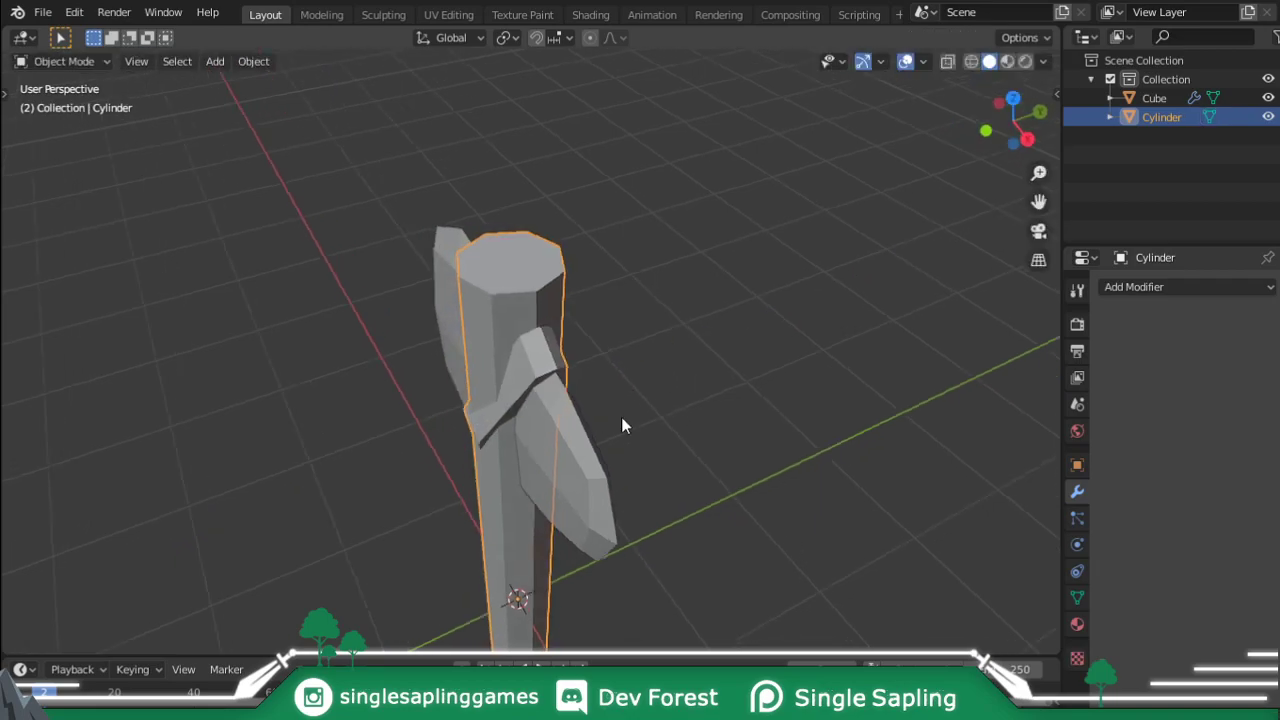
middle_click_drag(621, 420, 657, 348)
- Duplicate the whole strap in place and rotate the copy about -58° around global Y so the two straps cross
key("Tab")
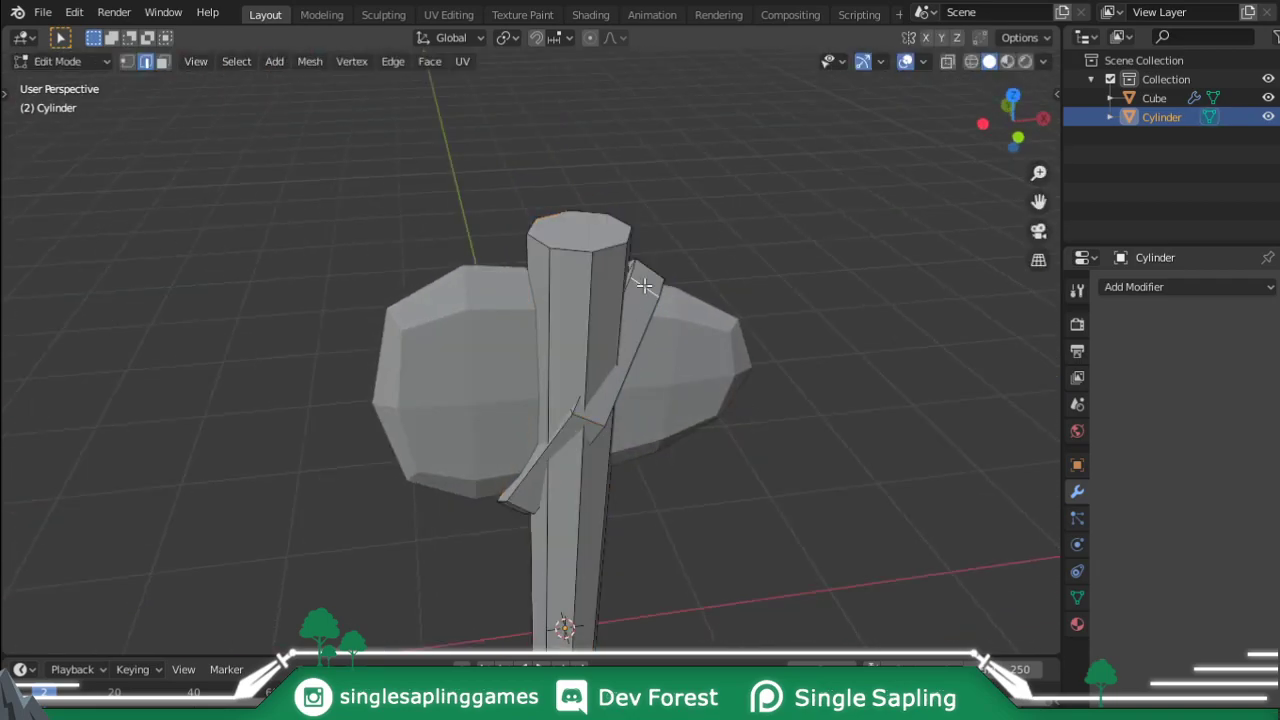
key("l")
key("shift+d")
right_click(695, 292)
key("r")
key("y")
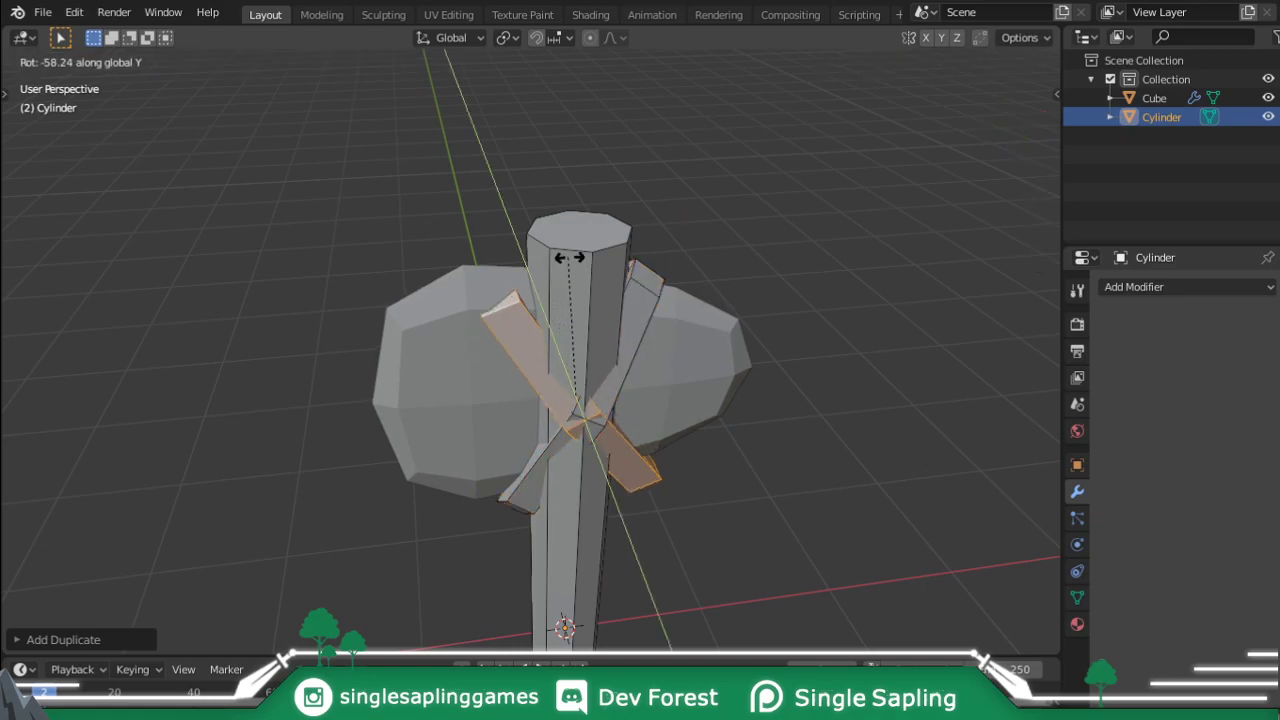
left_click(575, 257)
key("KP_1")
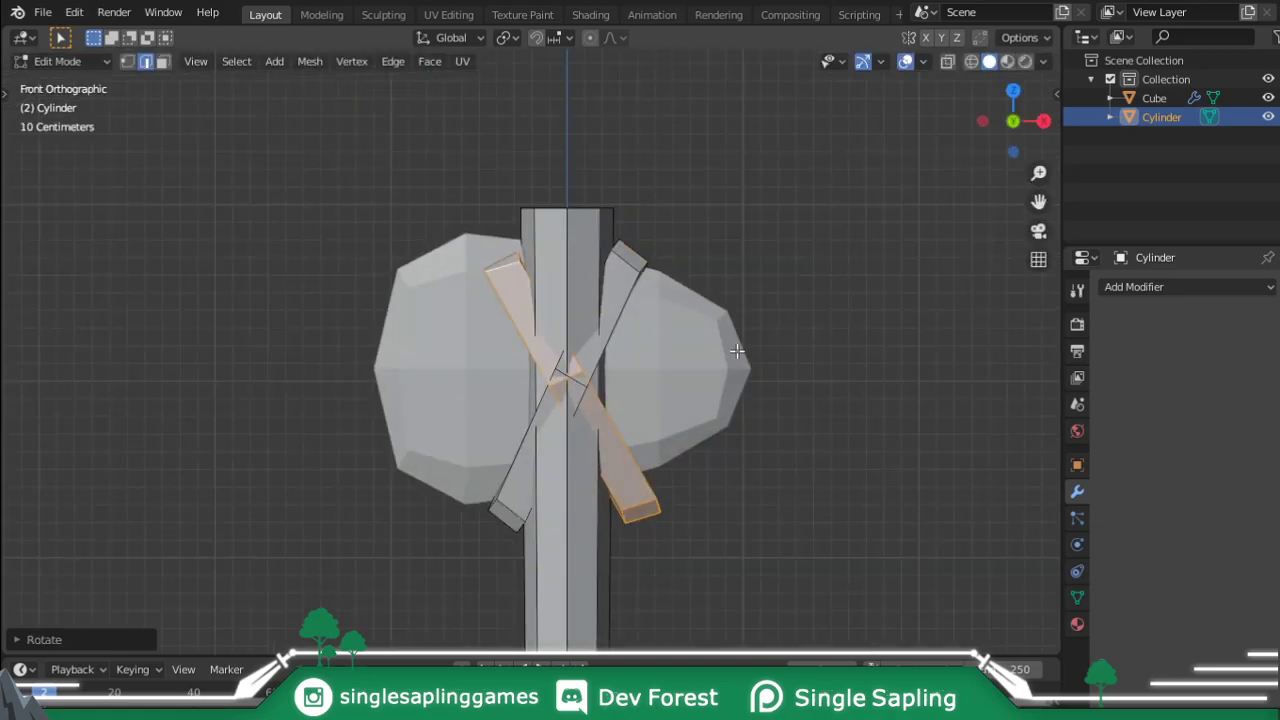
- In front view, move the duplicated strap slightly up and toward negative X, and check the crossing from the side
key("g")
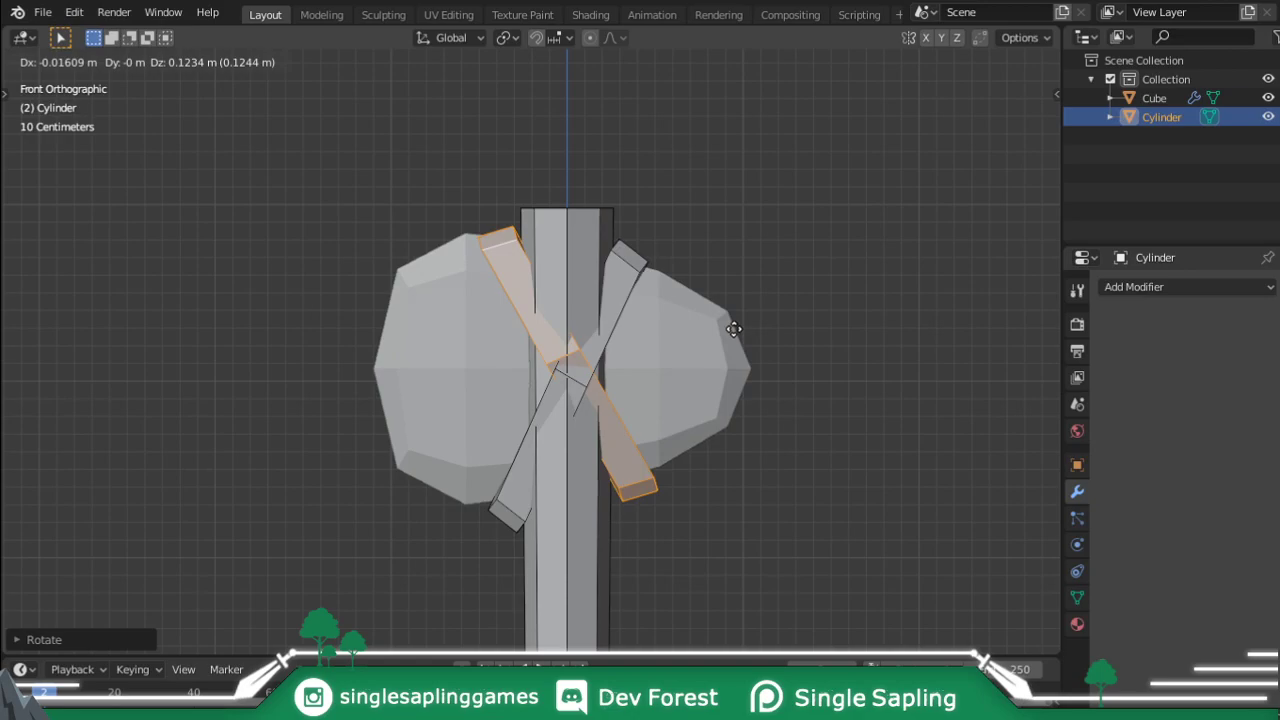
left_click(727, 321)
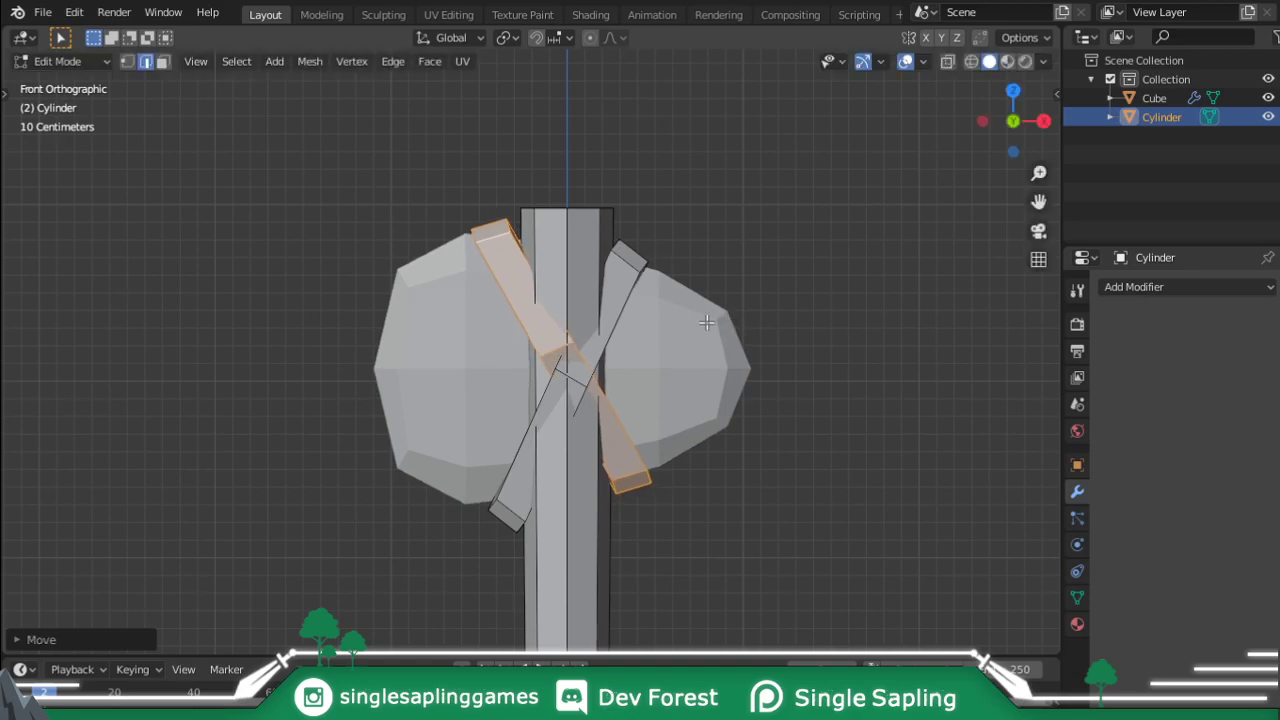
key("Tab")
middle_click_drag(829, 357, 633, 461)
key("Tab")
middle_click_drag(617, 384, 646, 377)
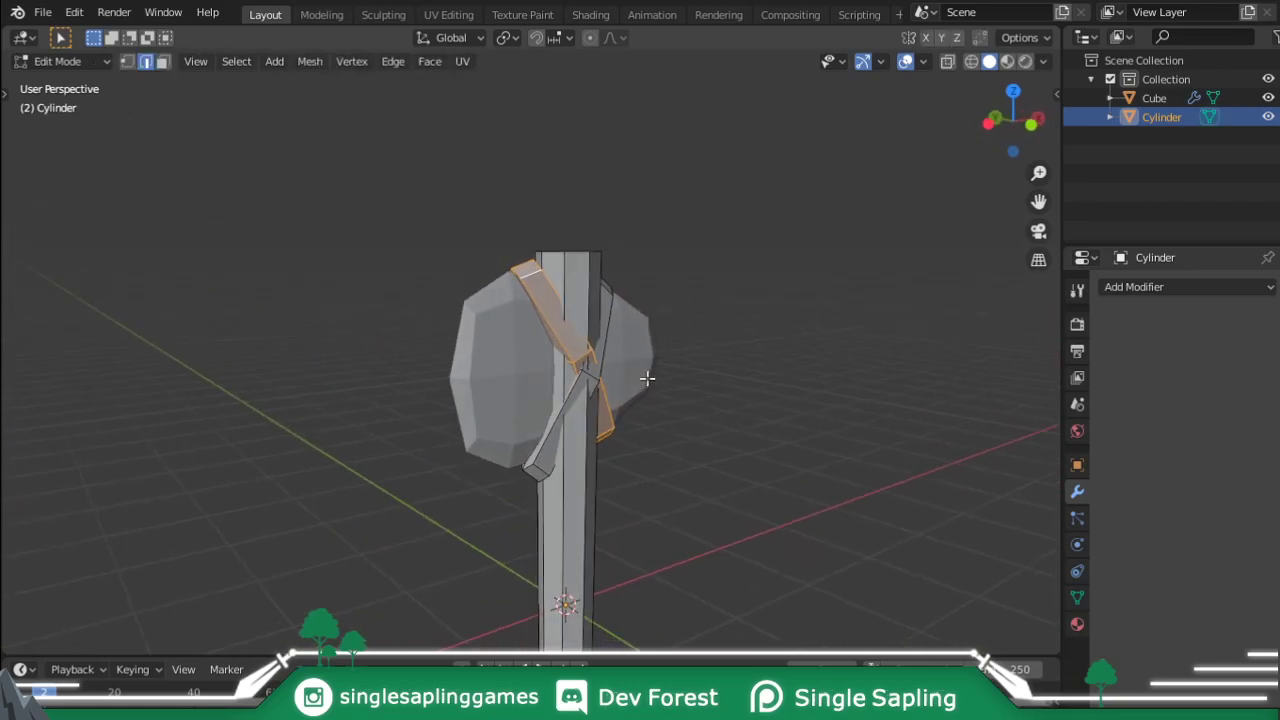
scroll(610, 350, "up", 2)
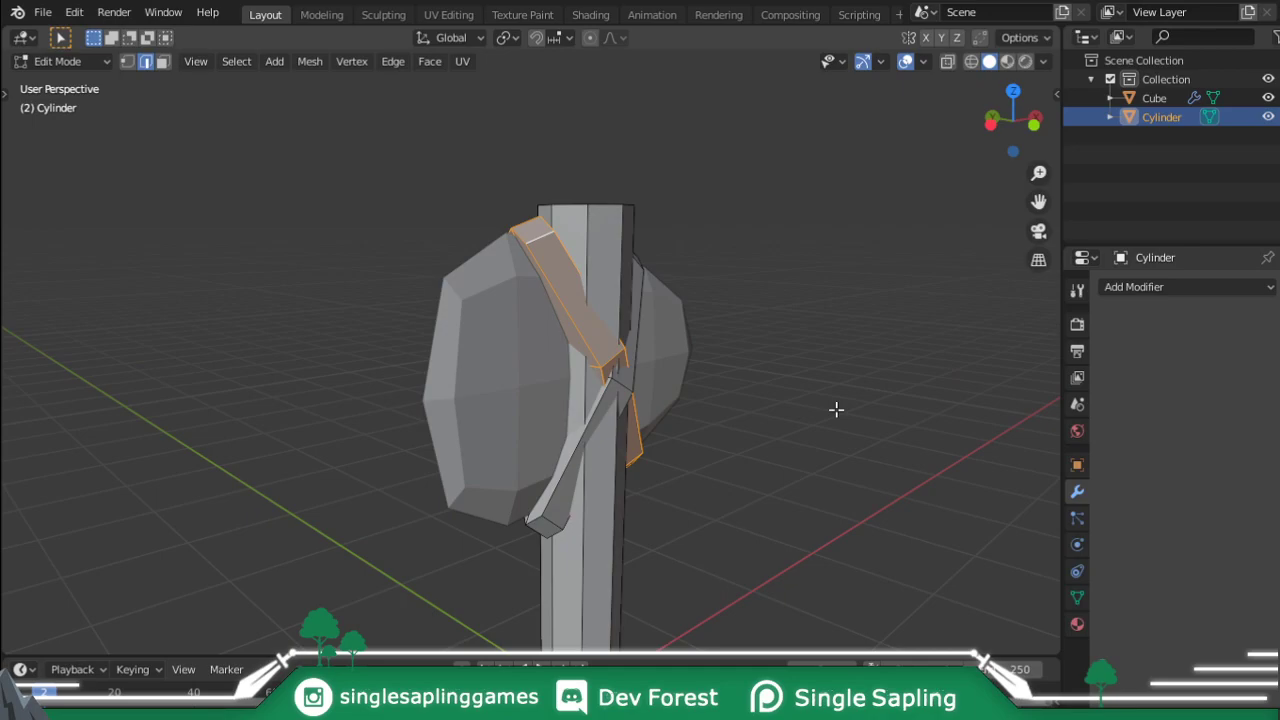
- Scale the selected upper strap outward along global Y so it wraps around the outside of the shaft, and clear the selection
key("s")
key("y")
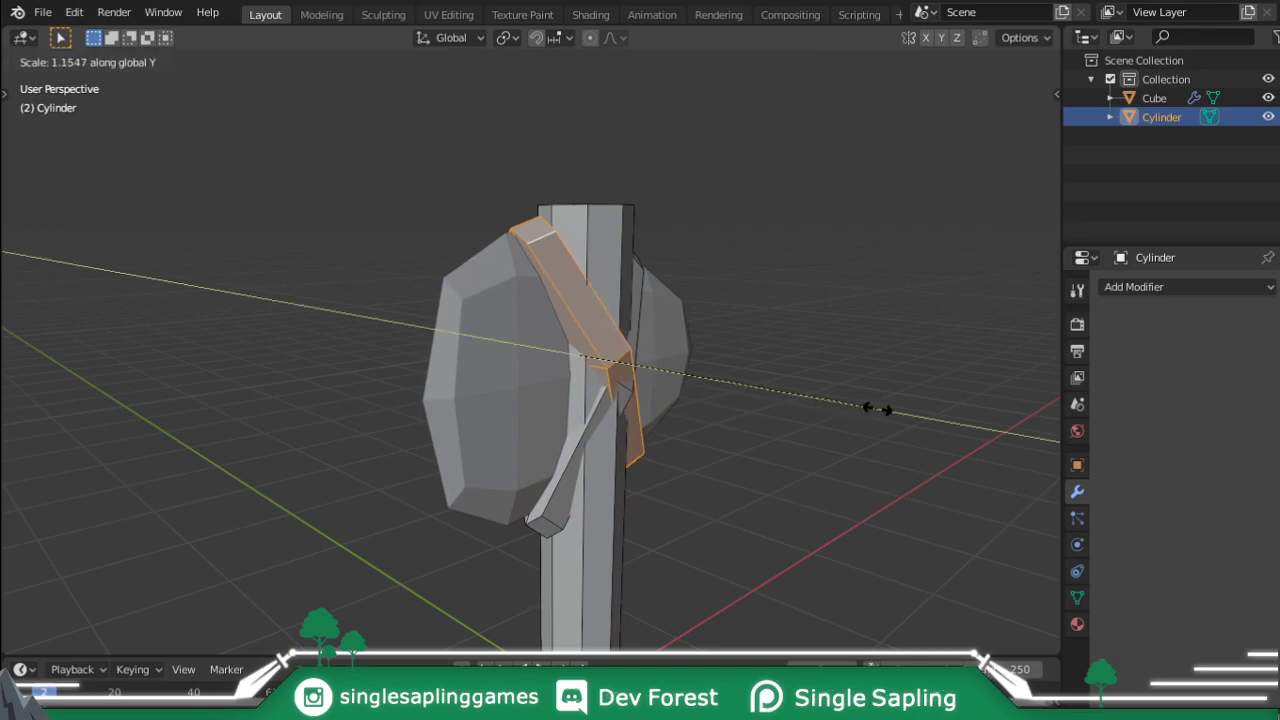
left_click(875, 409)
key("alt+a")
- Select the edges at the strap's upper end and rescale them along Y to fit against the head
middle_click_drag(546, 244, 700, 302)
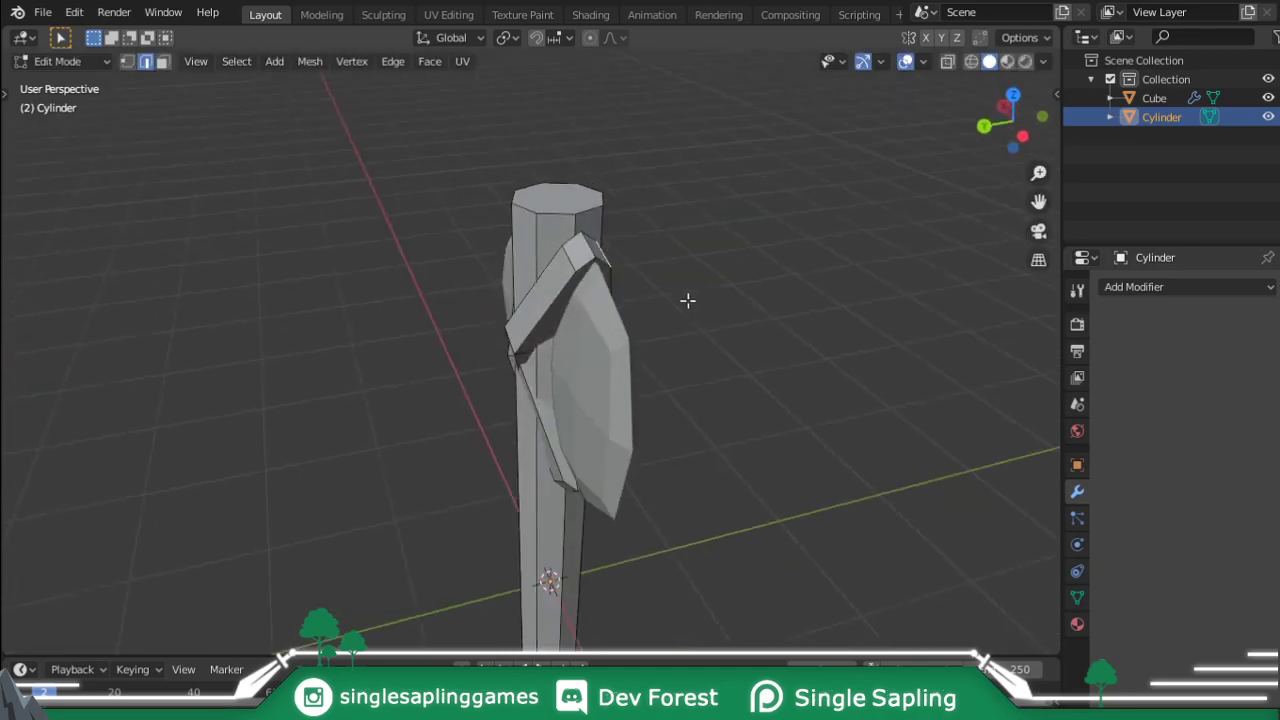
middle_click_drag(575, 260, 666, 317)
key("s")
key("y")
left_click(738, 332)
key("s")
key("y")
left_click(660, 311)
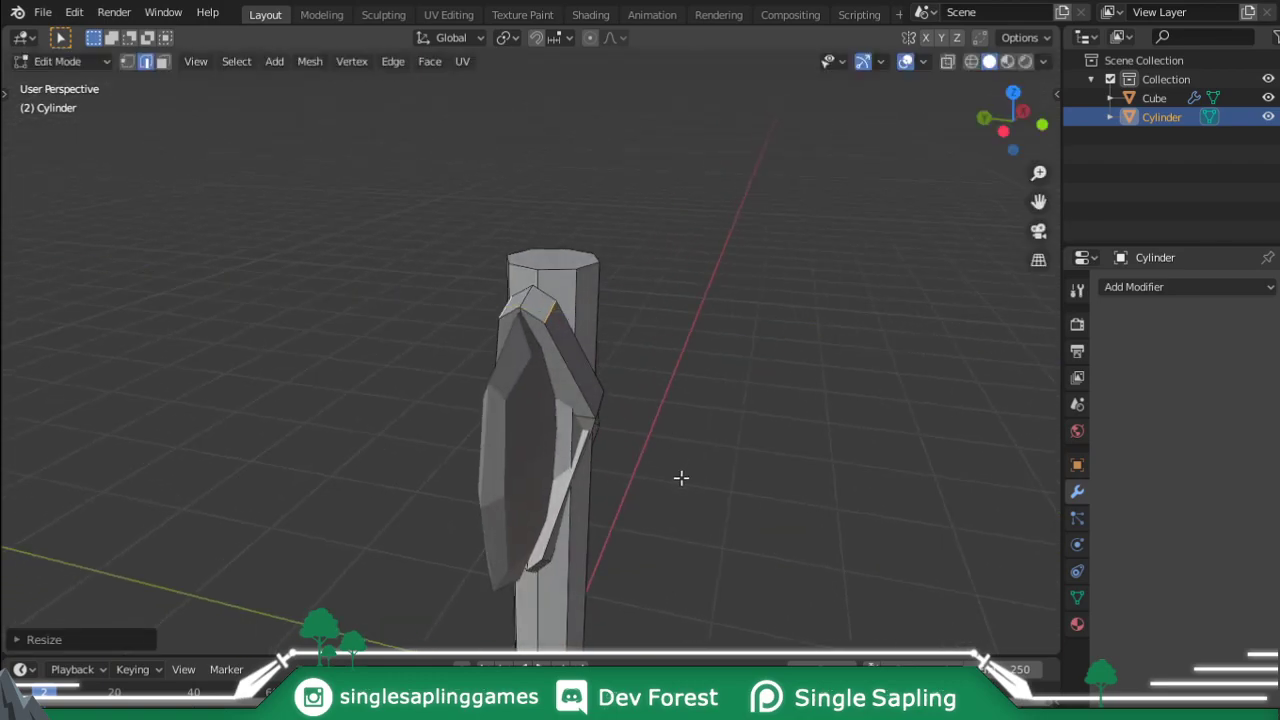
- Select the edges at the same strap's lower end and scale them along Y to match the head's surface
middle_click_drag(683, 475, 540, 463)
left_click(592, 512)
middle_click_drag(594, 511, 535, 431)
left_click(506, 477, "shift")
key("s")
key("y")
left_click(737, 462)
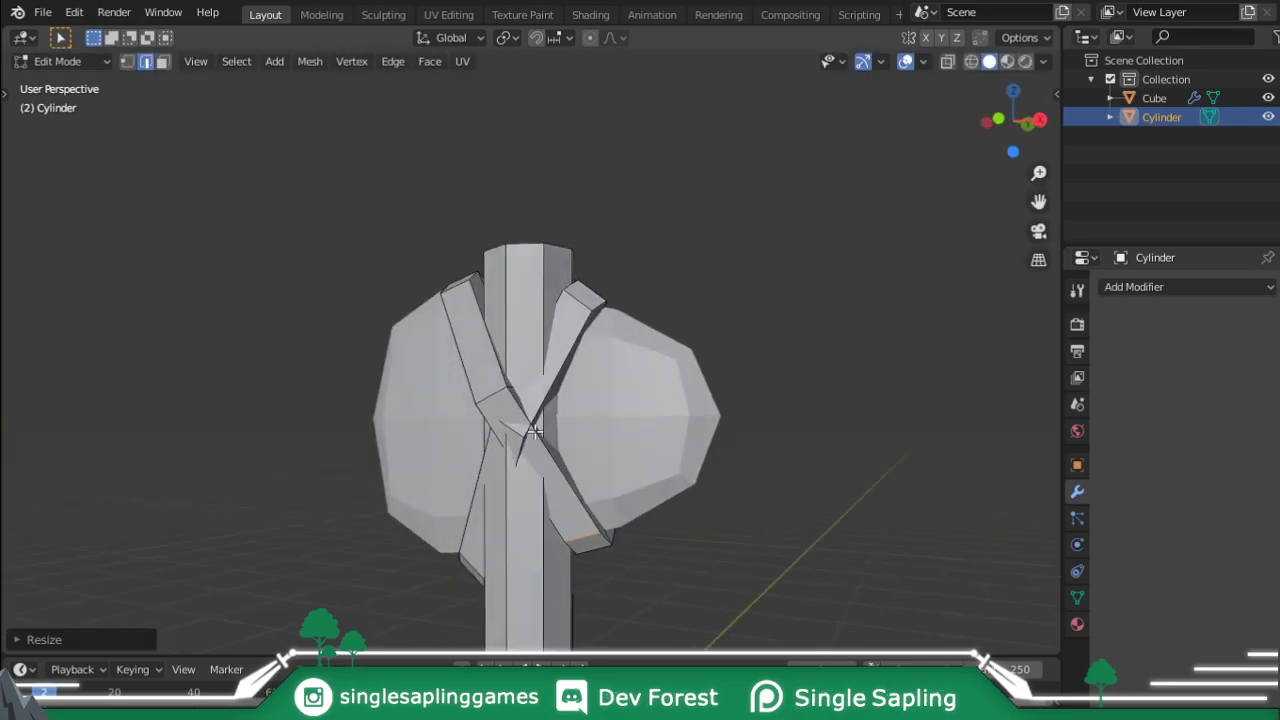
- Scale the strap's middle edges outward along global Y so its bend clears the shaft and the other strap
middle_click_drag(511, 387, 410, 433)
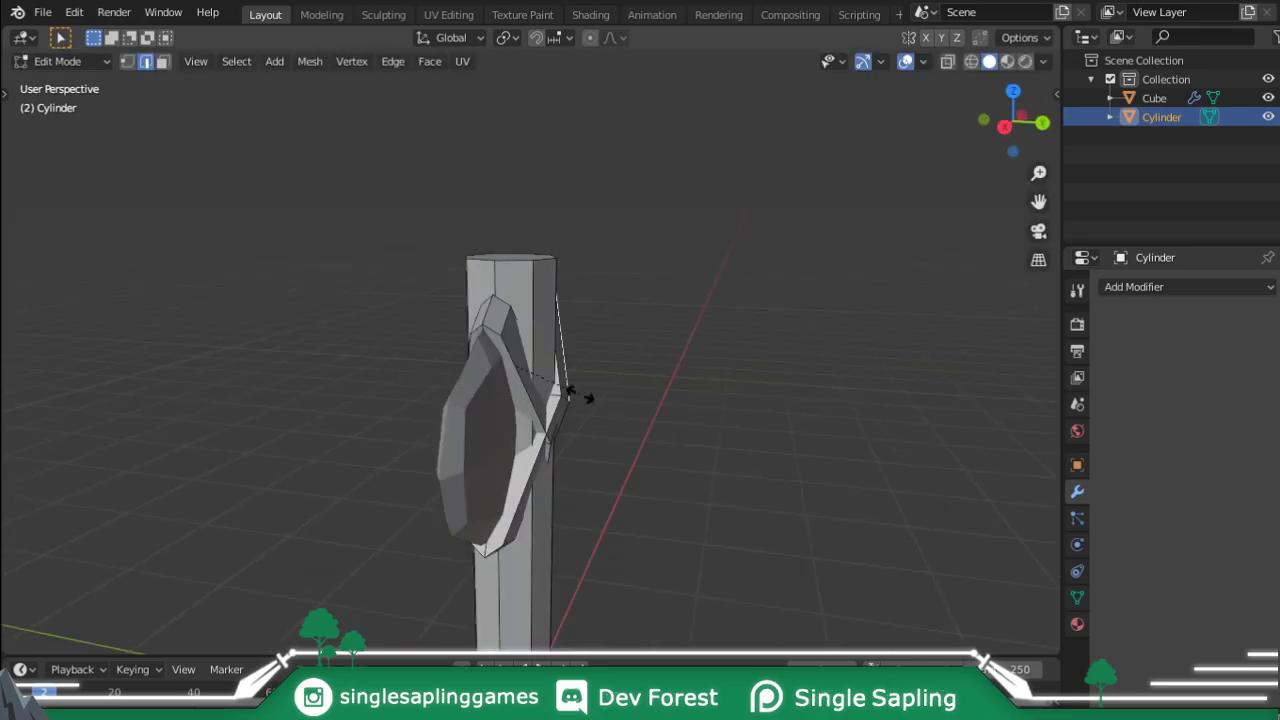
middle_click_drag(579, 398, 686, 371)
key("s")
key("y")
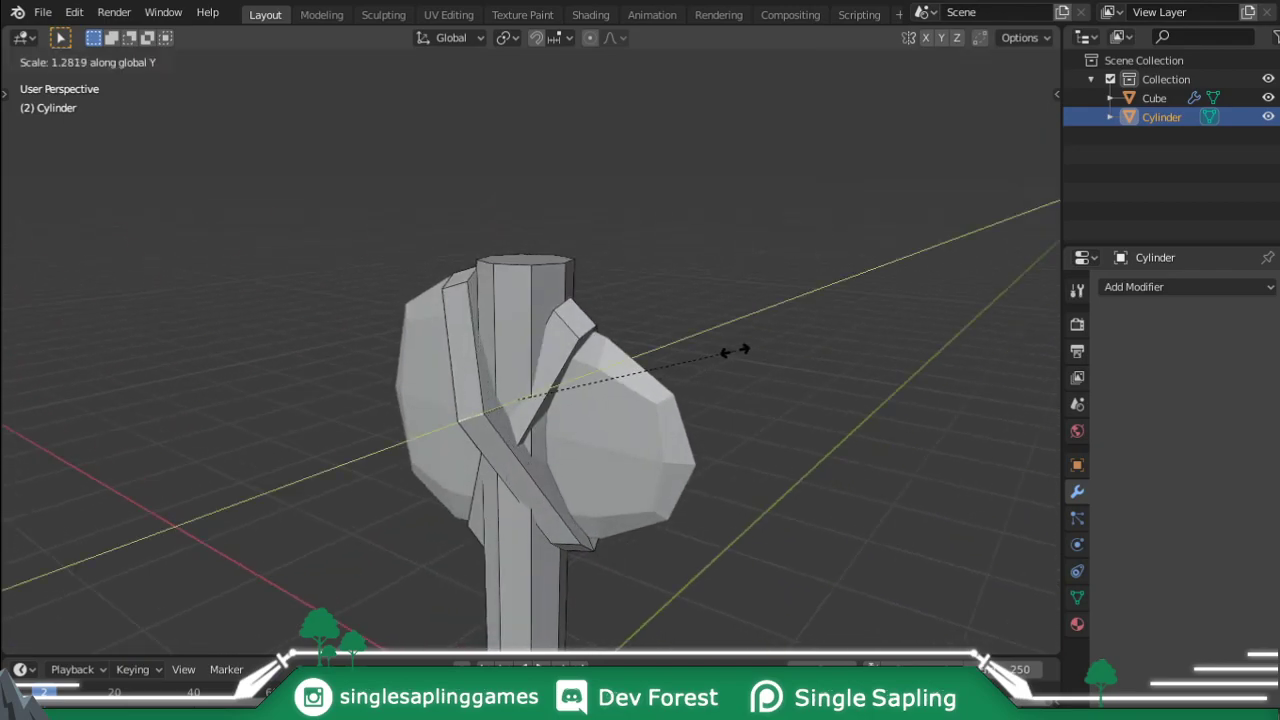
left_click(713, 363)
key("Tab")
middle_click_drag(680, 377, 740, 380)
key("Tab")
key("Tab")
key("Tab")
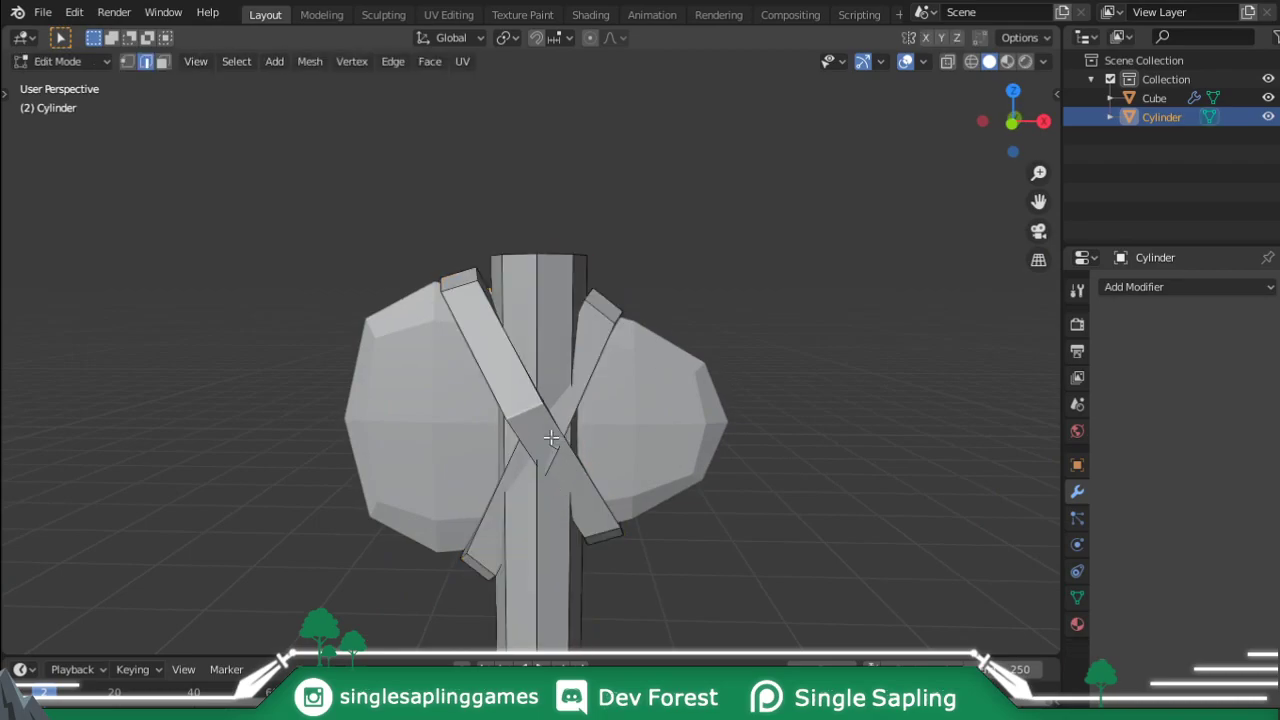
- Select the entire linked shaft mesh and scale it along global Y to make it slightly thinner
middle_click_drag(547, 499, 563, 463)
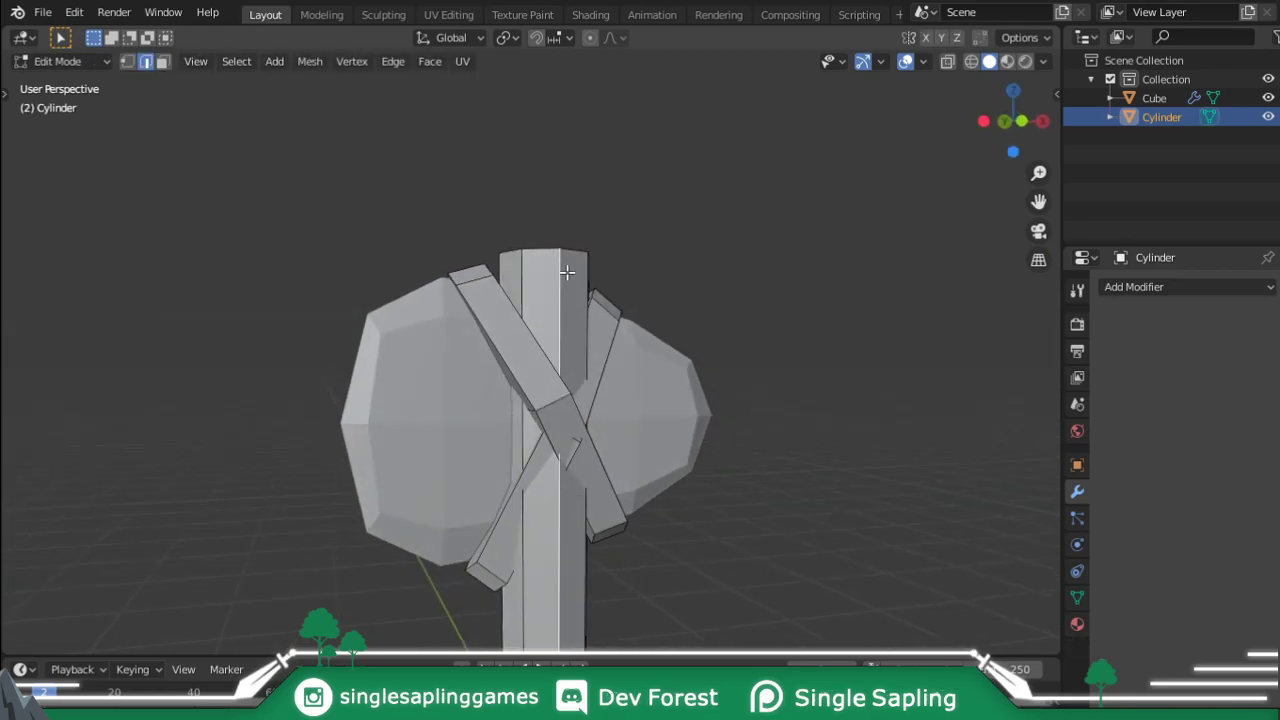
middle_click_drag(567, 272, 570, 280)
key("l")
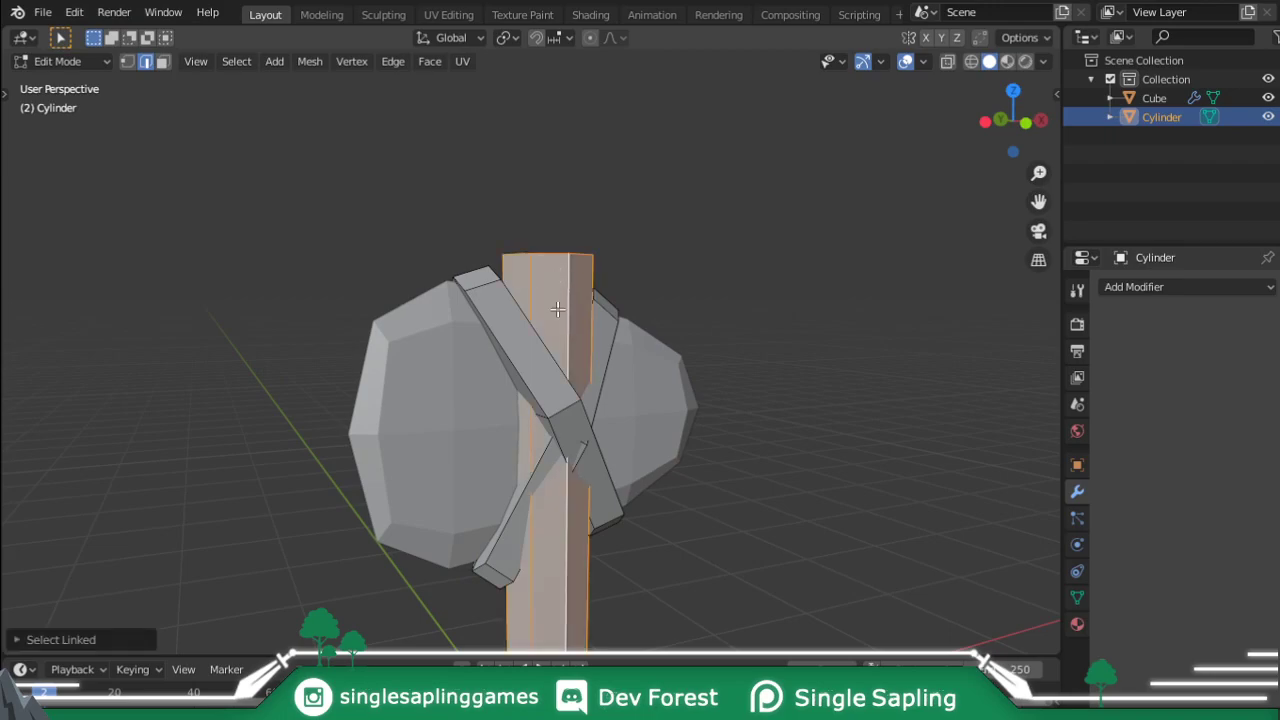
middle_click_drag(649, 355, 683, 400)
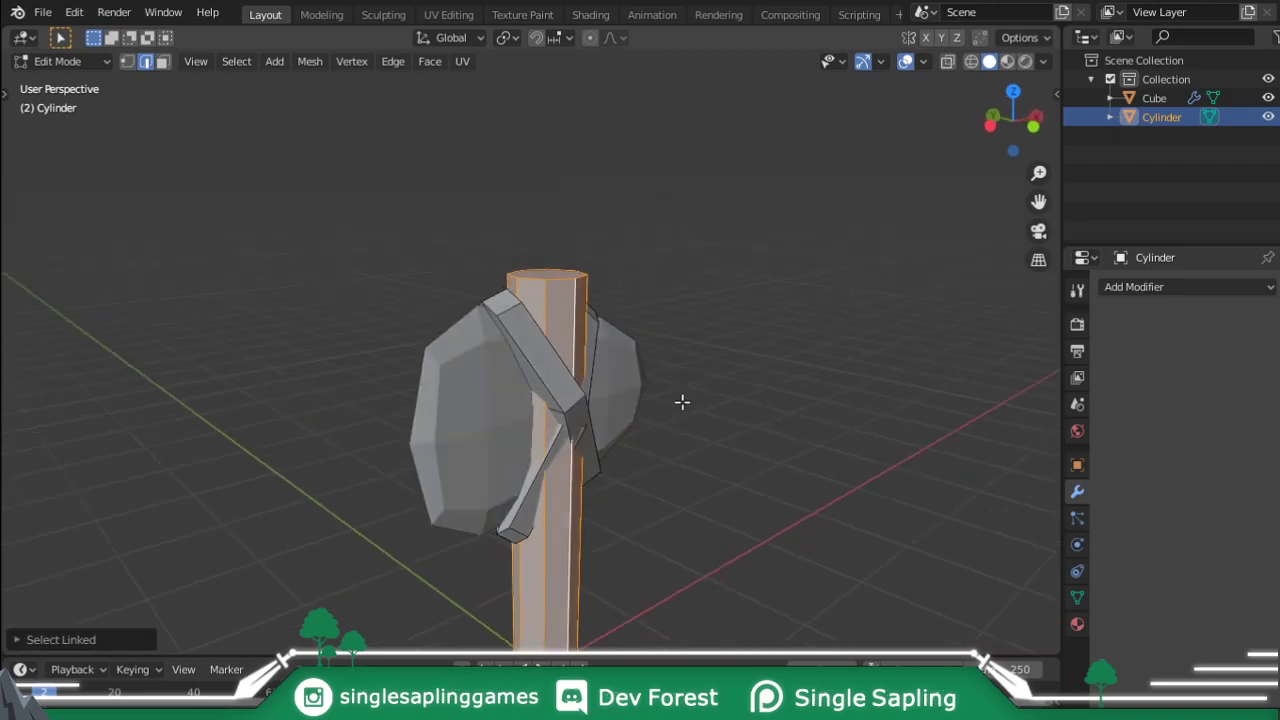
middle_click_drag(763, 451, 817, 449)
key("s")
key("y")
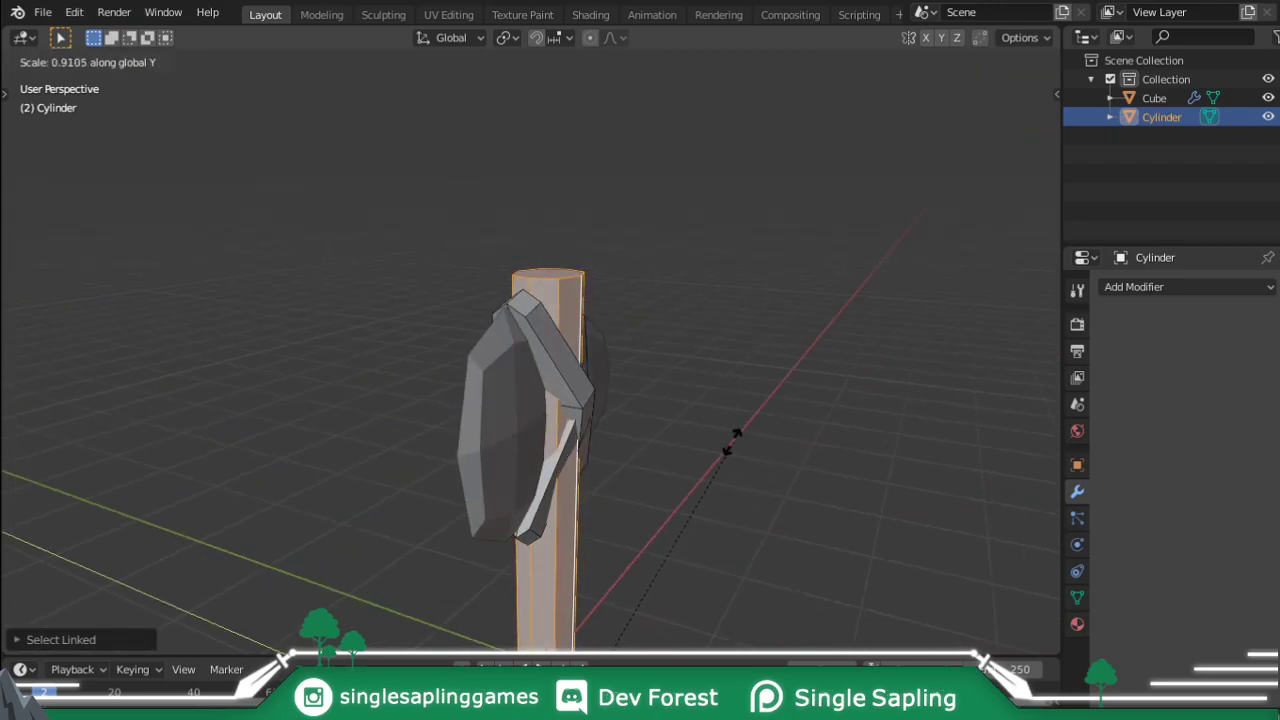
left_click(655, 432)
middle_click_drag(651, 434, 529, 405)
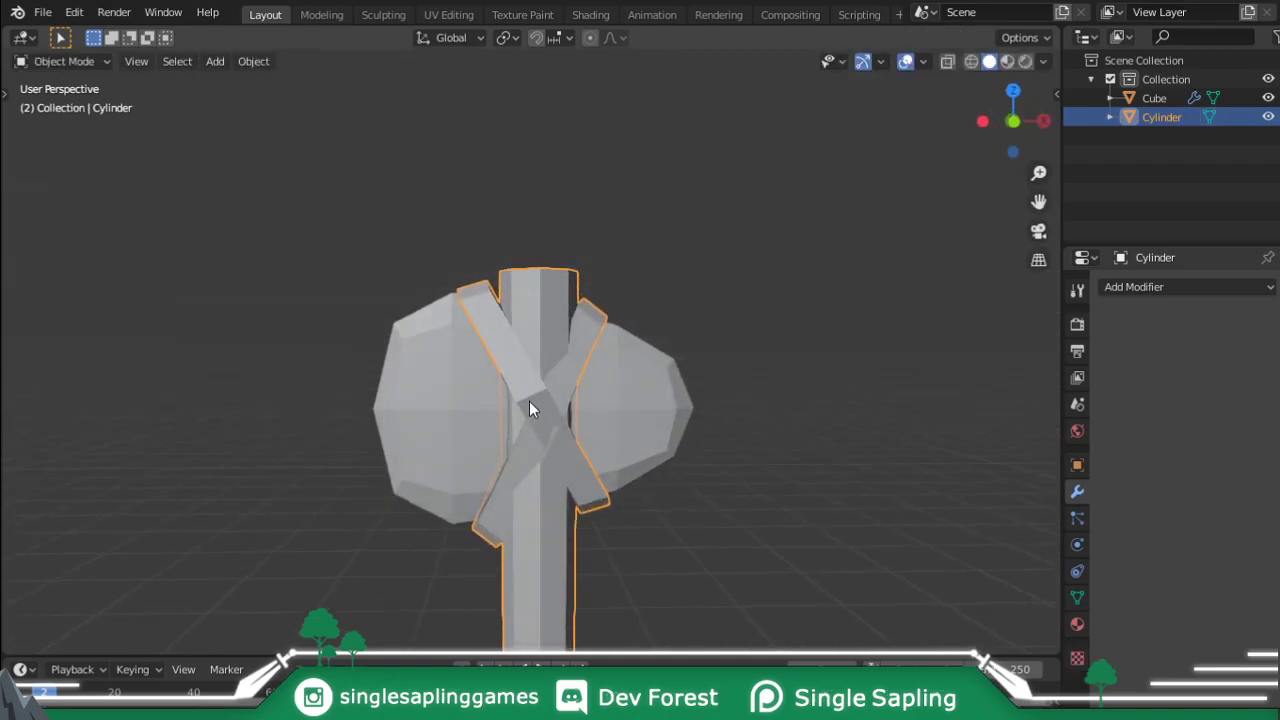
- Examine the strap crossing on the shaft in both Object Mode and Edit Mode
key("Tab")
key("Tab")
left_click(716, 463)
left_click(554, 437)
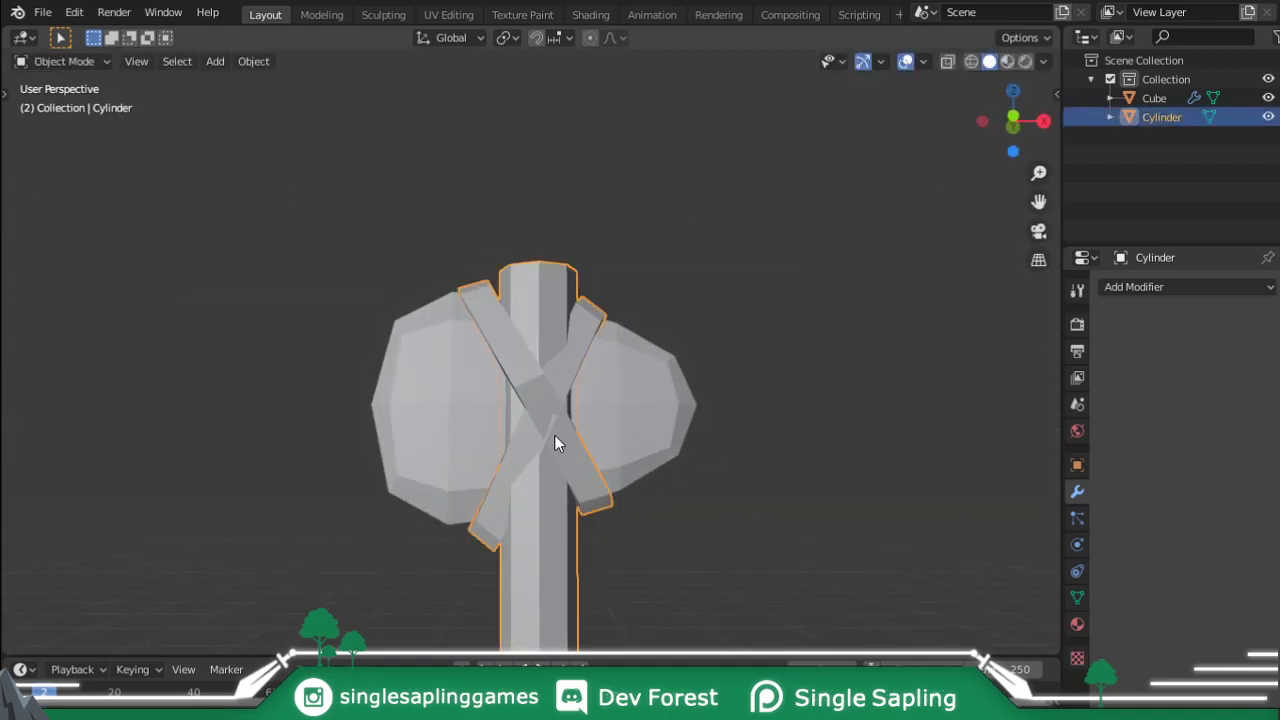
left_click(534, 437)
key("Tab")
key("Tab")
left_click(515, 458)
key("Tab")
middle_click_drag(519, 459, 752, 438)
key("alt+a")
key("g")
key("y")
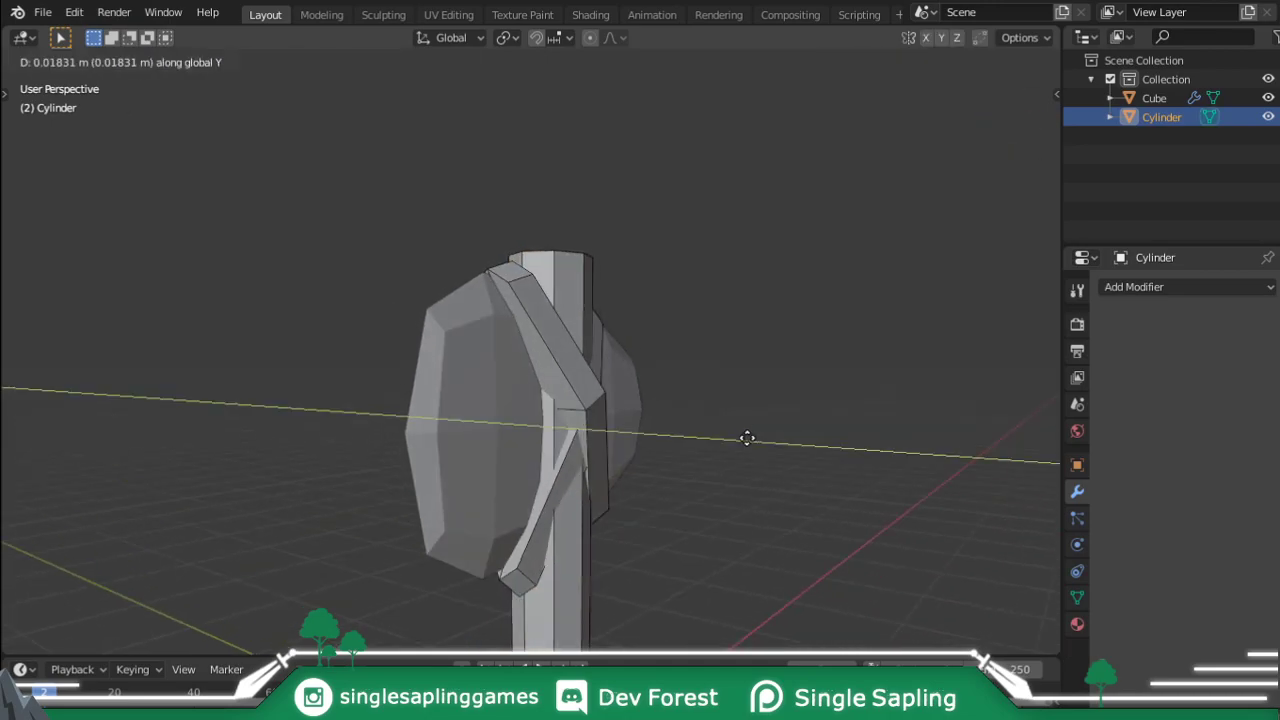
key("Escape")
- Scale the strap geometry at the crossing along Y so the front strap lies over the other one
middle_click_drag(491, 448, 555, 442)
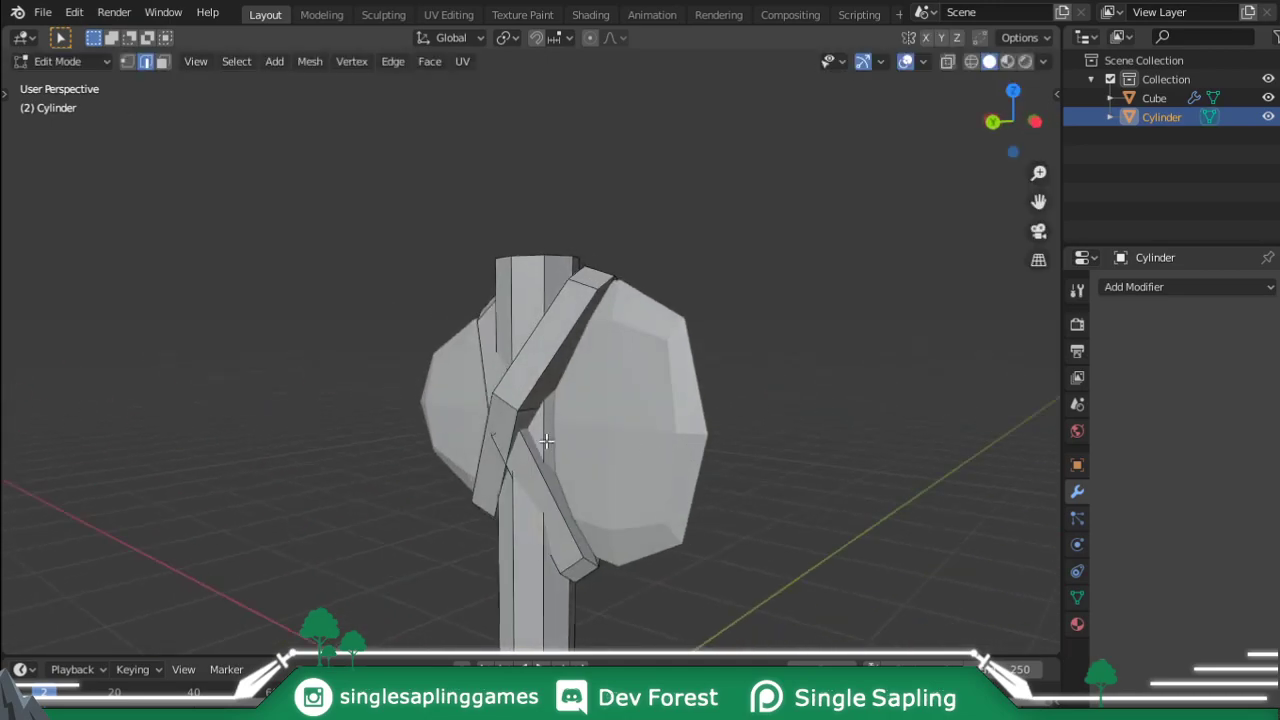
mouse_move(691, 415)
middle_mouse_down()
mouse_move(717, 423)
mouse_move(677, 426)
middle_mouse_up()
key("s")
key("y")
left_click(666, 426)
middle_click_drag(604, 407, 564, 234)
key("Tab")
key("Tab")
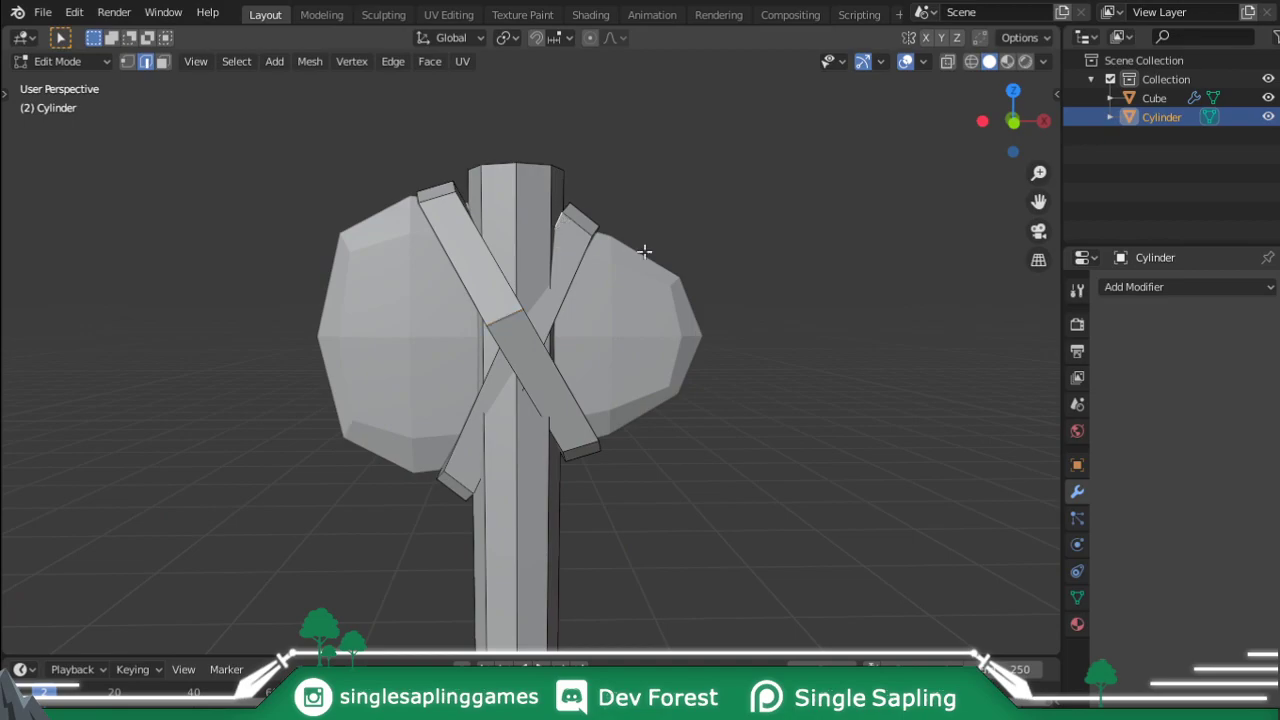
- Scale the selected strap vertices inward along global Y to bring them closer to the shaft
middle_click_drag(644, 251, 643, 277)
key("s")
key("y")
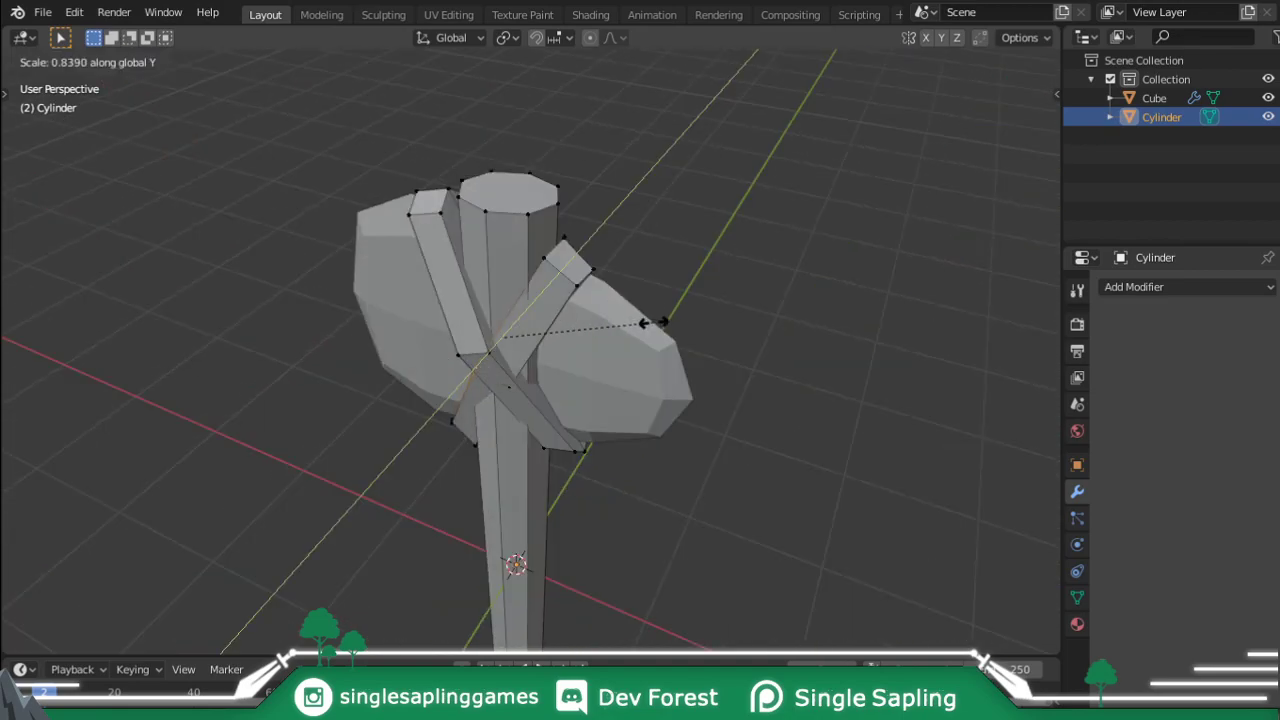
left_click(540, 254)
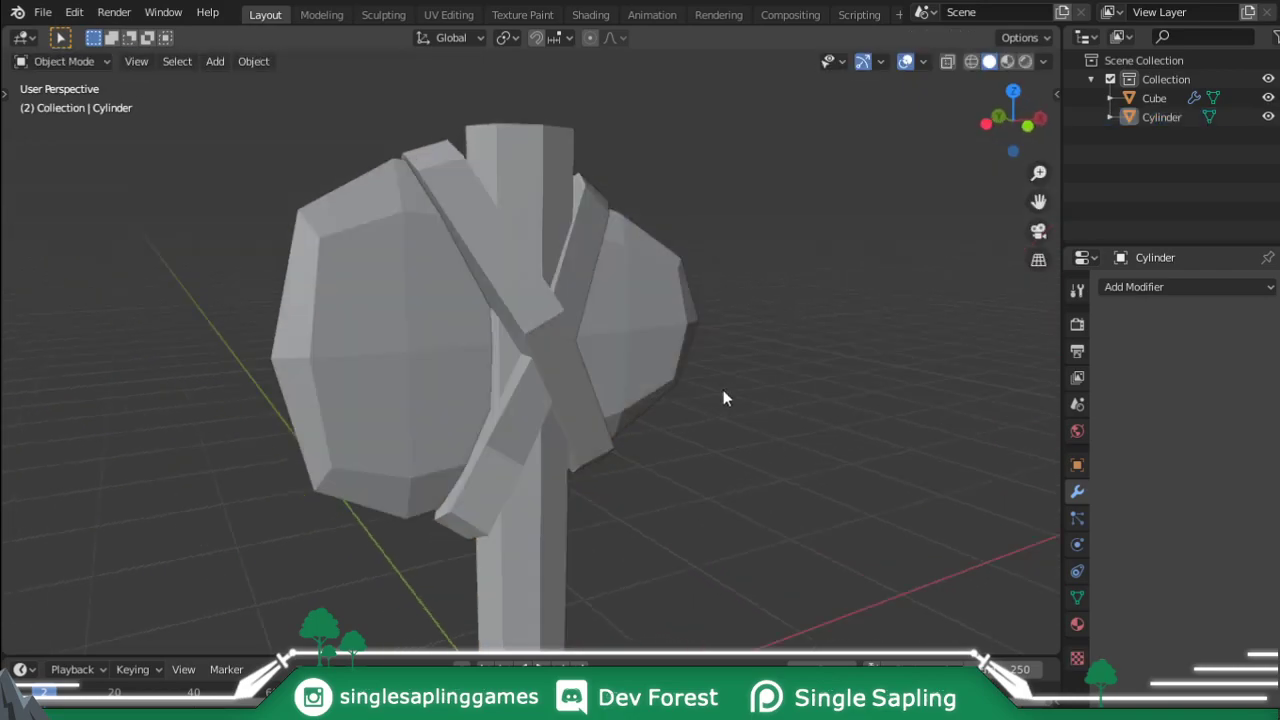
- Select the faces at the strap's upper end and, in front view, move them about 0.077 m toward positive X
scroll(679, 361, "down", 3)
middle_click_drag(723, 390, 706, 354)
key("Tab")
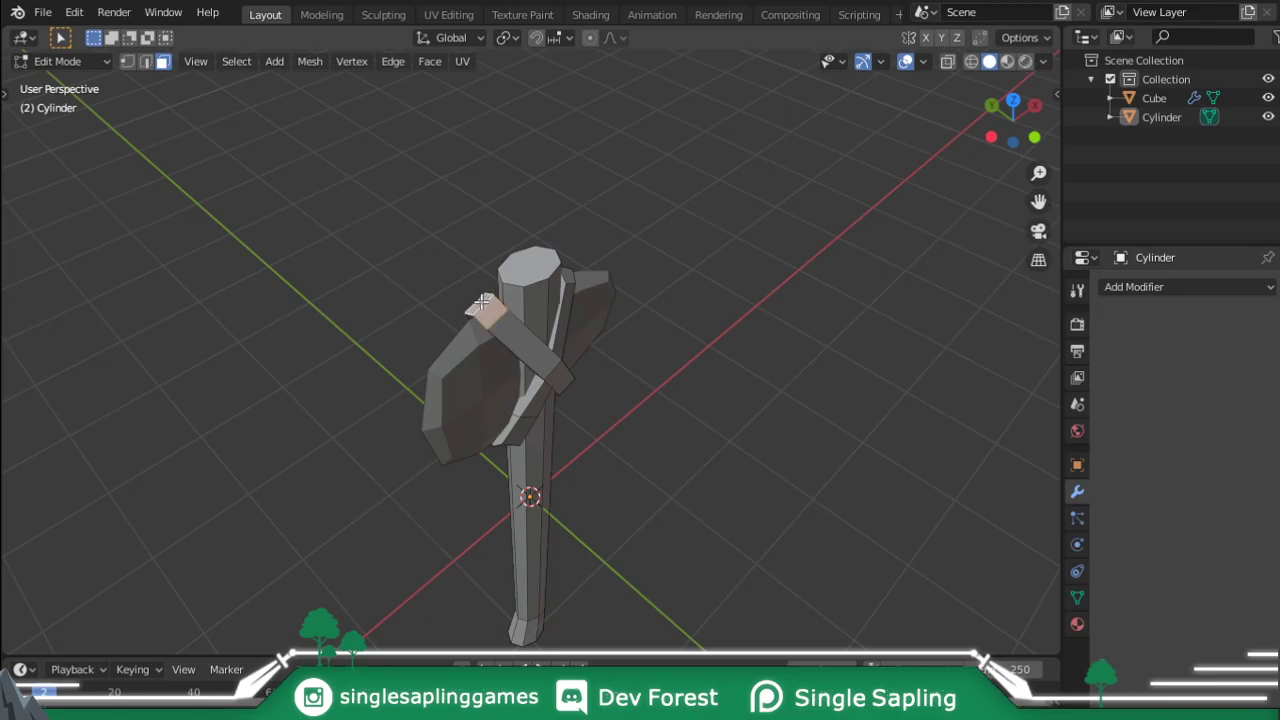
key("KP_1")
key("g")
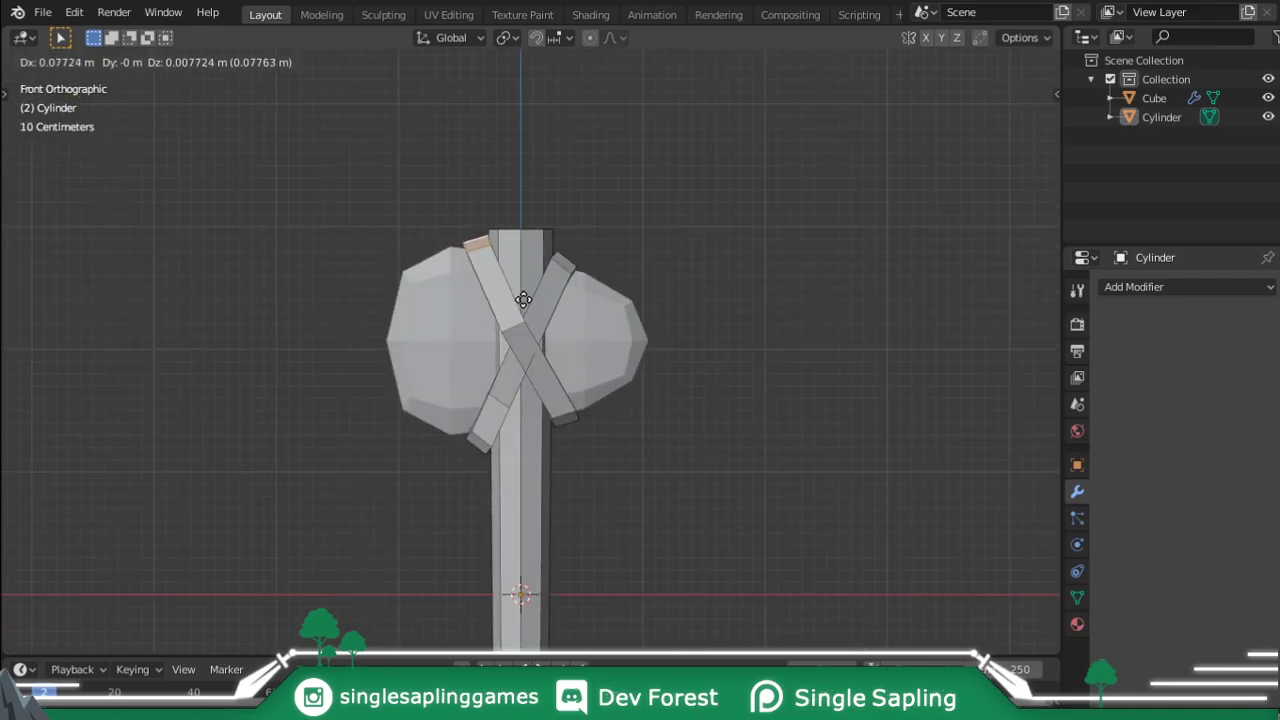
left_click(523, 300)
key("Tab")
scroll(697, 330, "down", 2)
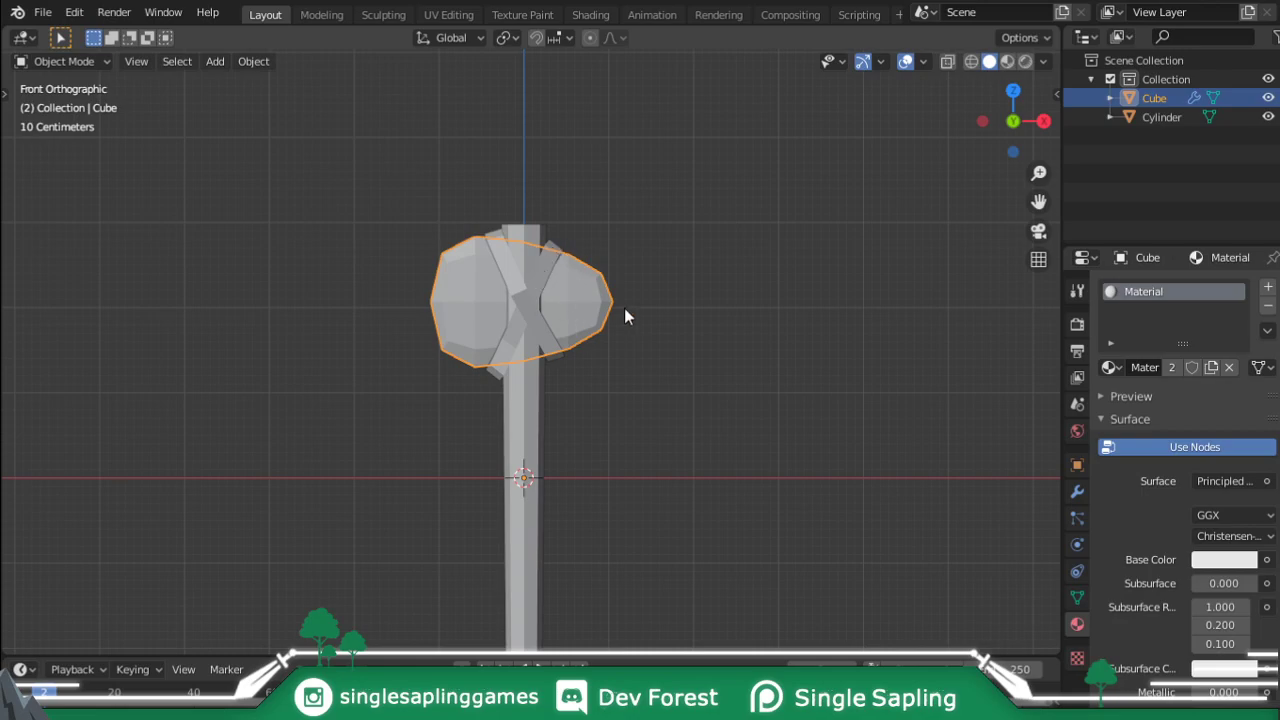
- Apply the Subdivision Surface modifier on the head object
left_click(1077, 491)
key("g")
right_click(570, 277)
left_click(537, 242)
key("g")
right_click(585, 263)
left_click(589, 267)
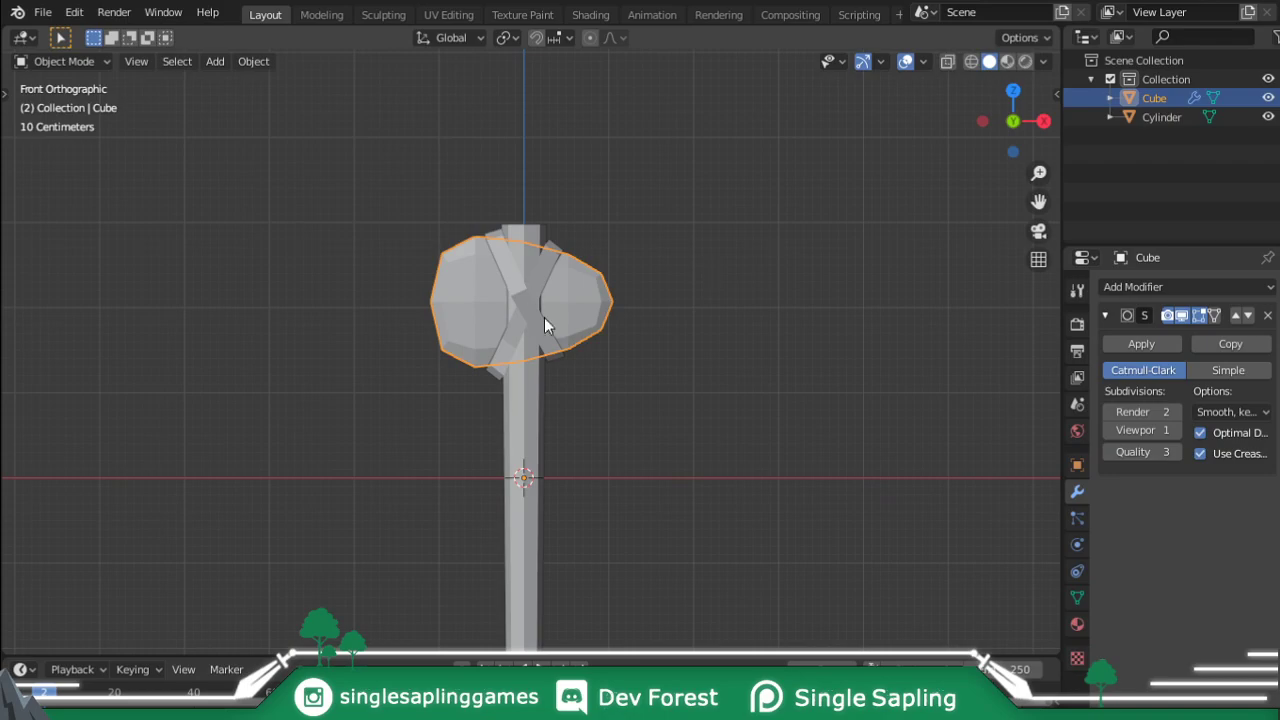
left_click(1156, 338)
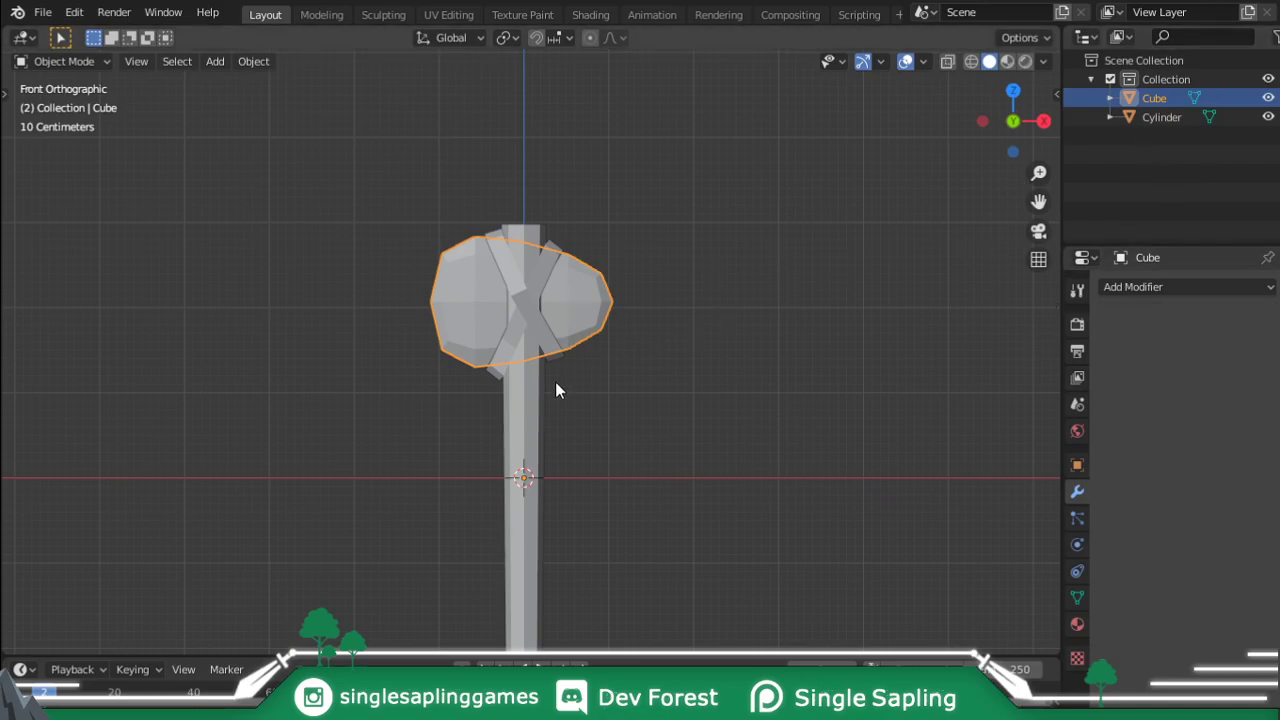
- Join the head with the handle and straps into a single object
left_click(510, 425, "shift")
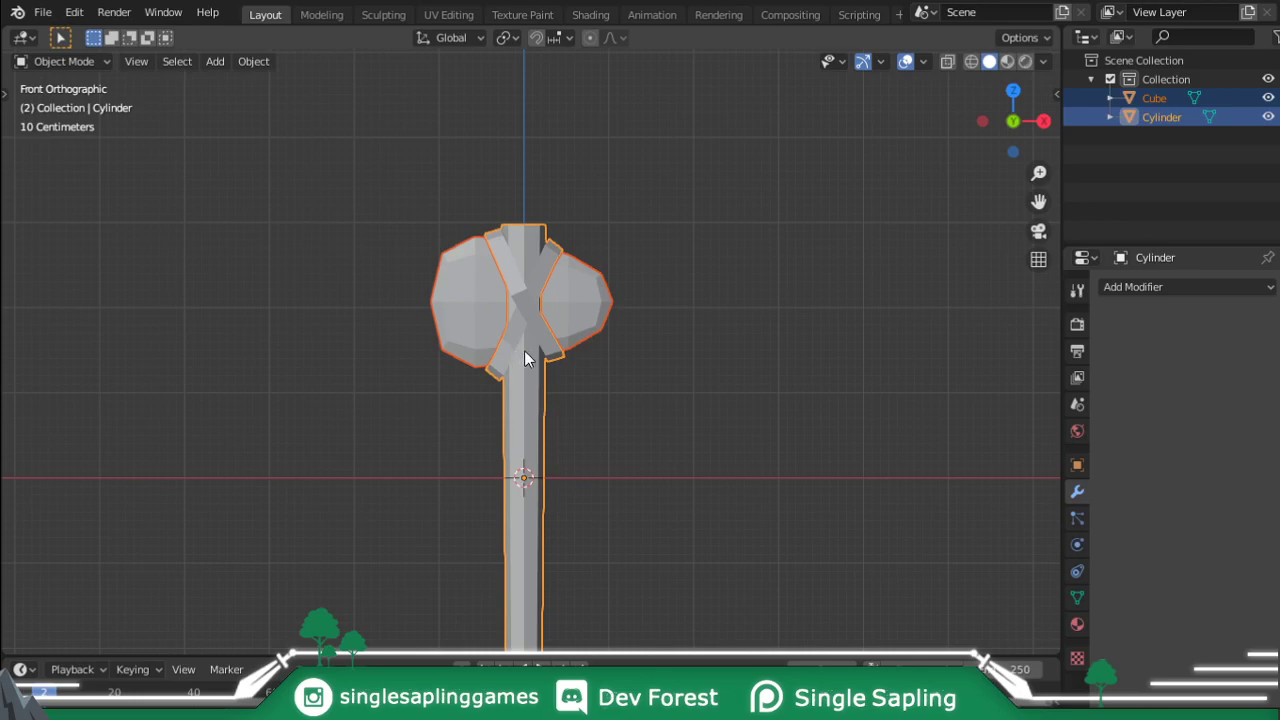
key("ctrl+j")
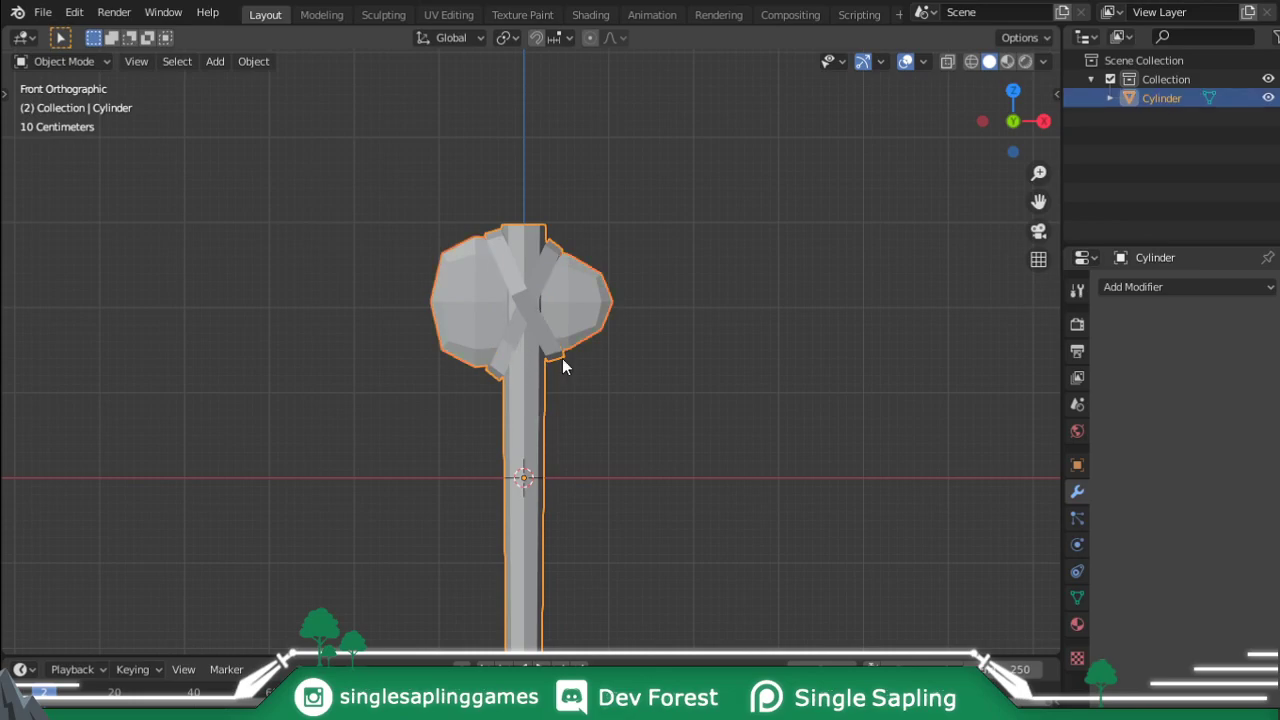
middle_click_drag(562, 358, 700, 410)
key("Tab")
key("Tab")
- Darken the existing material's base color to mid grey and switch the viewport to Material Preview shading
left_click(1077, 624)
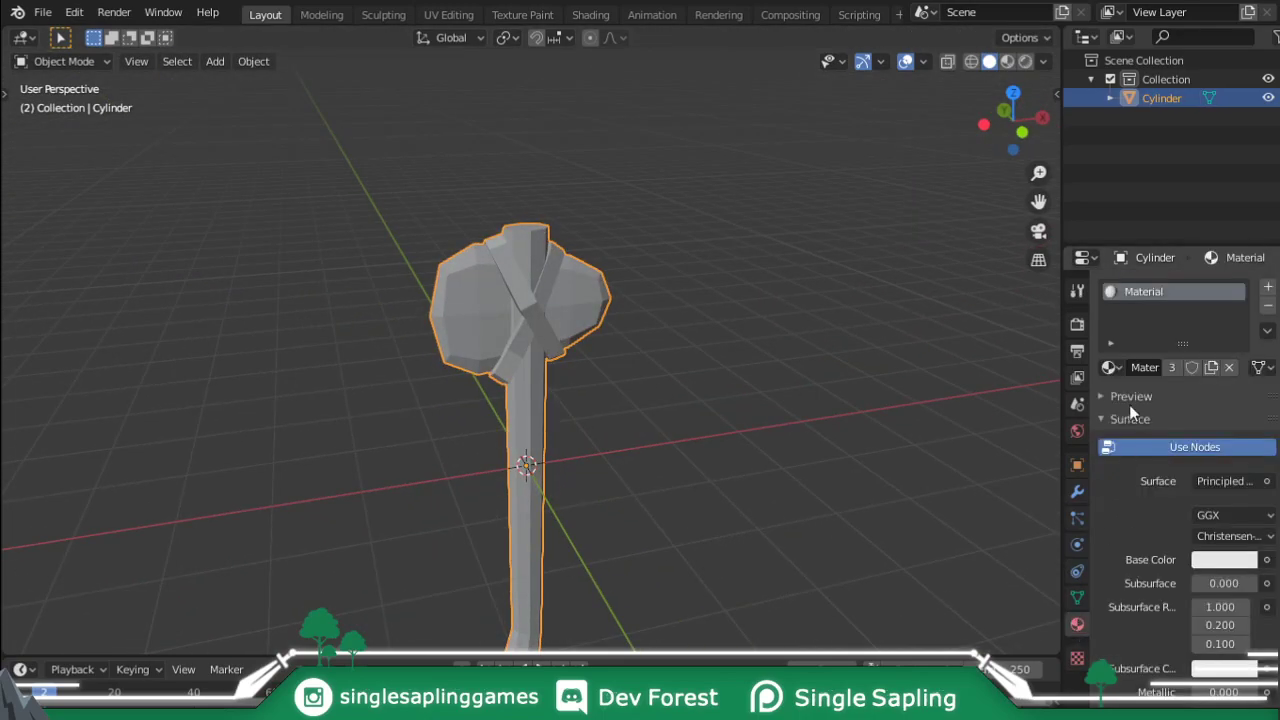
key("Tab")
left_click(581, 305)
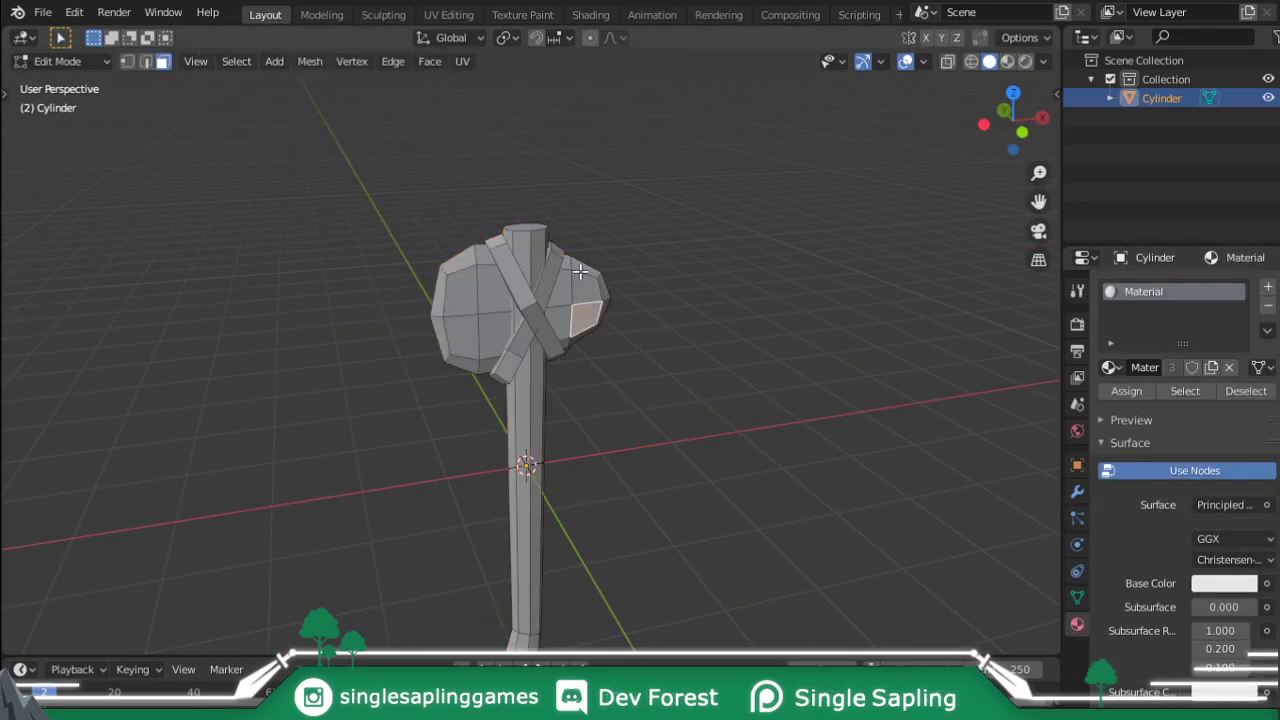
key("ctrl+l")
left_click(1212, 583)
mouse_move(1242, 325)
left_mouse_down()
mouse_move(1242, 362)
mouse_move(1242, 289)
mouse_move(1242, 350)
left_mouse_up()
key("Tab")
key("KP_1")
left_click(1212, 559)
left_click(1007, 61)
middle_click_drag(635, 373, 650, 298, "shift")
- Select the whole linked handle, add a second material with a yellow base color and assign it
key("Tab")
left_click(532, 330)
key("l")
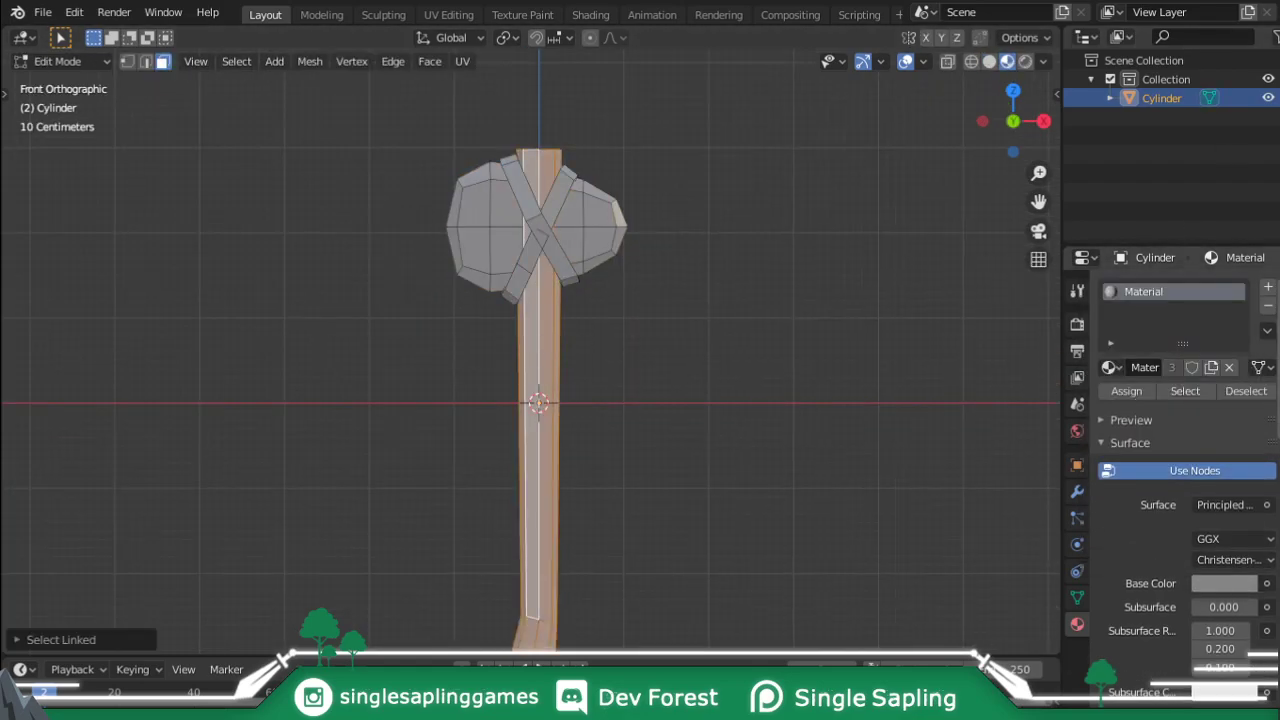
left_click(1267, 287)
left_click(1160, 405)
left_click(1222, 621)
left_click_drag(1160, 418, 1134, 443)
key("Tab")
key("Tab")
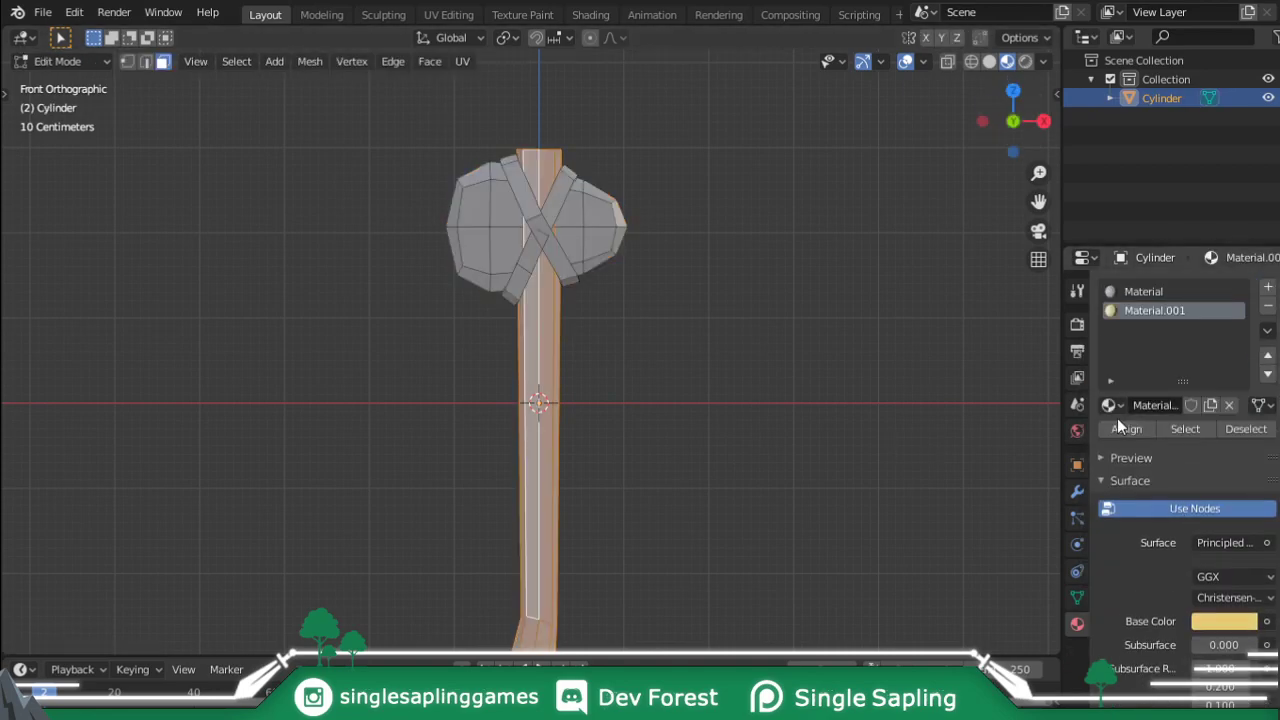
left_click(1122, 428)
- Darken the handle material's base color to an orange-brown wood tone
key("Tab")
left_click(1212, 597)
left_click_drag(1242, 338, 1242, 357)
left_click_drag(1135, 420, 1137, 429)
key("Tab")
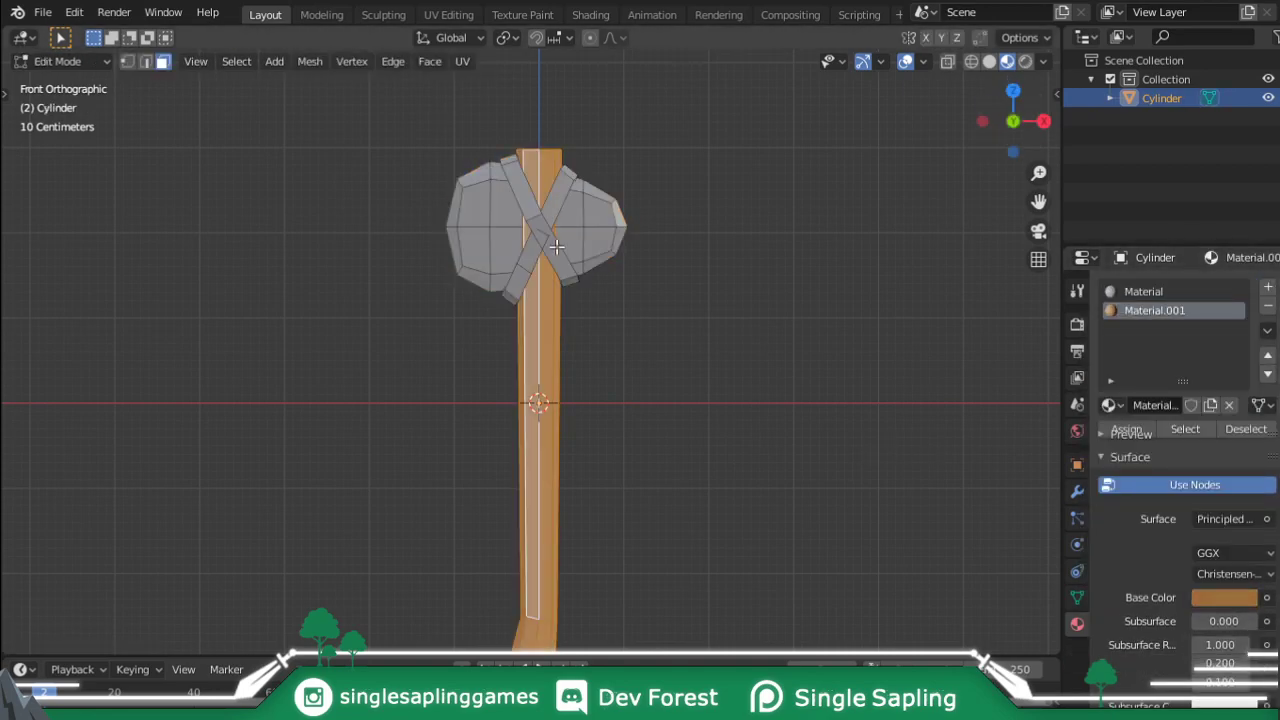
- Select the crossed straps' linked mesh, add a third material slot with a new white material and assign it
left_click(551, 247)
key("l")
left_click(1267, 287)
left_click(1110, 405)
left_click(1184, 405)
left_click(1117, 429)
- Examine the colored model from several angles in Object Mode
key("Tab")
scroll(670, 366, "down", 2)
key("alt+Tab")
middle_click_drag(670, 366, 505, 362)
key("alt+Tab")
left_click(485, 452)
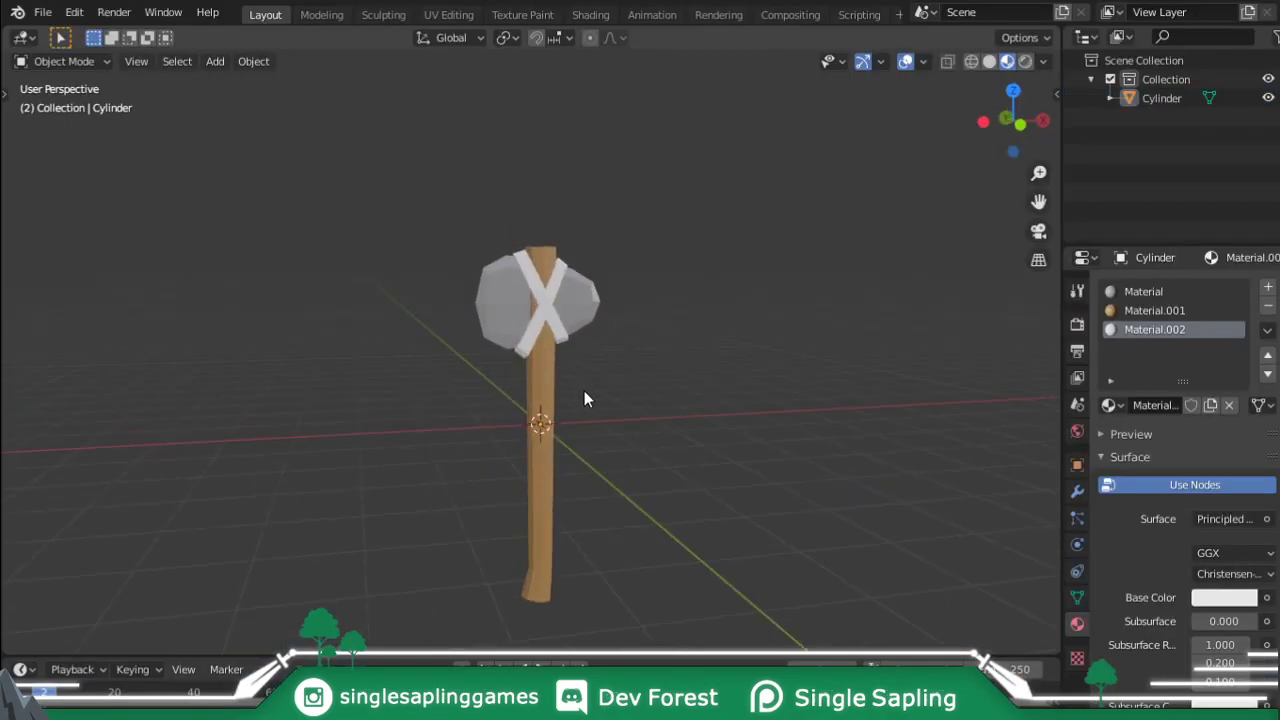
scroll(579, 381, "up", 1)
middle_click_drag(648, 428, 677, 357, "shift")
middle_click_drag(645, 257, 626, 277)
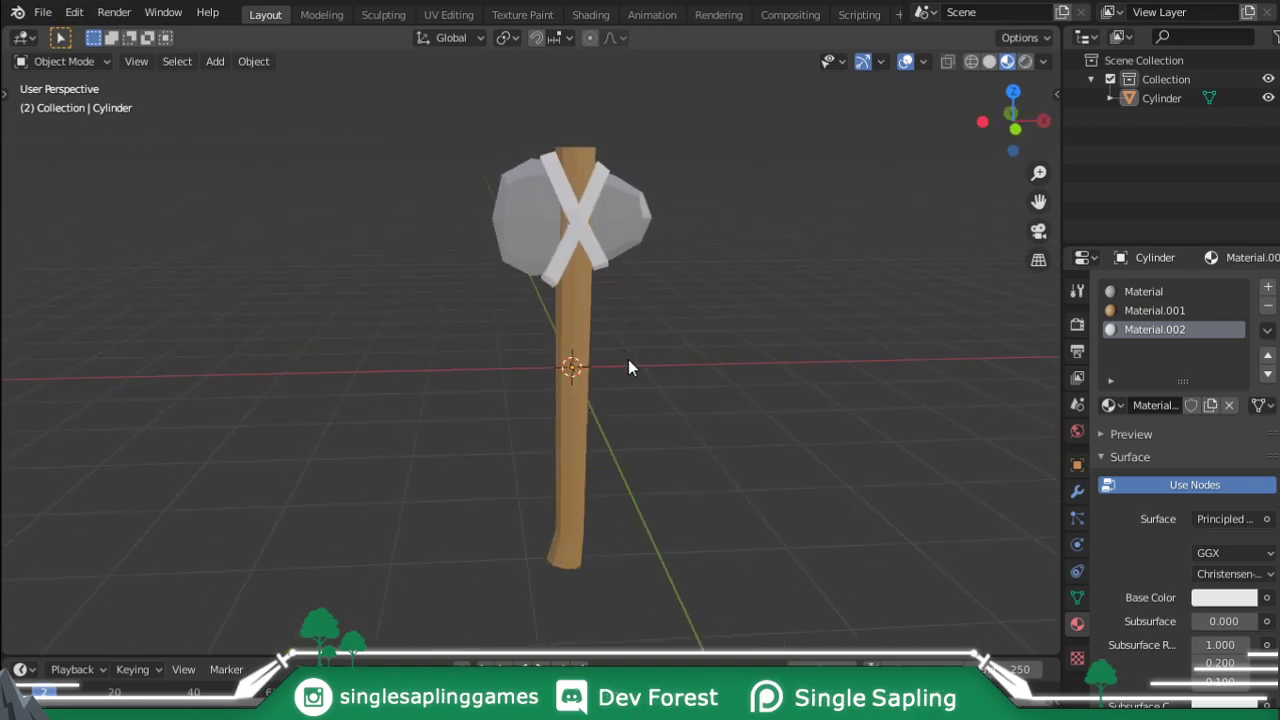
- Open the joined object's name for editing in the scene collection
double_click(1160, 97)
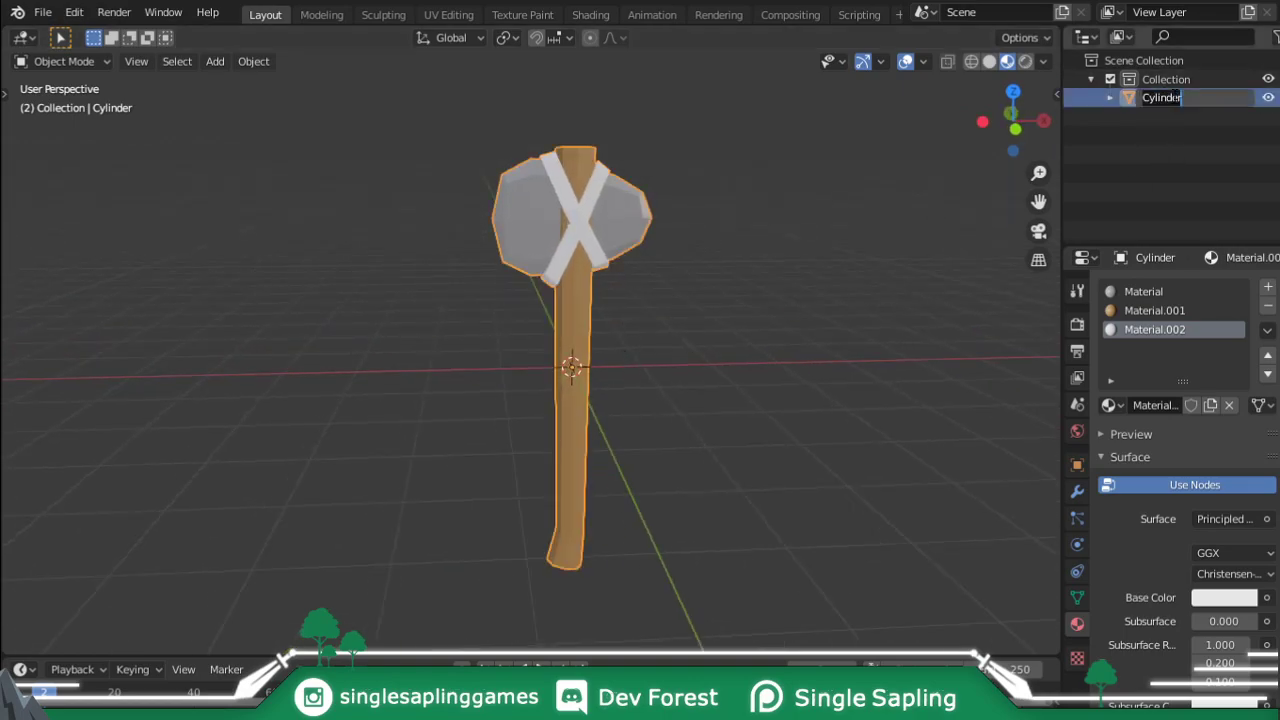